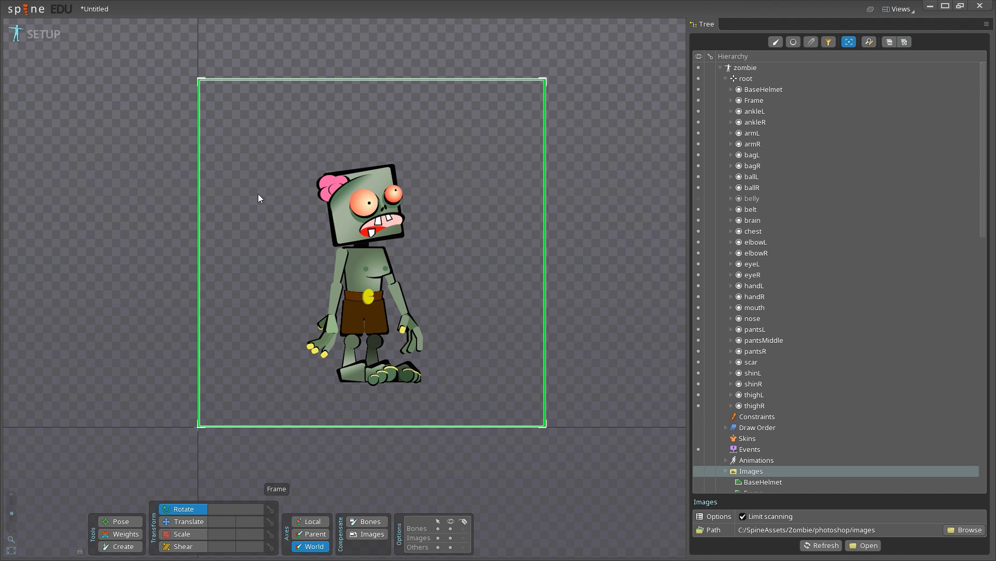
Move the root bone, with image compensation on, to about X 627, Y 157 between the zombie's feet, and turn compensation off.
{"action": "scroll", "coordinate": [367, 344], "scroll_direction": "up", "scroll_amount": 1}
{"action": "scroll", "coordinate": [366, 341], "scroll_direction": "up", "scroll_amount": 2}
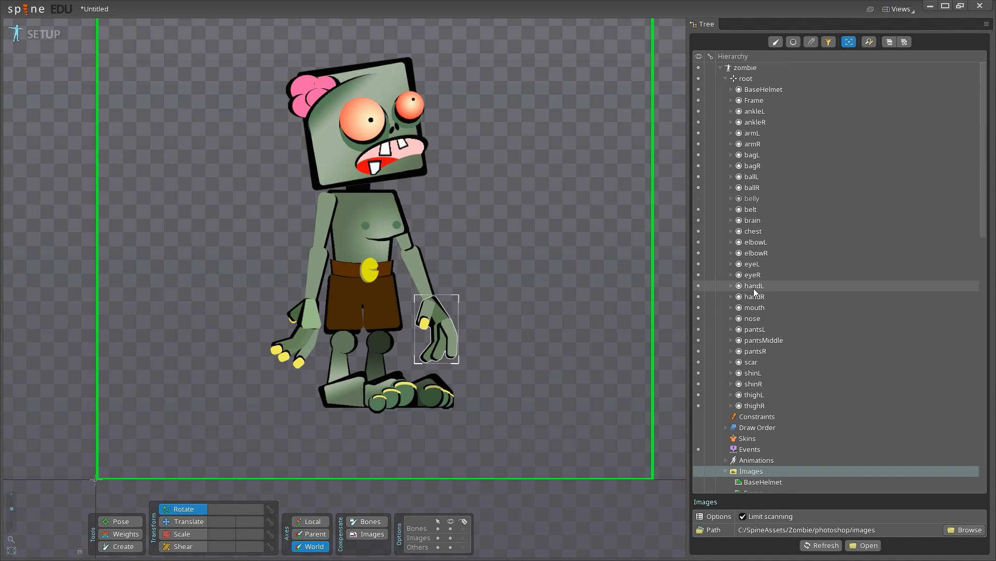
{"action": "left_click_drag", "start_coordinate": [985, 134], "coordinate": [985, 206]}
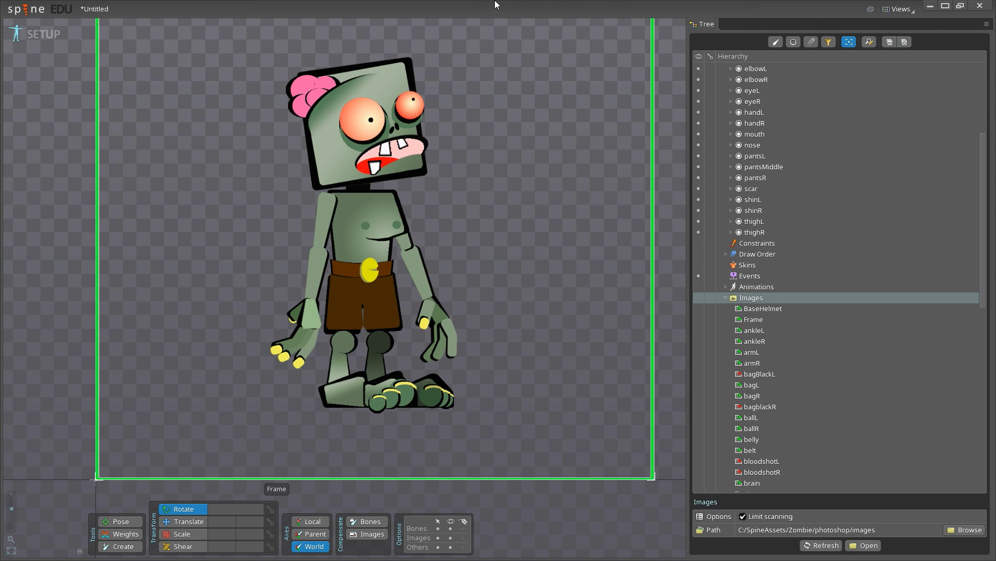
{"action": "scroll", "coordinate": [973, 76], "scroll_direction": "up", "scroll_amount": 5}
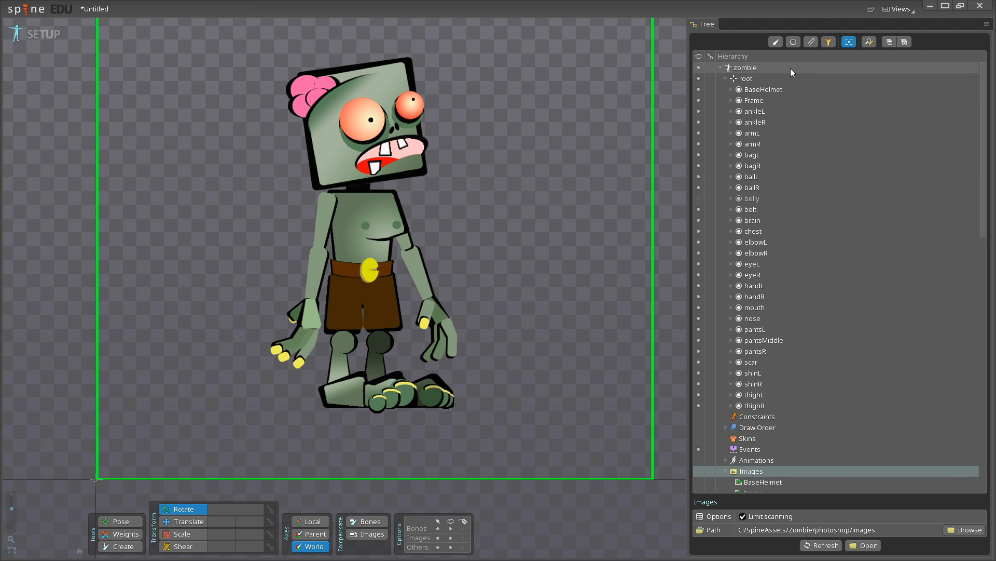
{"action": "left_click", "coordinate": [753, 79]}
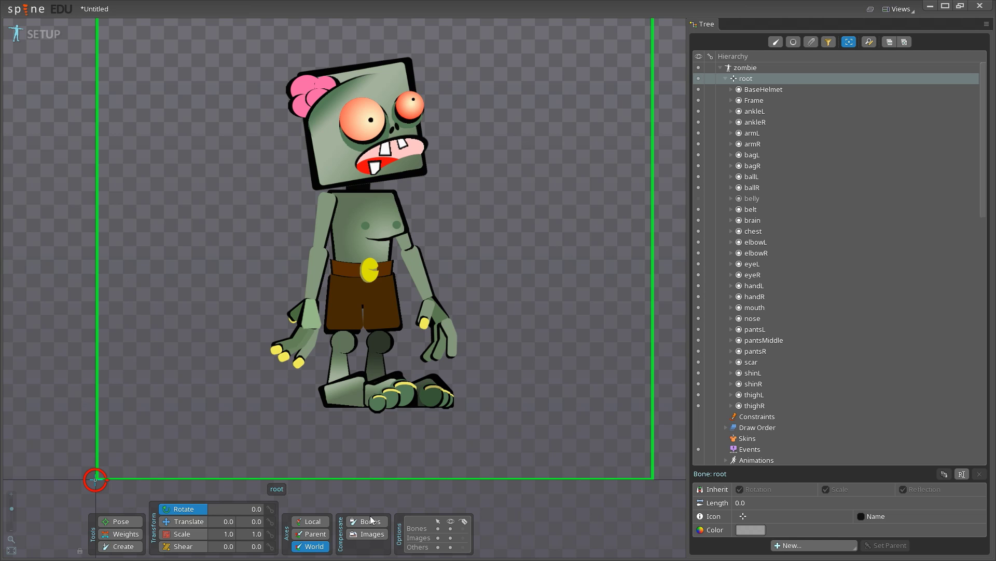
{"action": "left_click", "coordinate": [368, 534]}
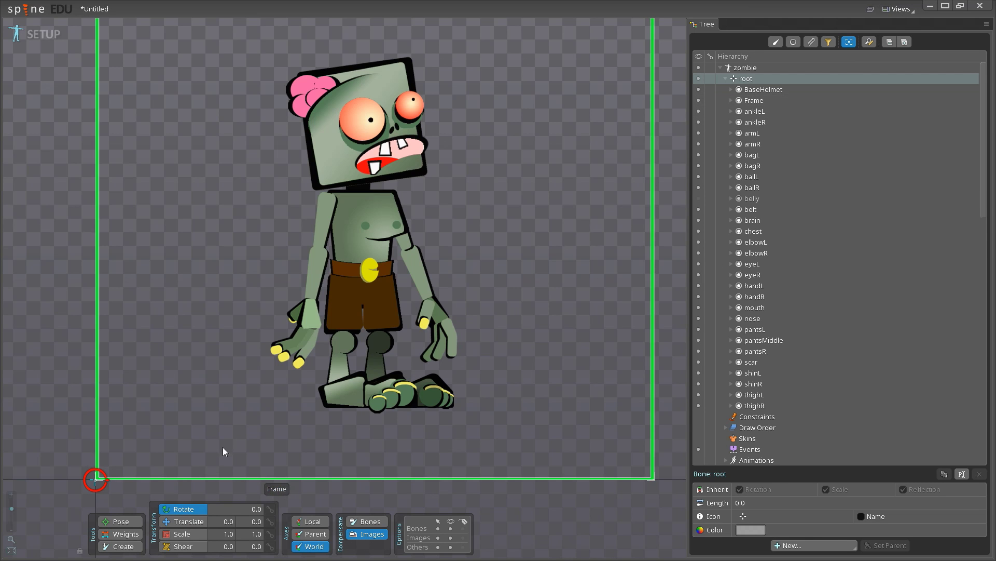
{"action": "left_click", "coordinate": [194, 521]}
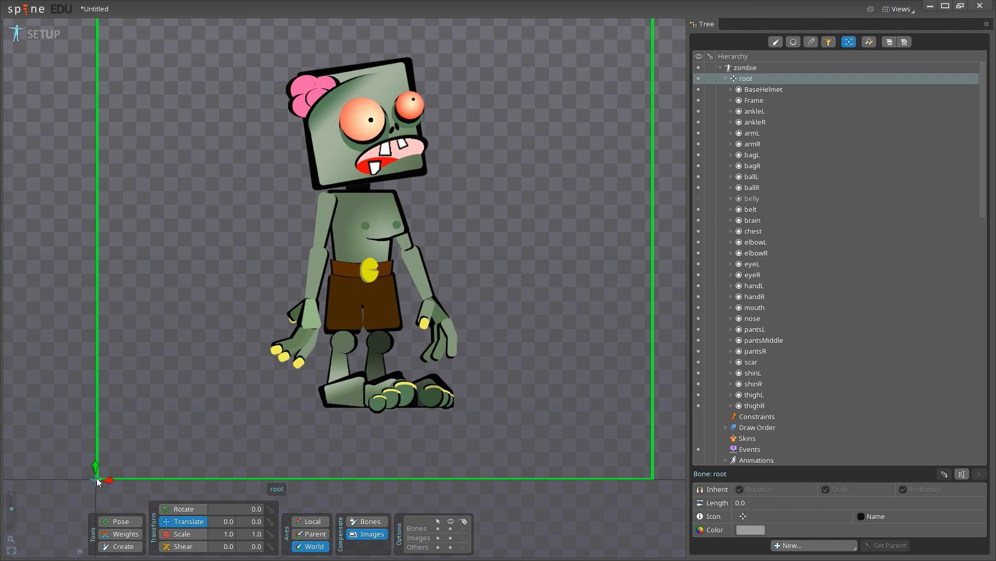
{"action": "left_click_drag", "start_coordinate": [95, 479], "coordinate": [365, 410]}
{"action": "left_click", "coordinate": [375, 534]}
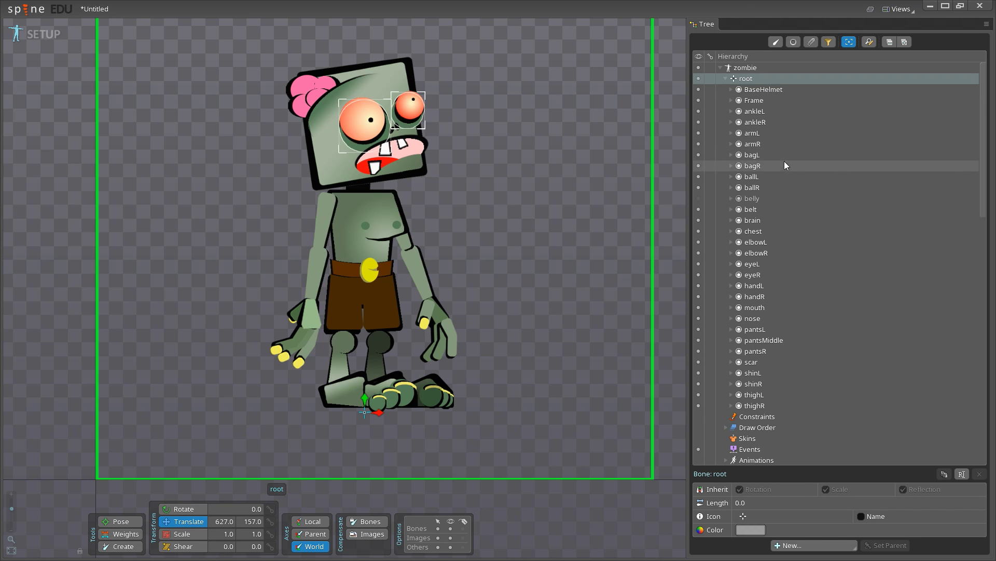
Rename the root bone as sceneRoot.
{"action": "double_click", "coordinate": [748, 78]}
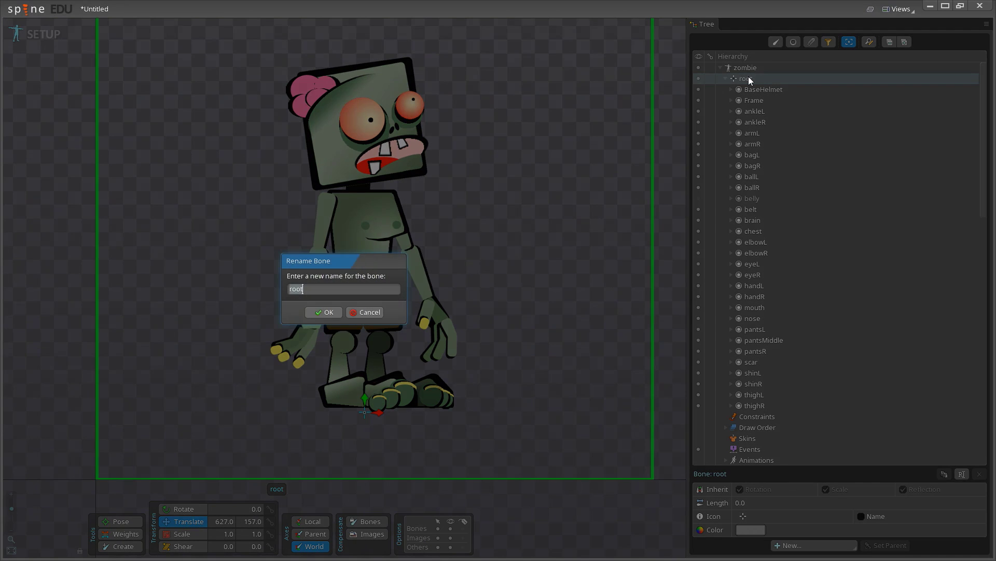
{"action": "type", "text": "roo"}
{"action": "key", "text": "BackSpace"}
{"action": "key", "text": "BackSpace"}
{"action": "key", "text": "BackSpace"}
{"action": "type", "text": "sceneRoot"}
{"action": "key", "text": "Return"}
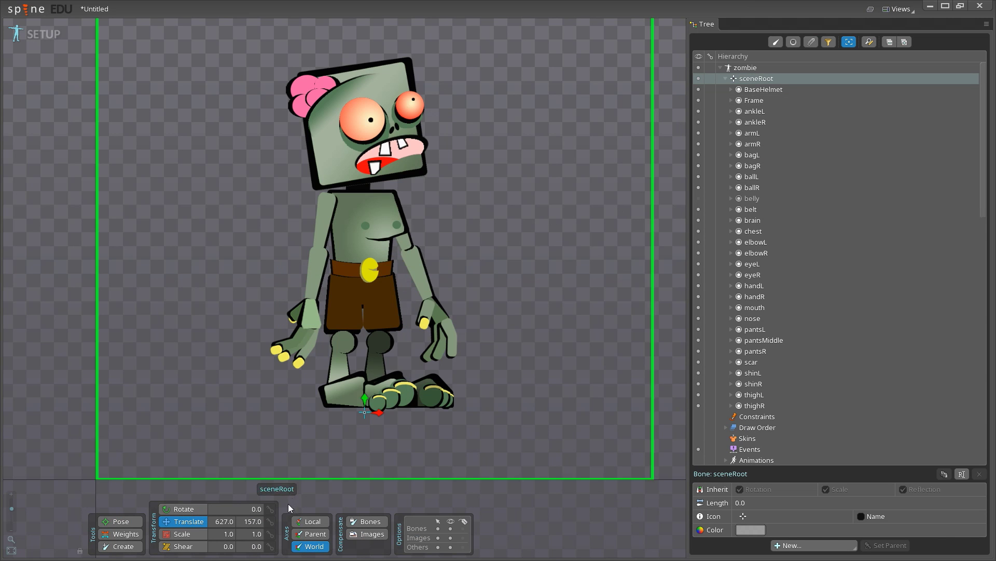
Set the sceneRoot bone's translation to X 0 and Y 0 so the whole character moves to the origin.
{"action": "left_click", "coordinate": [229, 521]}
{"action": "type", "text": "0"}
{"action": "left_click", "coordinate": [252, 521]}
{"action": "type", "text": "0"}
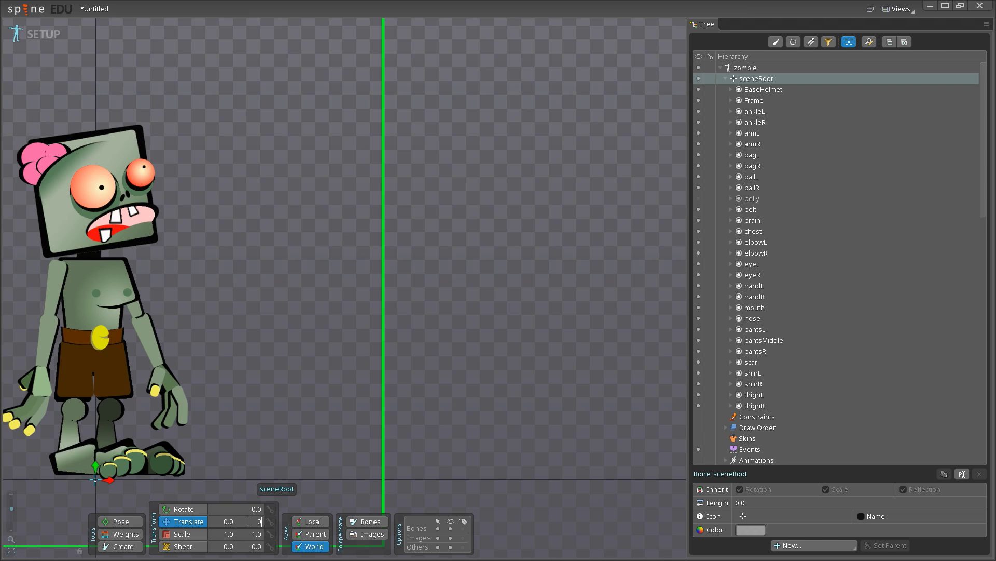
{"action": "scroll", "coordinate": [38, 319], "scroll_direction": "down", "scroll_amount": 3}
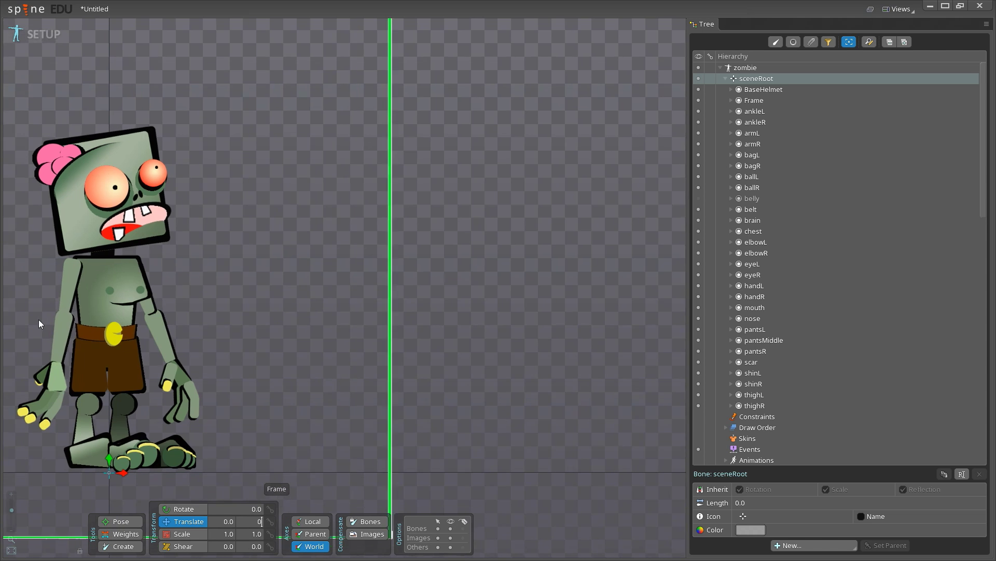
{"action": "scroll", "coordinate": [176, 265], "scroll_direction": "up", "scroll_amount": 2}
{"action": "scroll", "coordinate": [236, 315], "scroll_direction": "up", "scroll_amount": 3}
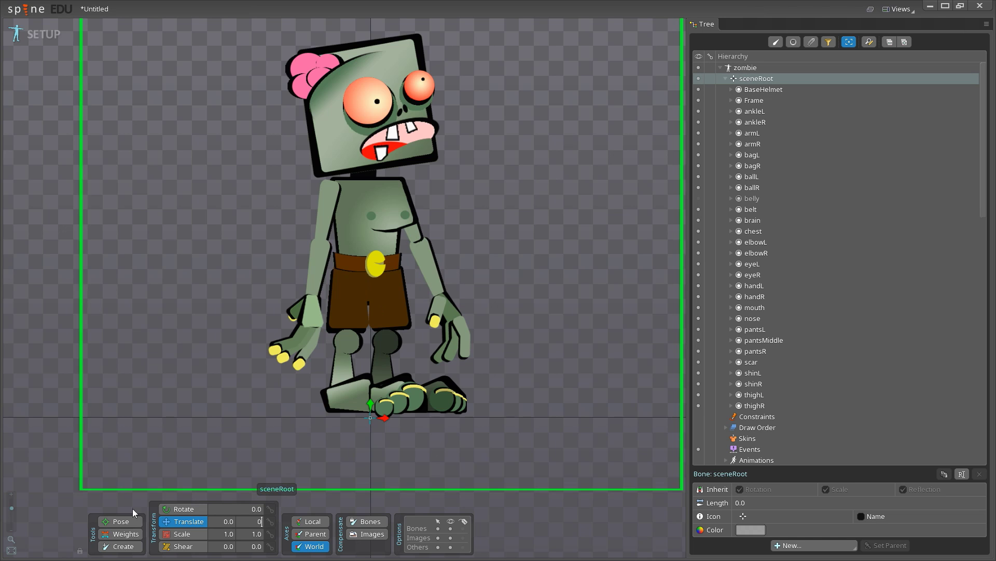
Create a zero-length bone under sceneRoot on the belt buckle, at about X 7, Y 331, and name it characterRoot.
{"action": "left_click", "coordinate": [131, 547]}
{"action": "left_click", "coordinate": [374, 263]}
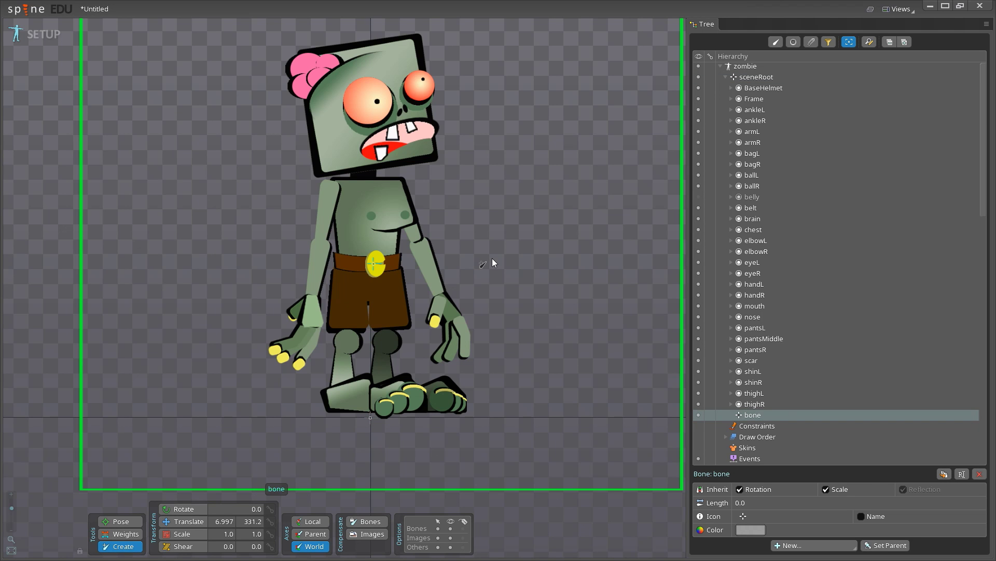
{"action": "double_click", "coordinate": [767, 416]}
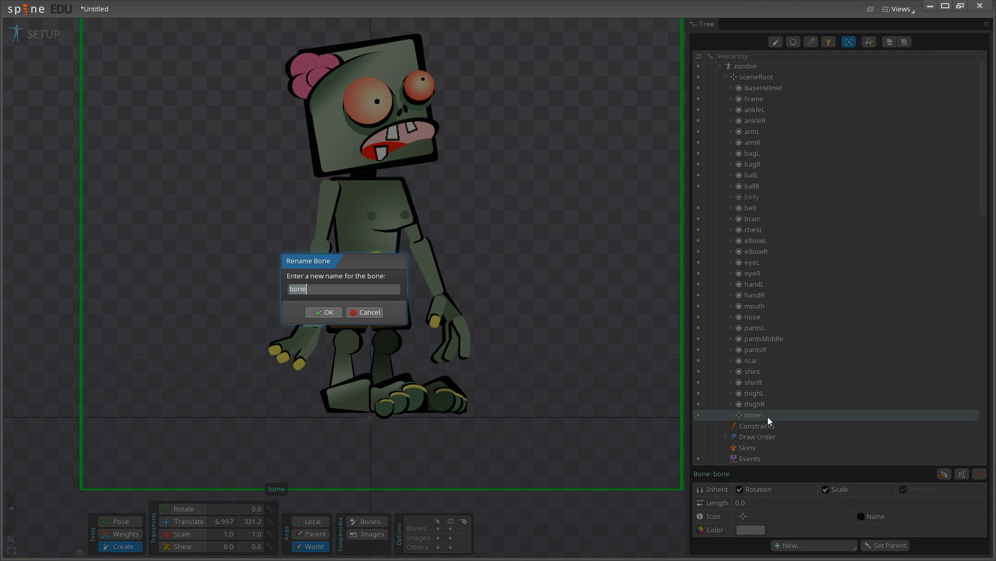
{"action": "type", "text": "characterRoot"}
{"action": "key", "text": "Return"}
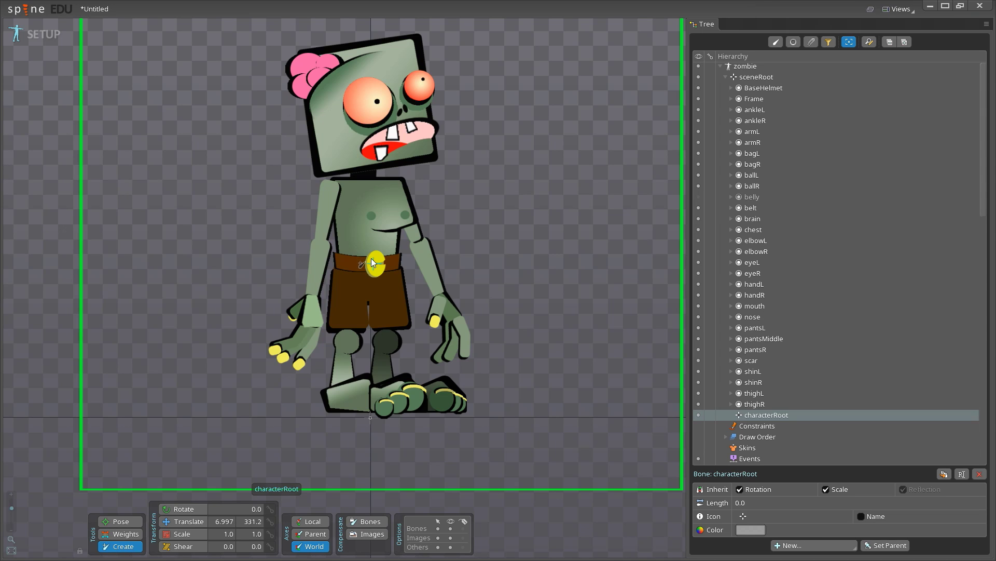
Draw a torso bone about 179 long under characterRoot, from the belt buckle up to the neck, and name it unpperTorso_bn.
{"action": "left_click_drag", "start_coordinate": [370, 258], "coordinate": [361, 176]}
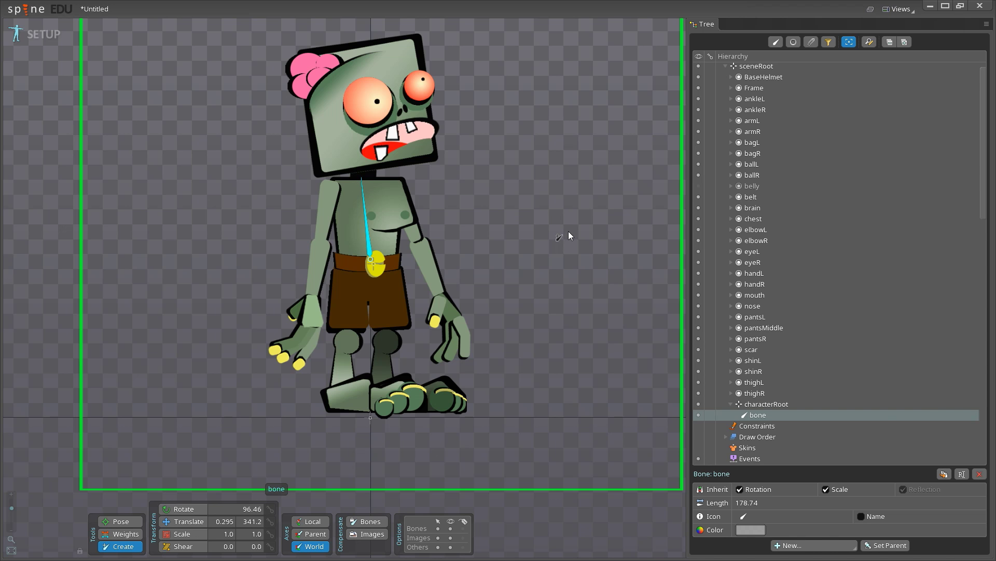
{"action": "left_click", "coordinate": [766, 414]}
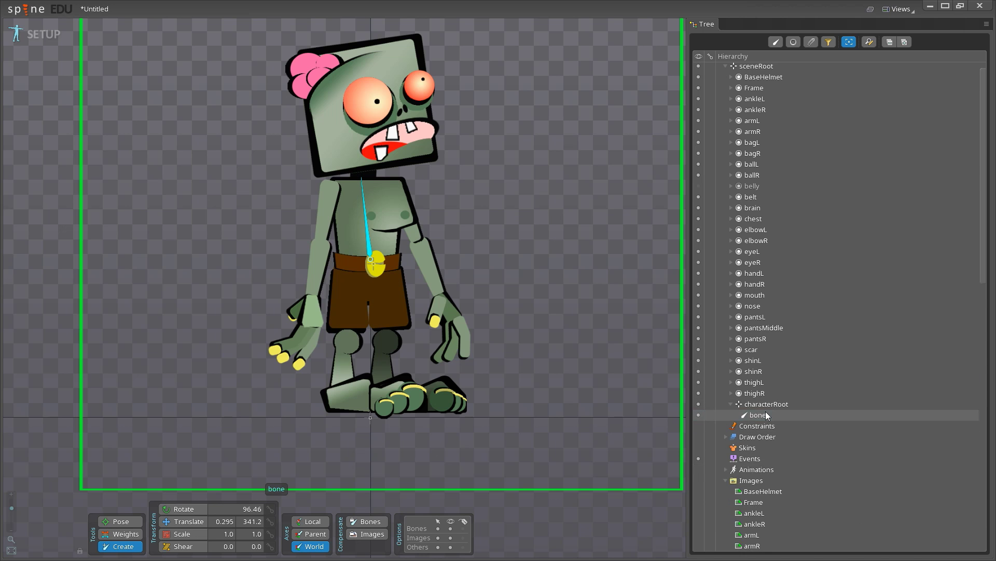
{"action": "double_click", "coordinate": [765, 413]}
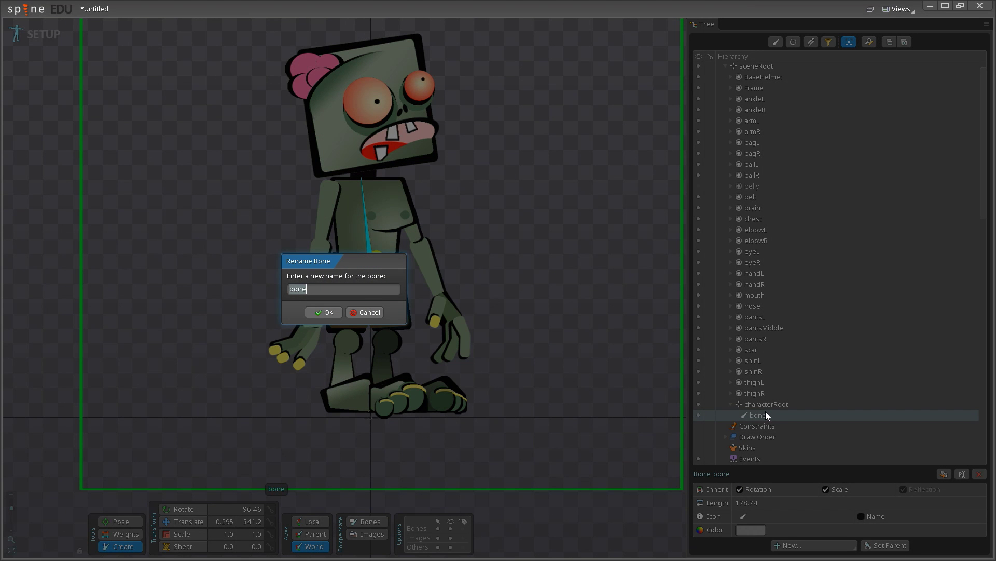
{"action": "type", "text": "unpperTorso_bn"}
{"action": "key", "text": "Return"}
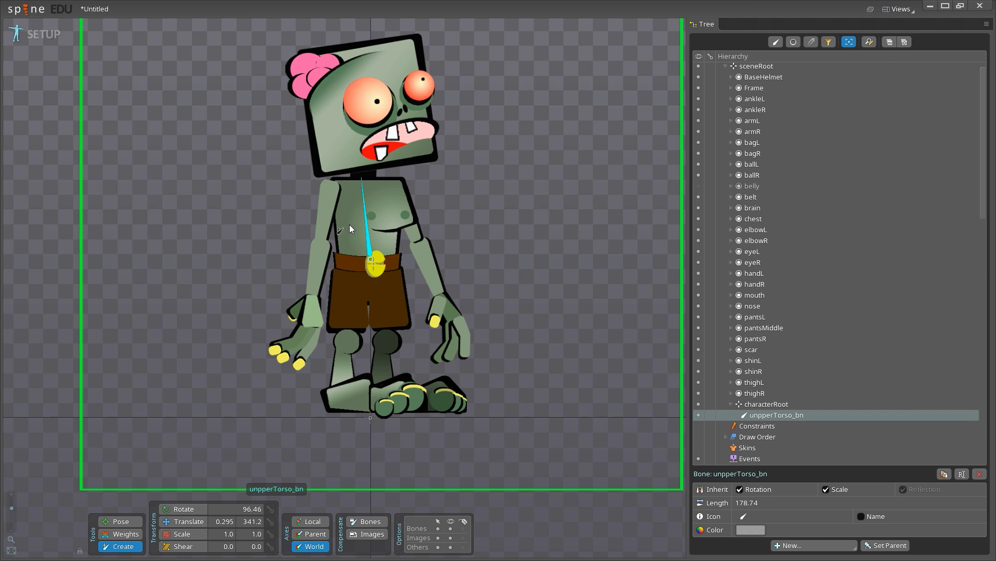
Correct the torso bone's misspelled name to upperTorso_bn.
{"action": "double_click", "coordinate": [777, 415]}
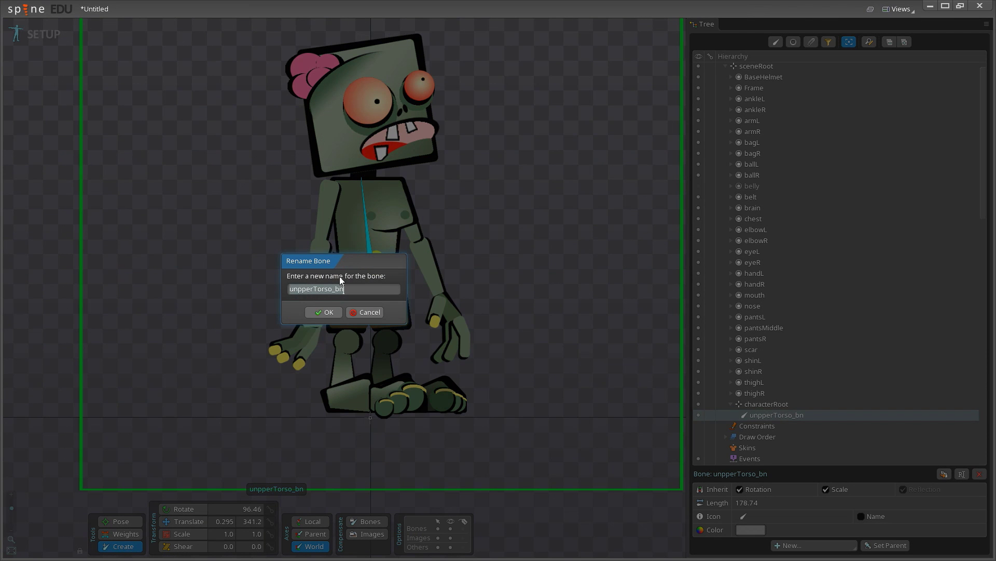
{"action": "left_click", "coordinate": [301, 289]}
{"action": "left_click", "coordinate": [326, 317]}
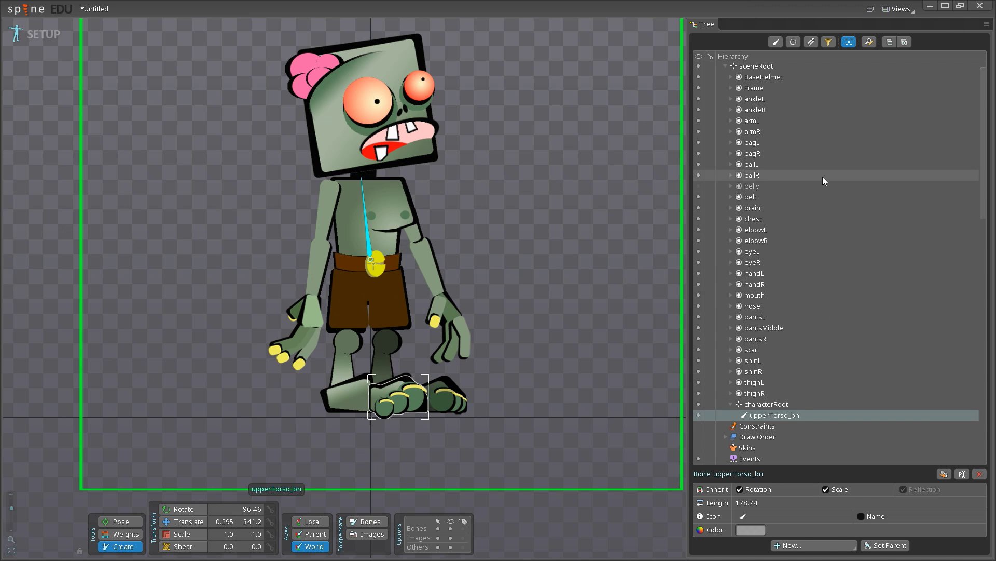
Parent the belly and chest slots to the upperTorso_bn bone.
{"action": "left_click", "coordinate": [756, 186]}
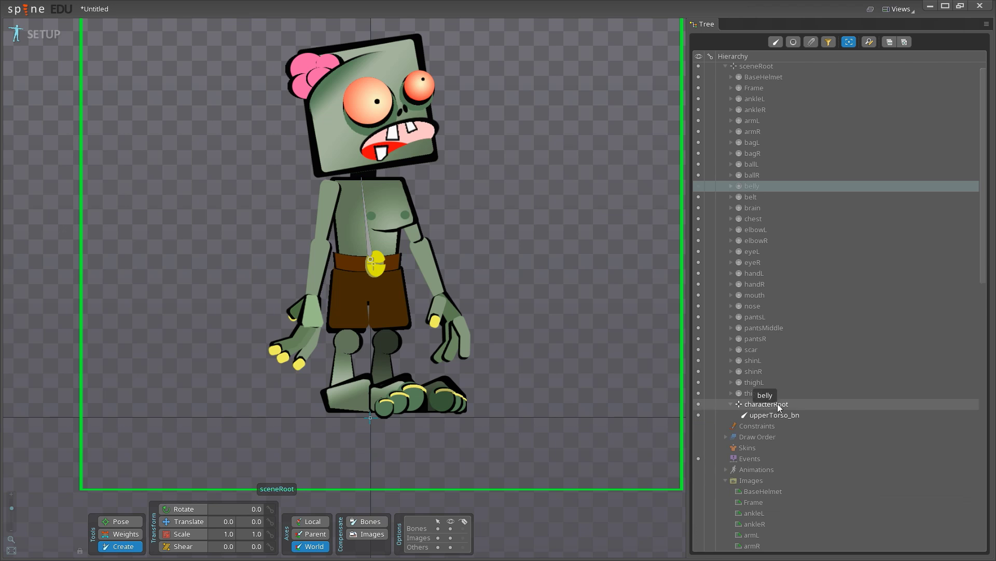
{"action": "left_click_drag", "start_coordinate": [777, 404], "coordinate": [772, 416]}
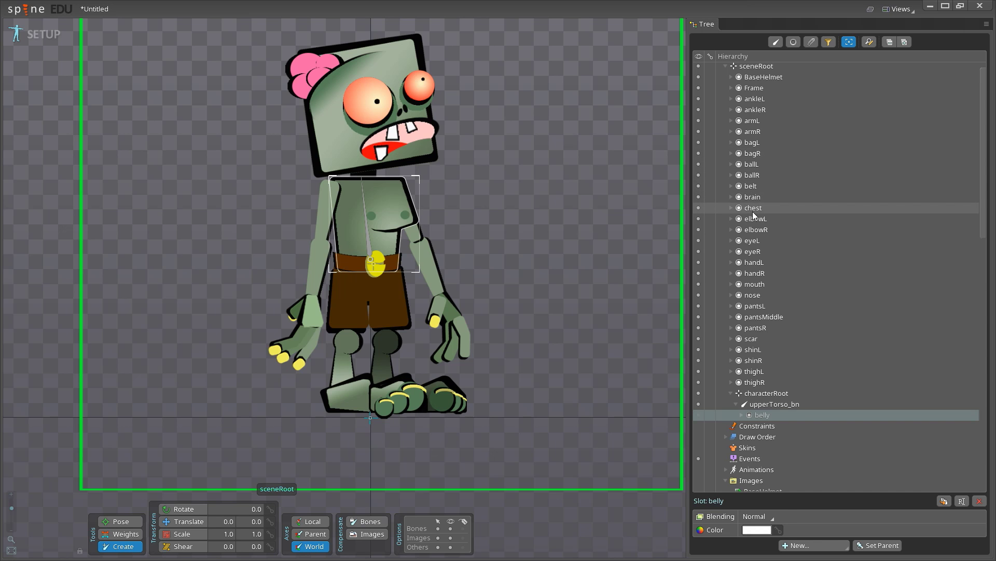
{"action": "left_click_drag", "start_coordinate": [754, 208], "coordinate": [776, 406]}
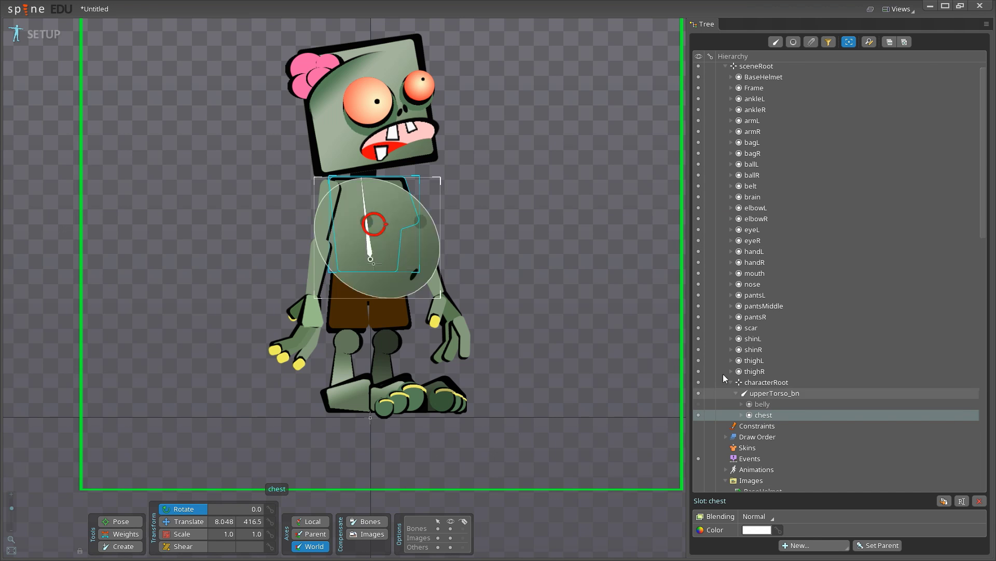
Draw a child bone of upperTorso_bn about 290 long, from the neck to the brain at the head's top, and name it head_bn.
{"action": "left_click", "coordinate": [785, 393]}
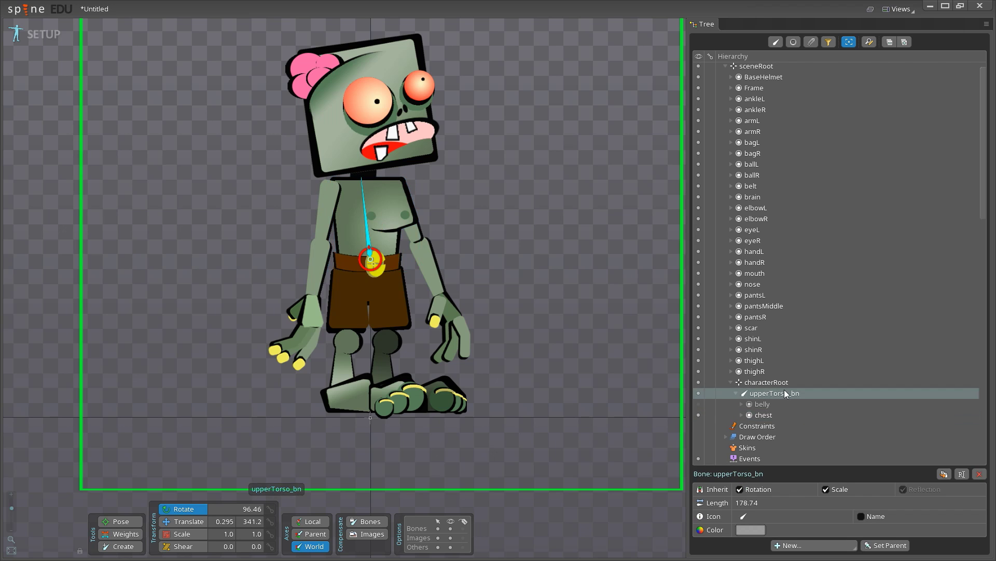
{"action": "left_click", "coordinate": [123, 547]}
{"action": "left_click_drag", "start_coordinate": [361, 177], "coordinate": [304, 55]}
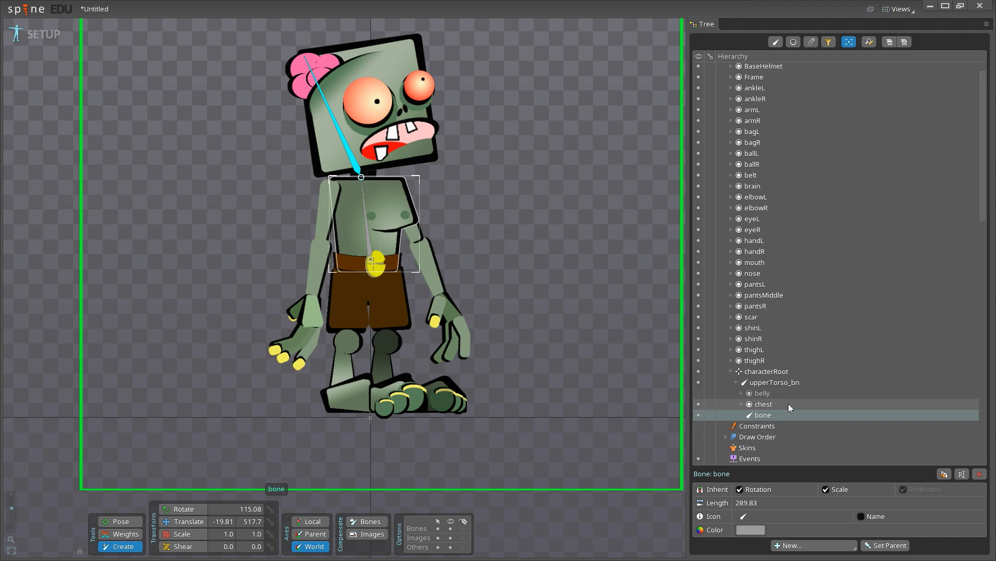
{"action": "double_click", "coordinate": [770, 418]}
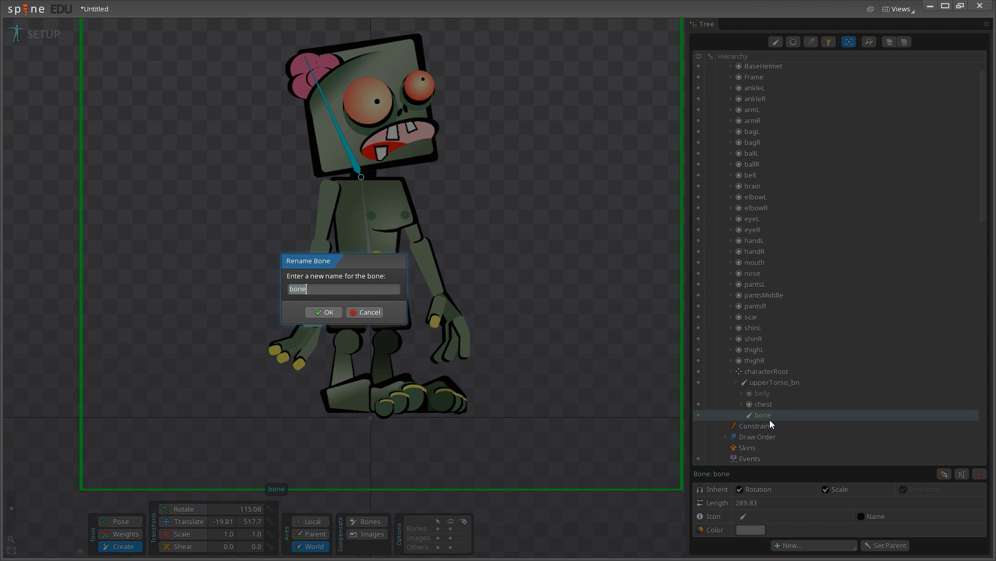
{"action": "type", "text": "head_bn"}
{"action": "key", "text": "Return"}
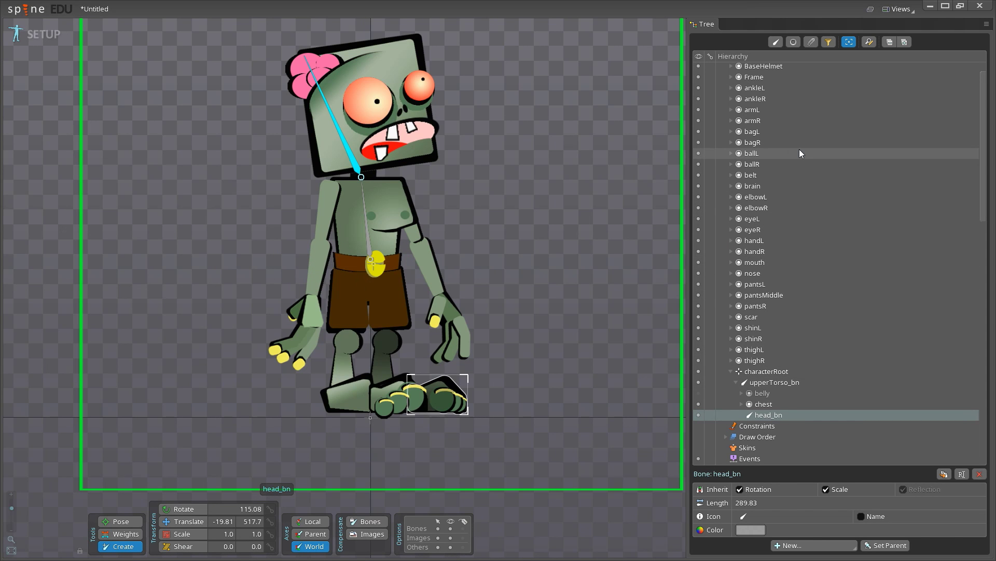
Parent the BaseHelmet, bagL, bagR, mouth, nose and scar slots to the head_bn bone.
{"action": "left_click", "coordinate": [770, 65]}
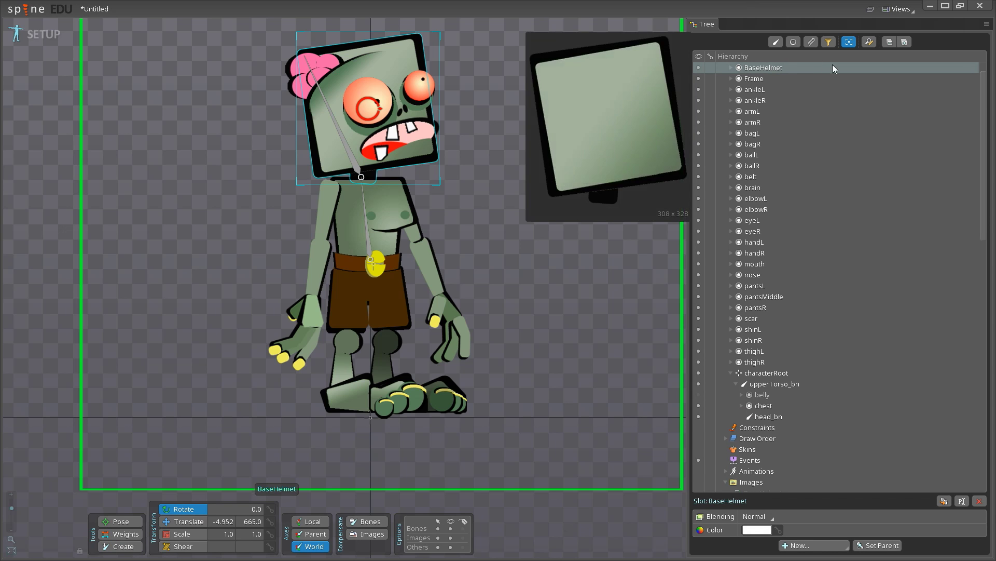
{"action": "left_click", "coordinate": [757, 131], "text": "ctrl"}
{"action": "left_click", "coordinate": [756, 145], "text": "ctrl"}
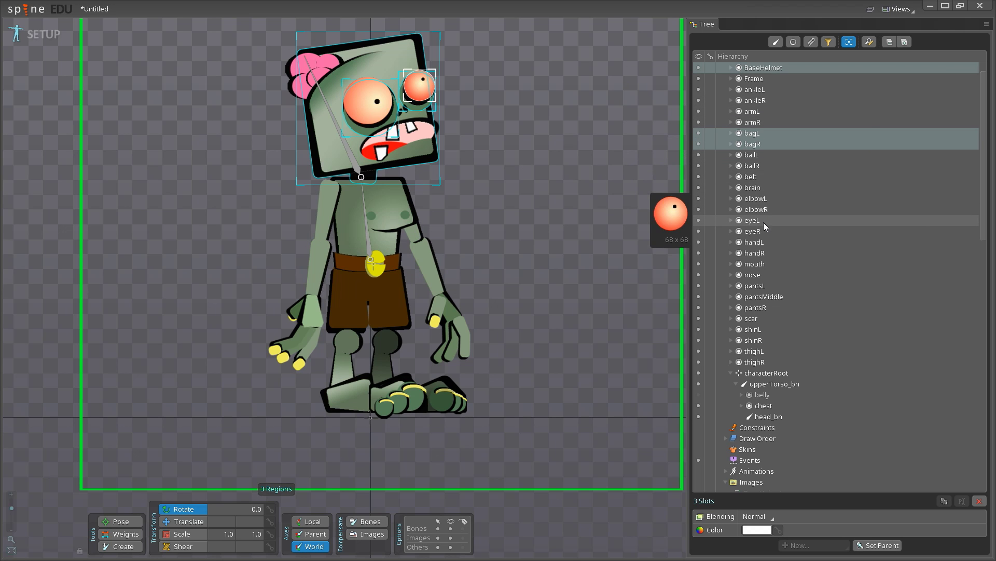
{"action": "left_click", "coordinate": [762, 265], "text": "ctrl"}
{"action": "left_click", "coordinate": [759, 274], "text": "ctrl"}
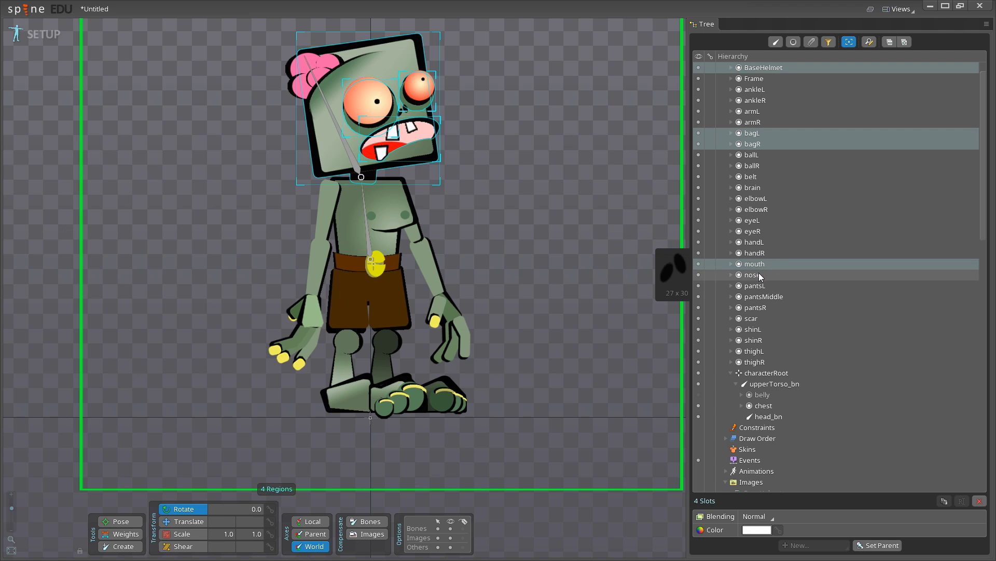
{"action": "left_click", "coordinate": [757, 318], "text": "ctrl"}
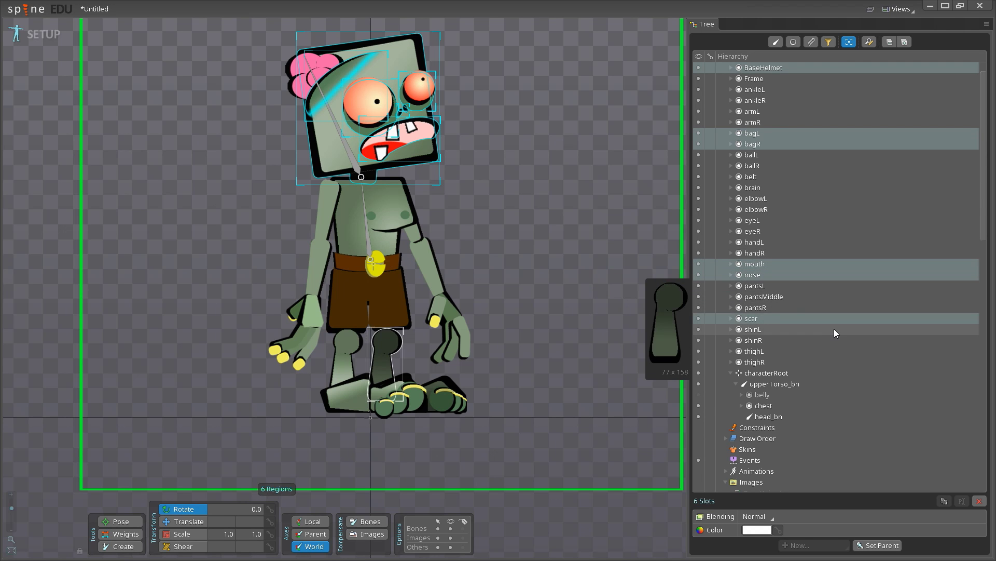
{"action": "left_click_drag", "start_coordinate": [752, 319], "coordinate": [771, 416]}
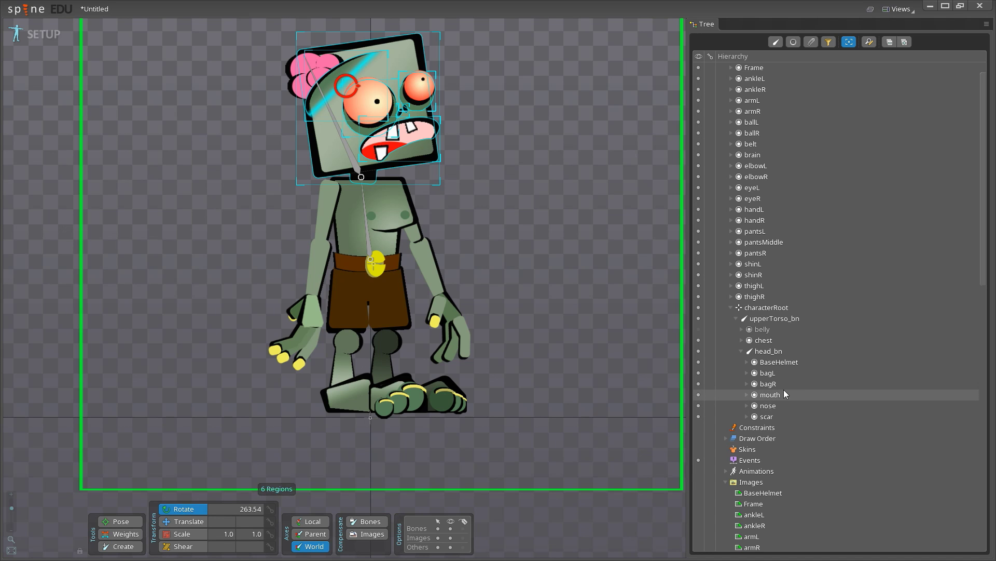
Create two zero-length child bones of head_bn, one at the centre of the large eye and one at the small eye.
{"action": "left_click", "coordinate": [772, 352]}
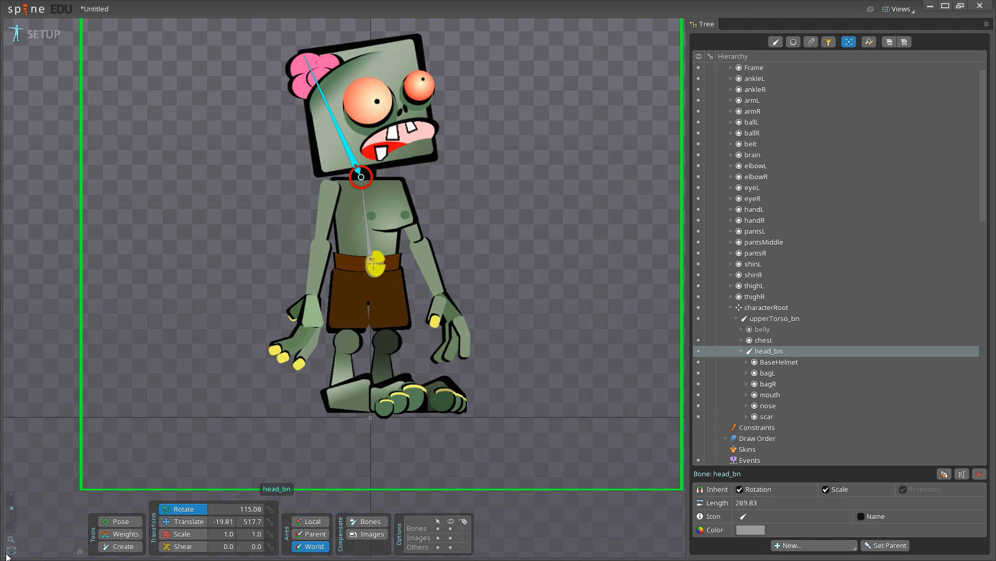
{"action": "left_click", "coordinate": [115, 545]}
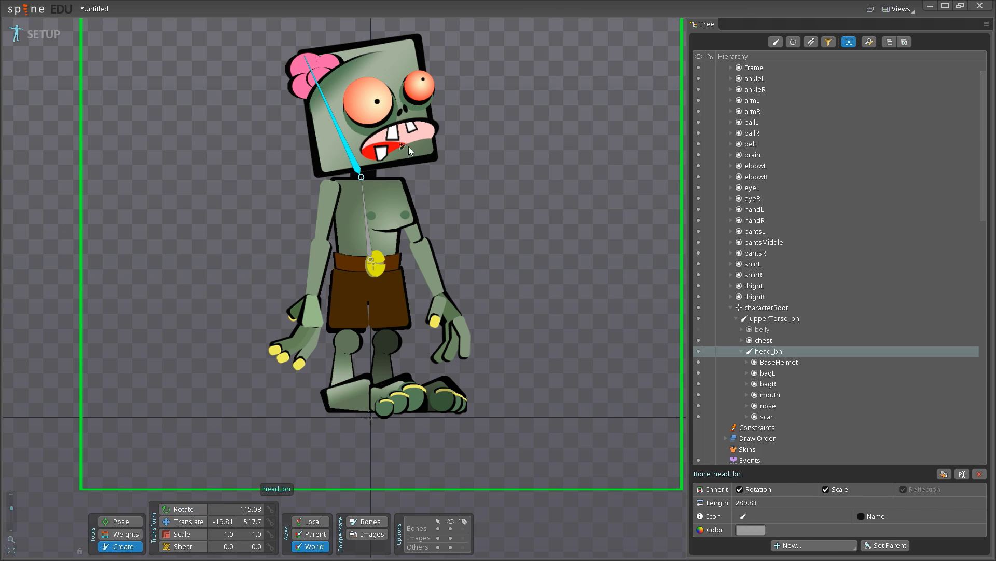
{"action": "left_click", "coordinate": [370, 101]}
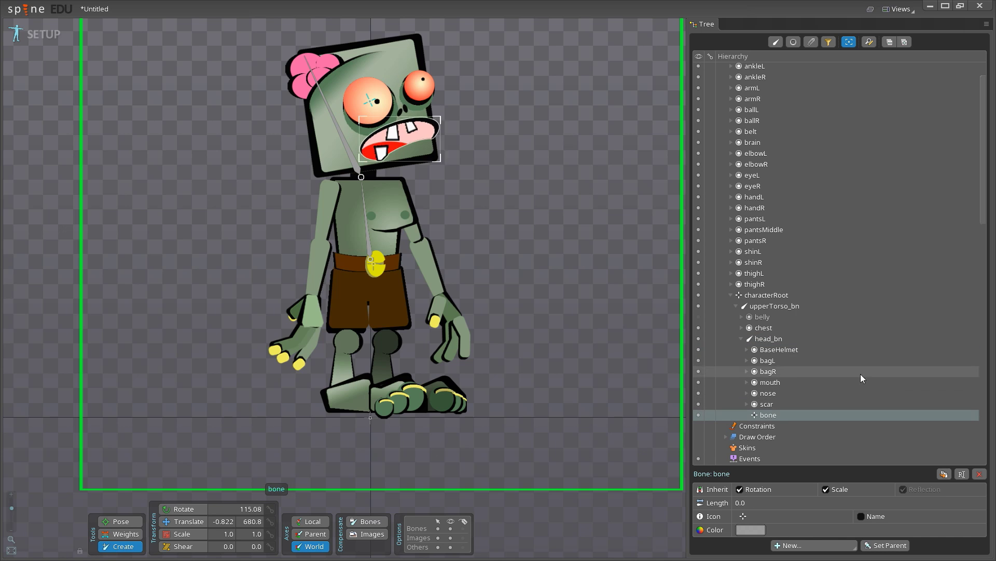
{"action": "left_click", "coordinate": [792, 340]}
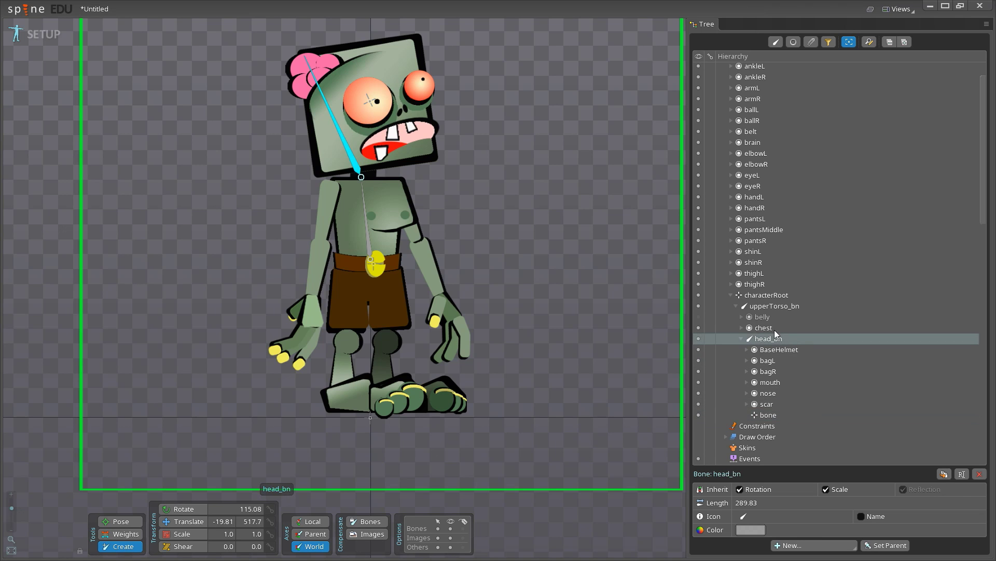
{"action": "left_click", "coordinate": [422, 85]}
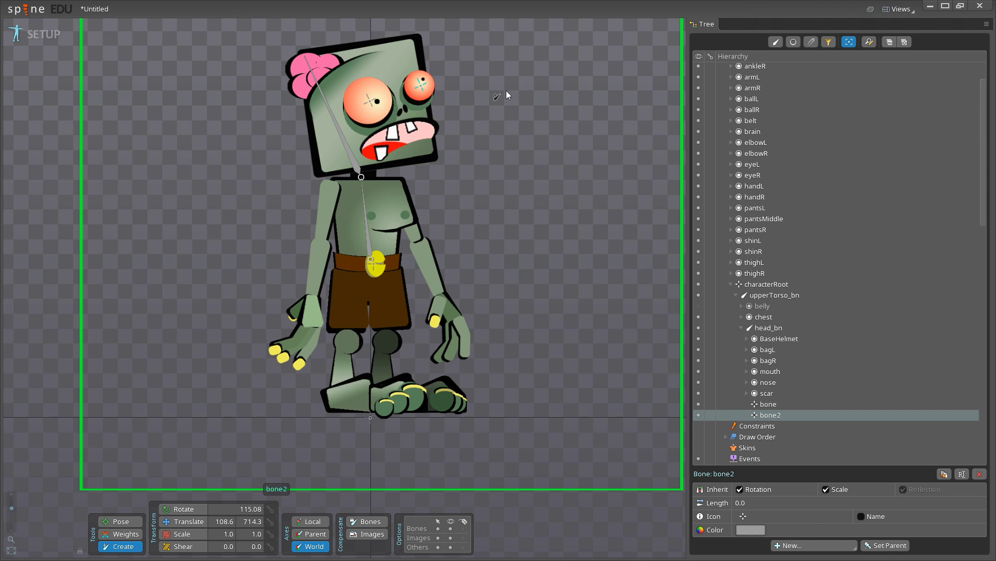
Rename the large eye's bone to eye_R_bn and the small eye's bone to eye_L_bn.
{"action": "left_click", "coordinate": [769, 408]}
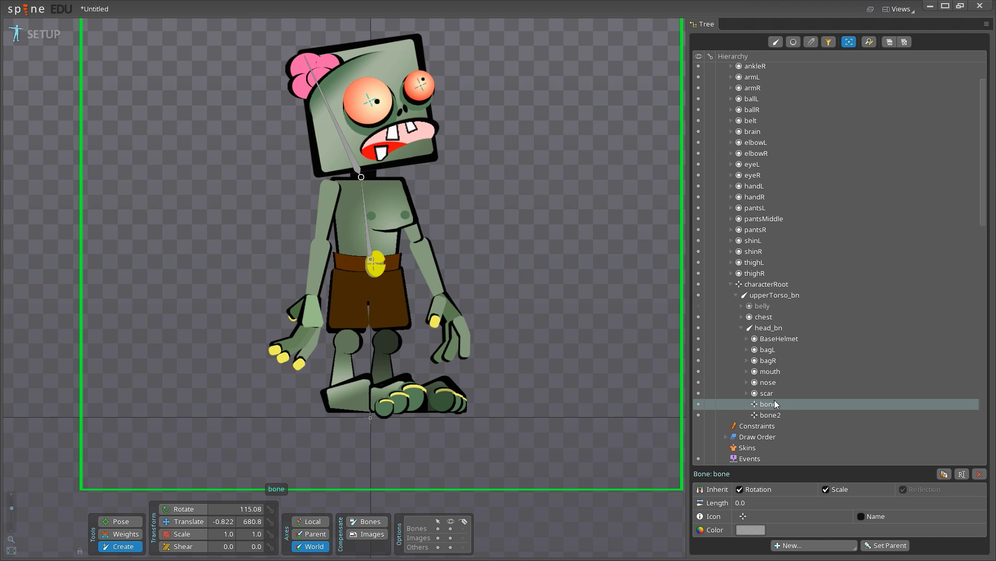
{"action": "double_click", "coordinate": [774, 401]}
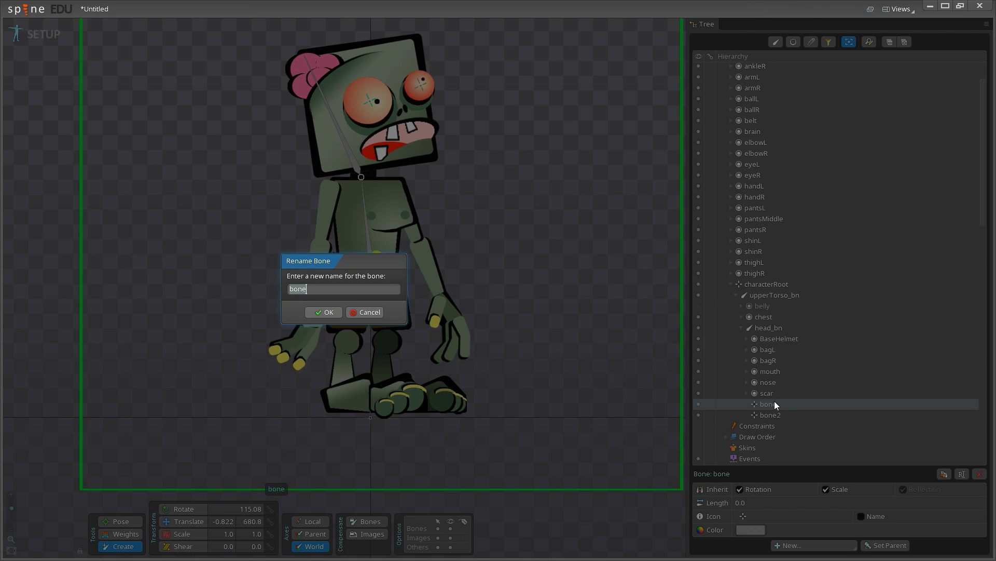
{"action": "type", "text": "eye_R_bn"}
{"action": "key", "text": "Return"}
{"action": "double_click", "coordinate": [773, 404]}
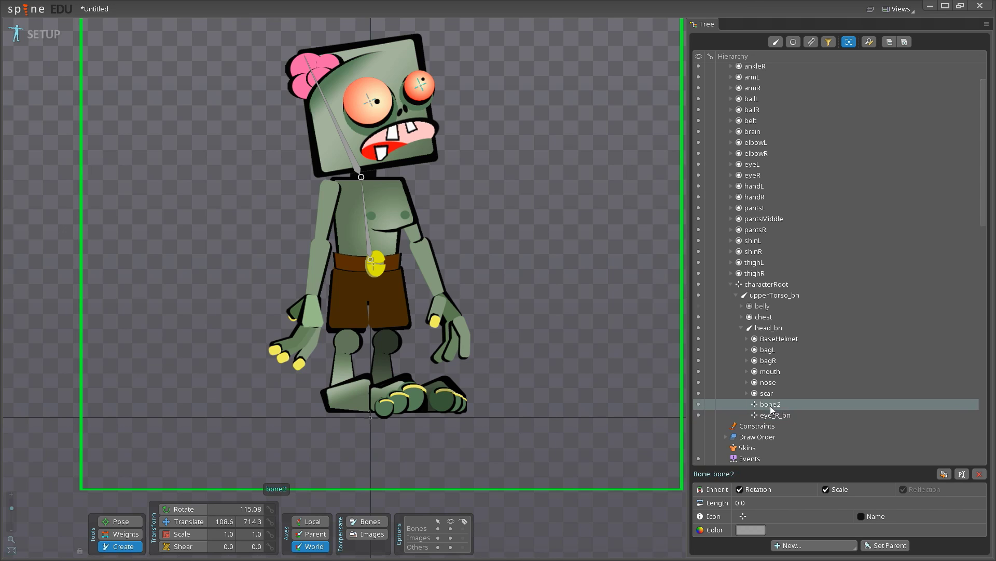
{"action": "type", "text": "eye"}
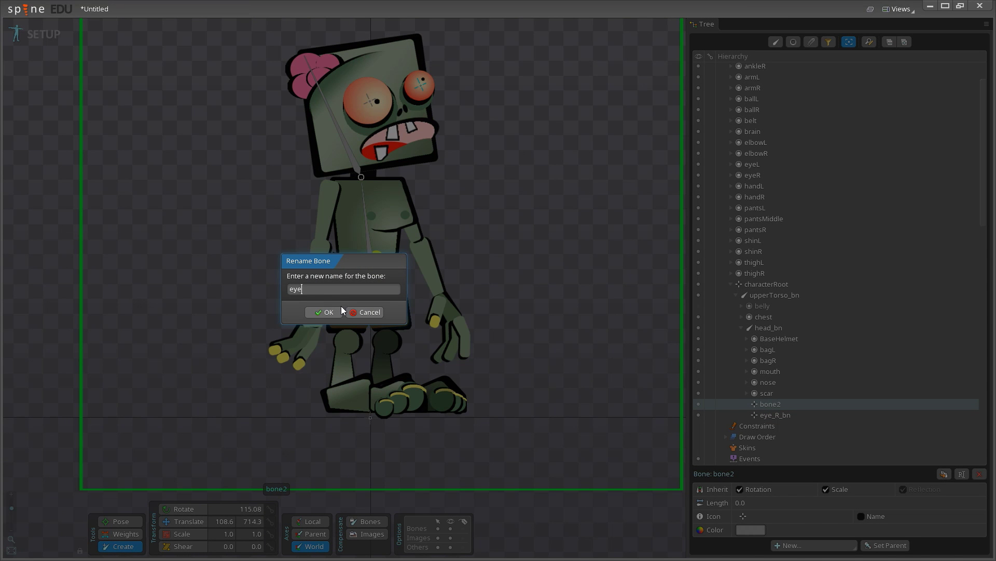
{"action": "type", "text": "_L_bn"}
{"action": "key", "text": "Return"}
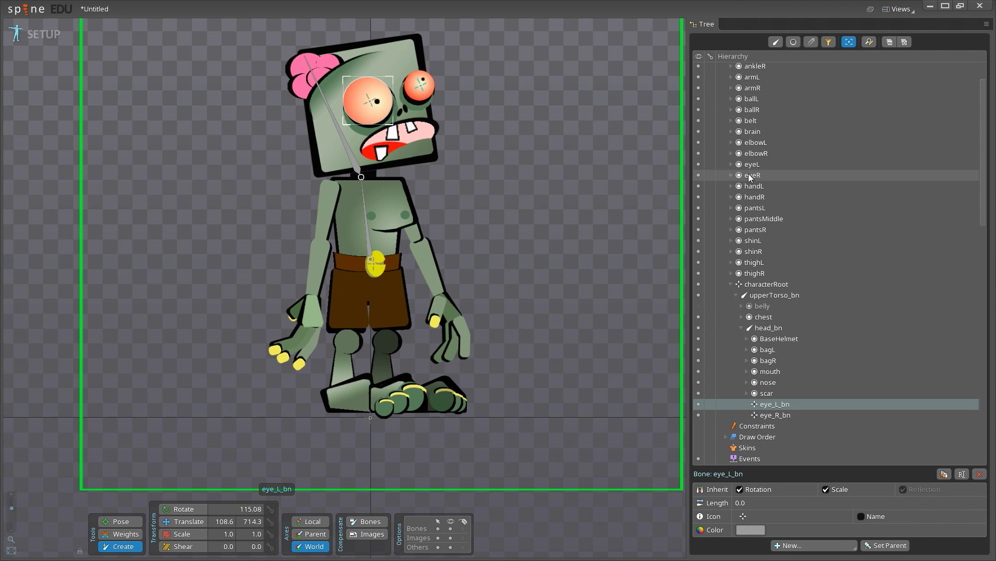
Parent the eyeR slot to the eye_R_bn bone and the eyeL slot to the eye_L_bn bone.
{"action": "left_click_drag", "start_coordinate": [749, 173], "coordinate": [779, 416]}
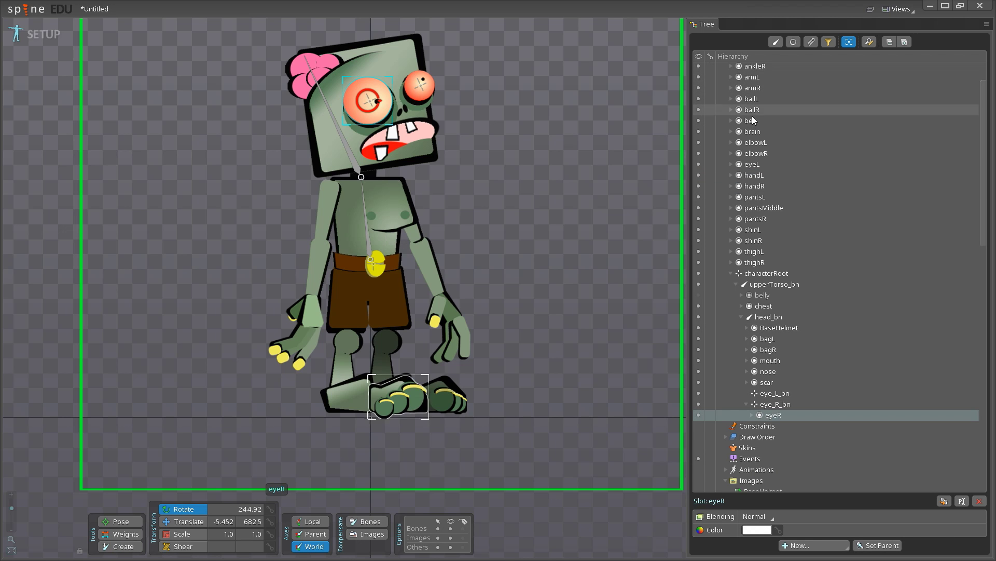
{"action": "left_click_drag", "start_coordinate": [754, 164], "coordinate": [771, 395]}
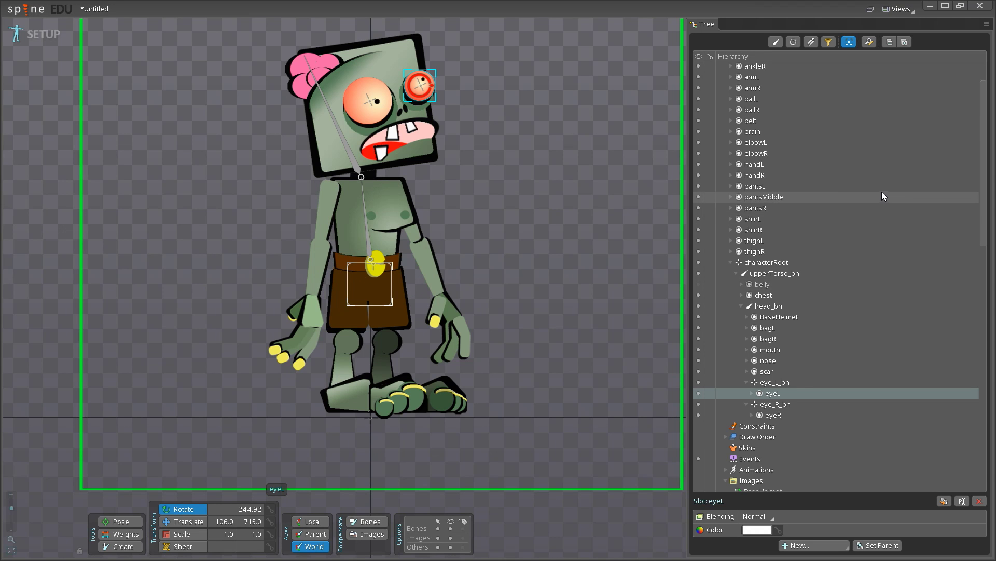
Draw a chain of three bones under upperTorso_bn along the right arm, about 124, 107 and 58 long, from shoulder to hand.
{"action": "left_click", "coordinate": [775, 274]}
{"action": "left_click", "coordinate": [119, 546]}
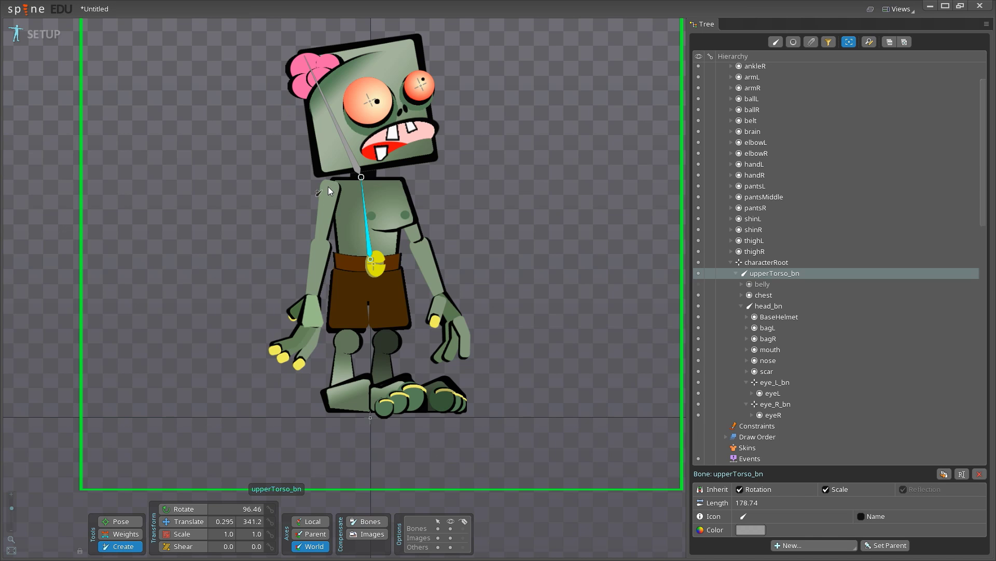
{"action": "left_click_drag", "start_coordinate": [328, 186], "coordinate": [321, 244]}
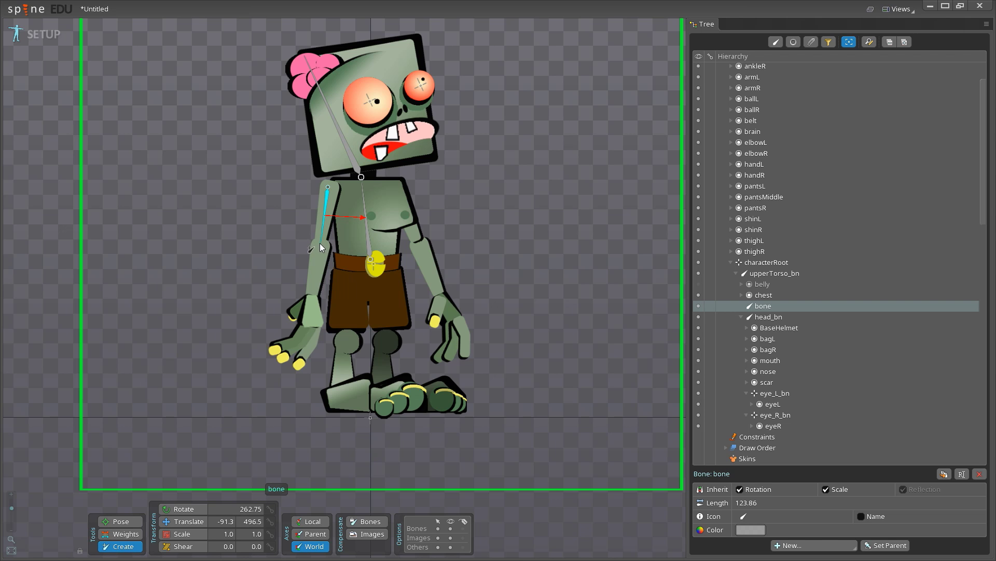
{"action": "left_click_drag", "start_coordinate": [319, 244], "coordinate": [319, 323]}
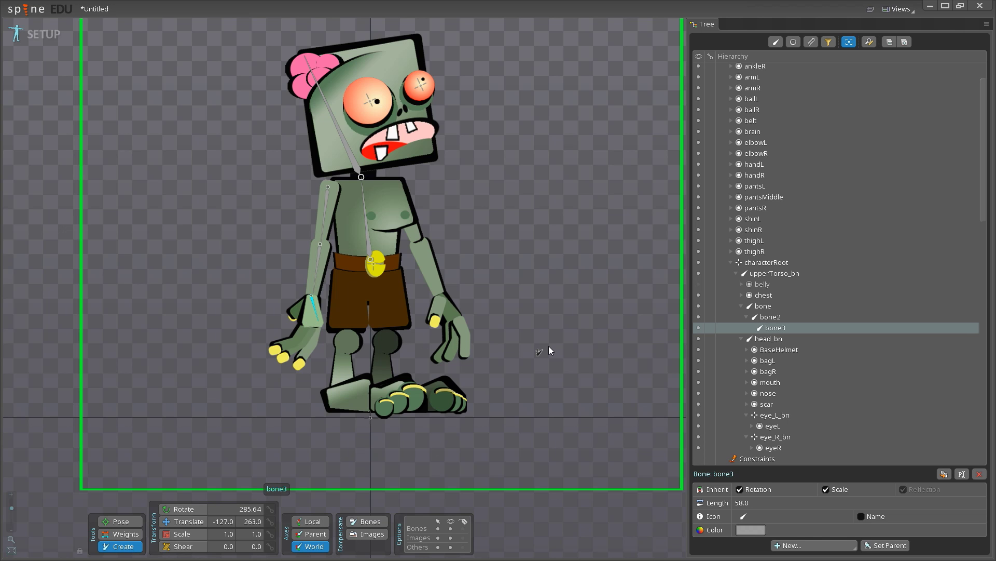
Rename the three right arm bones from top to bottom as shoulder_R_bn, elbow_R_bn and hand_R_bn.
{"action": "double_click", "coordinate": [764, 306]}
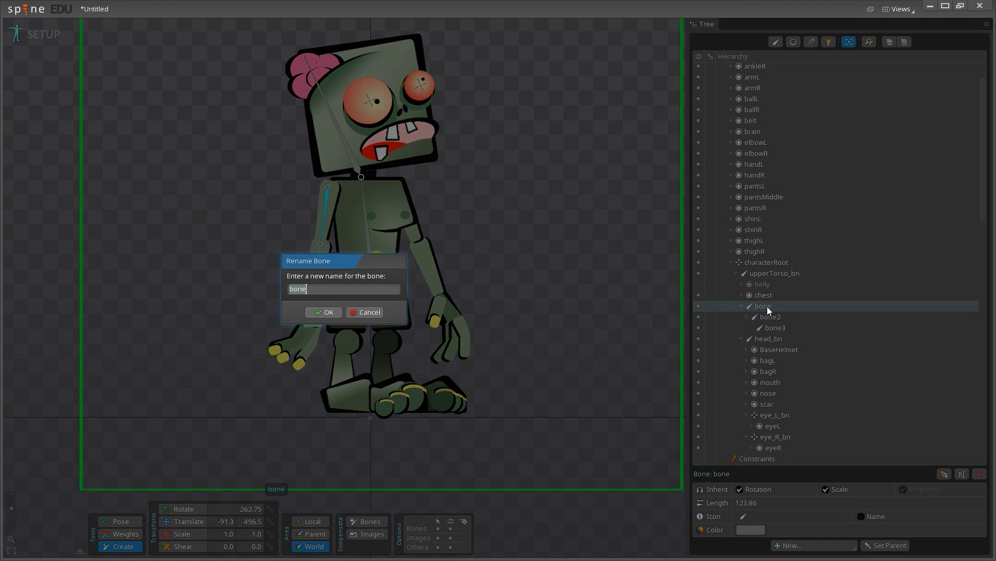
{"action": "type", "text": "shoulder_R_bn"}
{"action": "key", "text": "Return"}
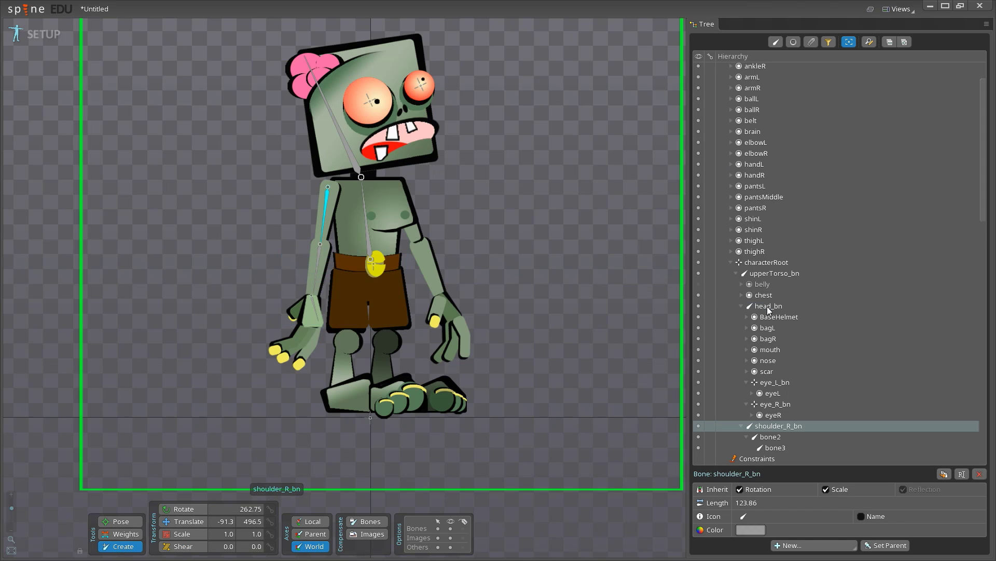
{"action": "double_click", "coordinate": [775, 437]}
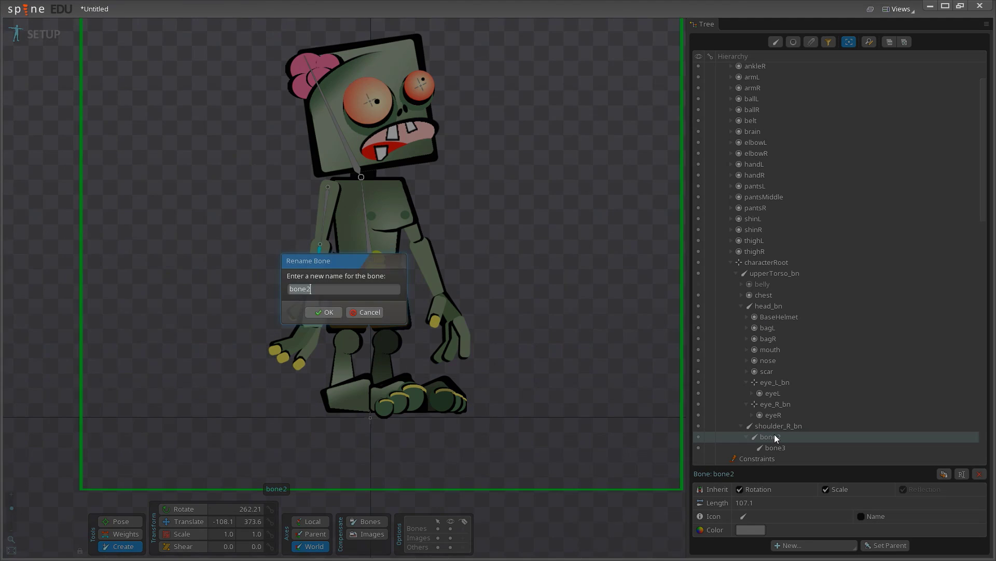
{"action": "type", "text": "e"}
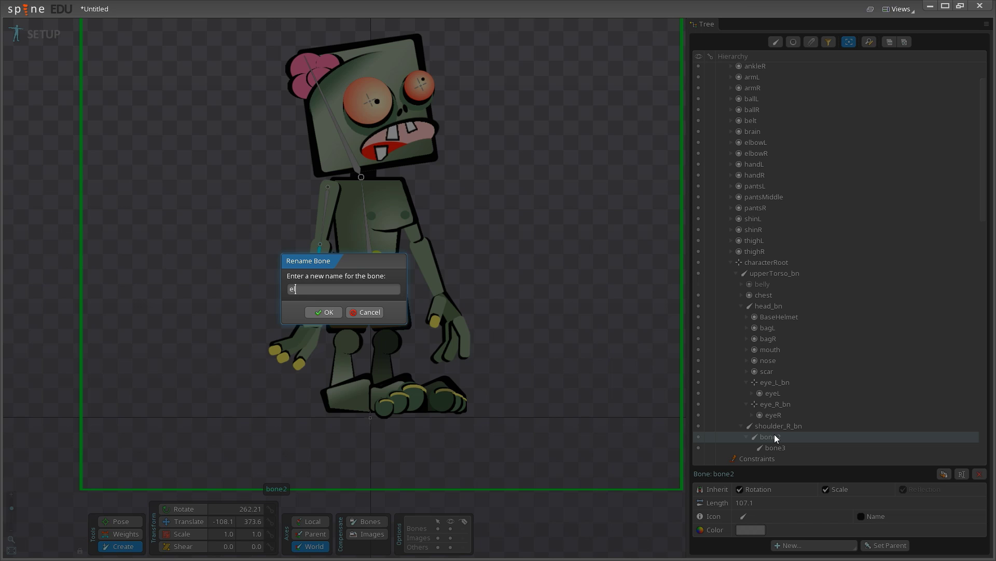
{"action": "type", "text": "lbow_R_bn"}
{"action": "key", "text": "Return"}
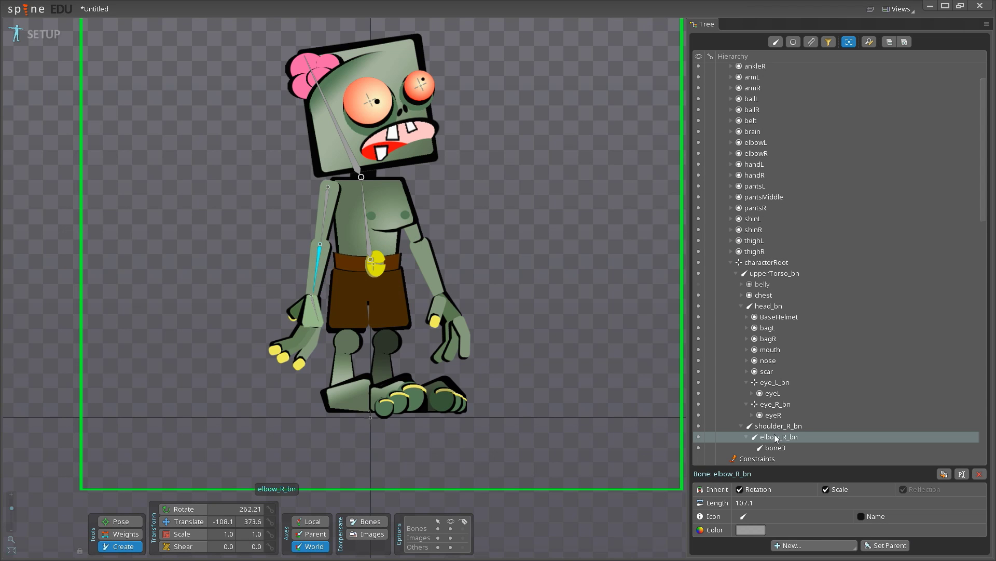
{"action": "double_click", "coordinate": [784, 447]}
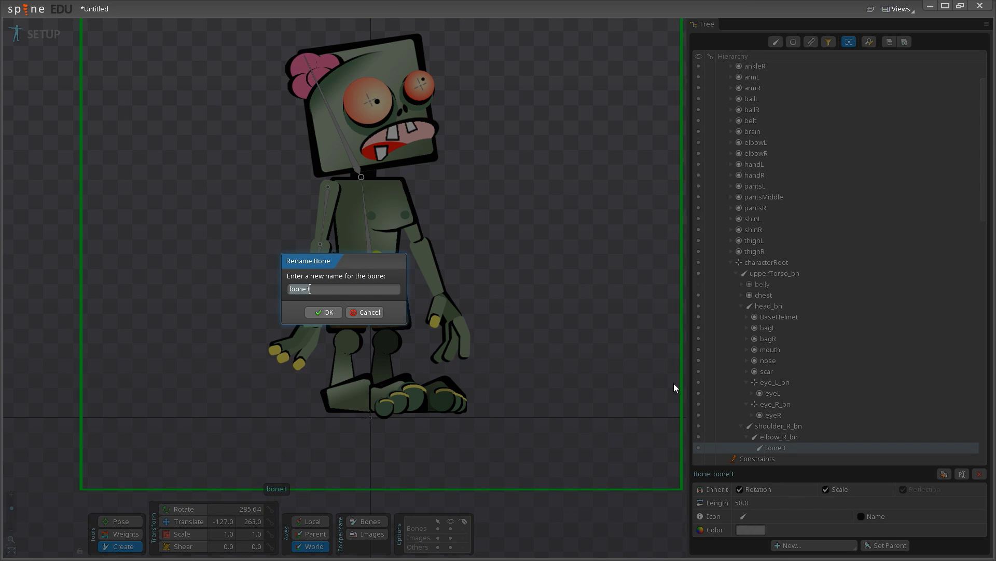
{"action": "type", "text": "hand_R_bn"}
{"action": "key", "text": "Return"}
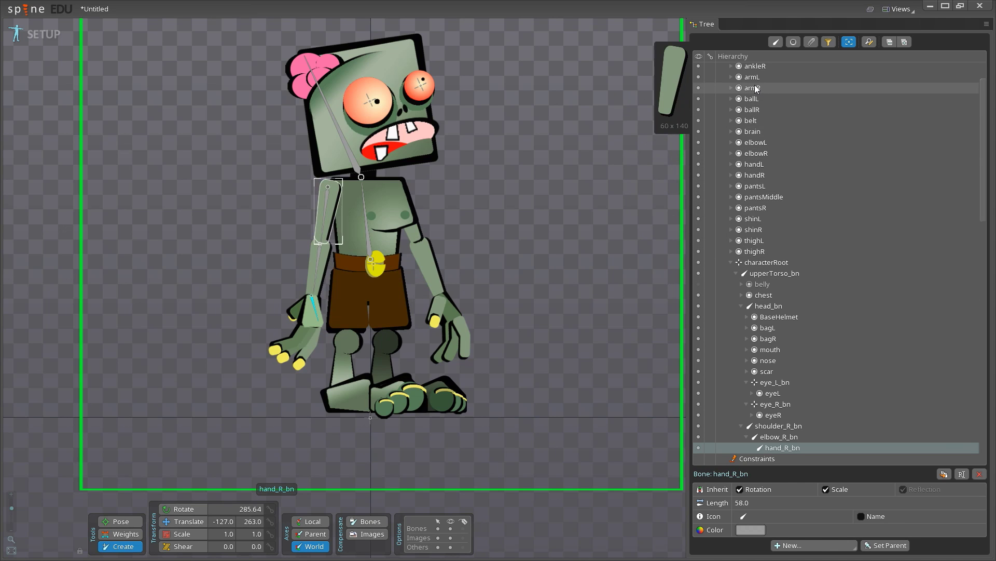
Parent the armR, elbowR and handR slots to shoulder_R_bn, elbow_R_bn and hand_R_bn respectively.
{"action": "left_click_drag", "start_coordinate": [751, 89], "coordinate": [840, 320]}
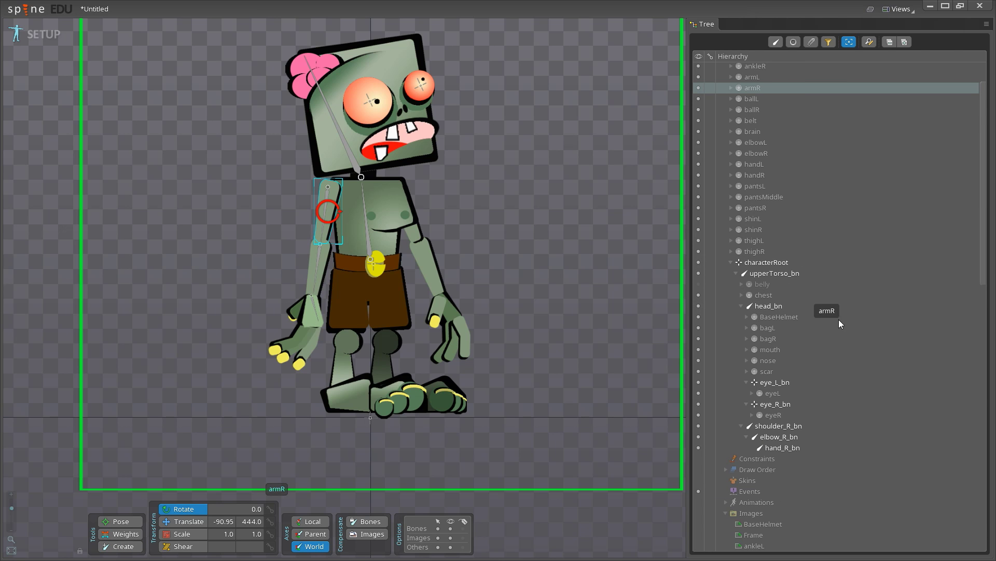
{"action": "left_click_drag", "start_coordinate": [805, 415], "coordinate": [802, 425]}
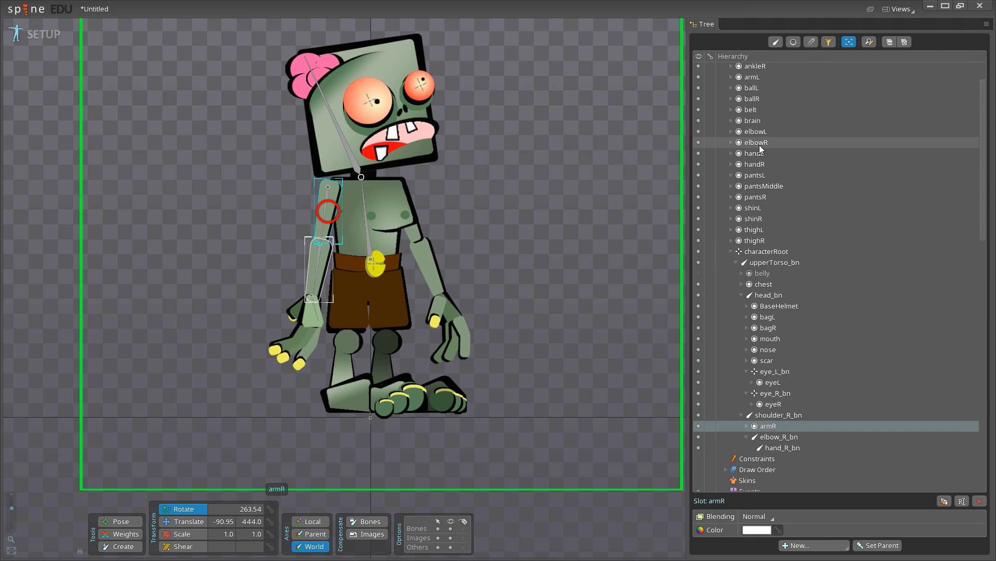
{"action": "left_click_drag", "start_coordinate": [760, 147], "coordinate": [776, 415]}
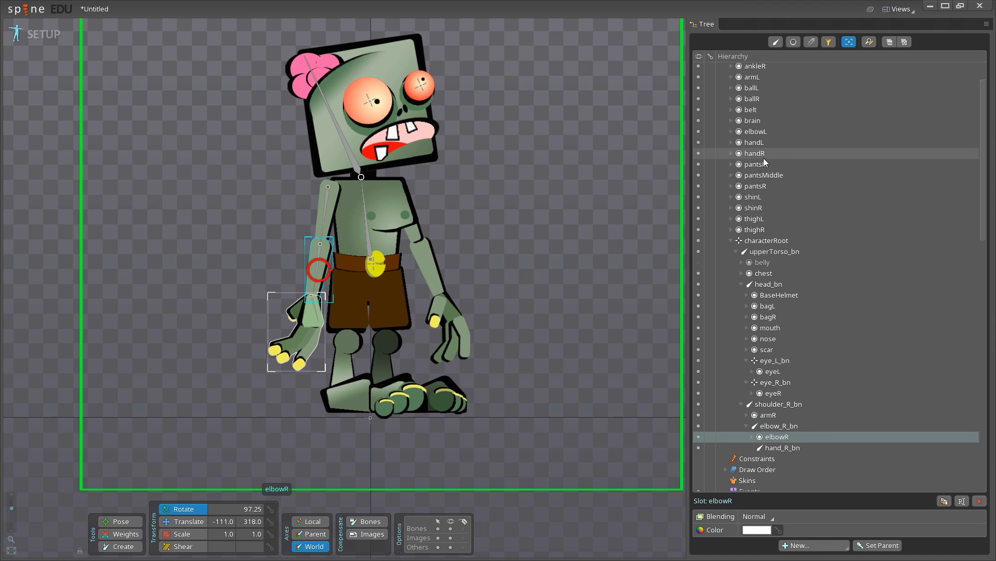
{"action": "left_click_drag", "start_coordinate": [759, 156], "coordinate": [780, 448]}
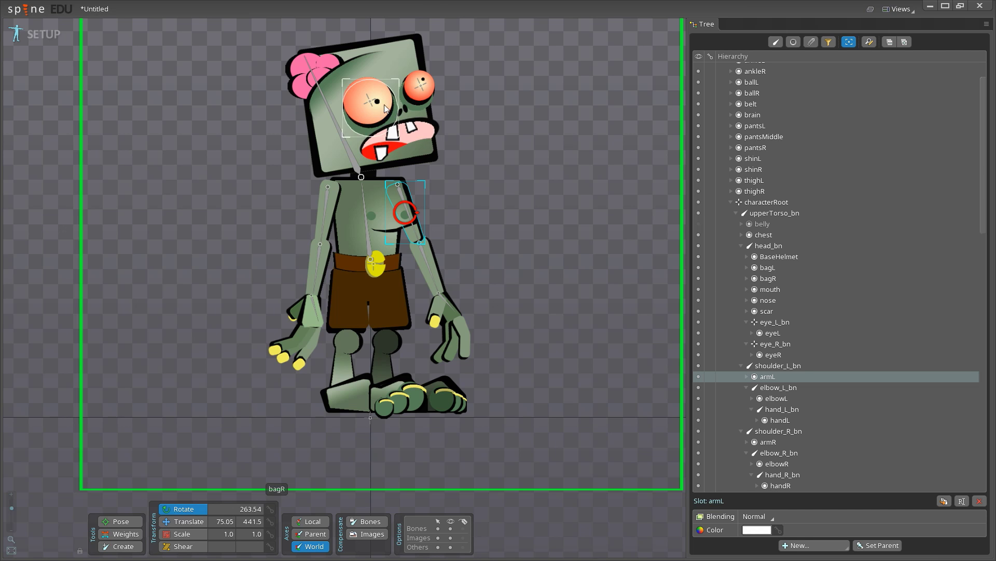
Draw a child bone of characterRoot about 67 long, downward from the belt through the pants, and name it pelvis_bn.
{"action": "left_click", "coordinate": [772, 206]}
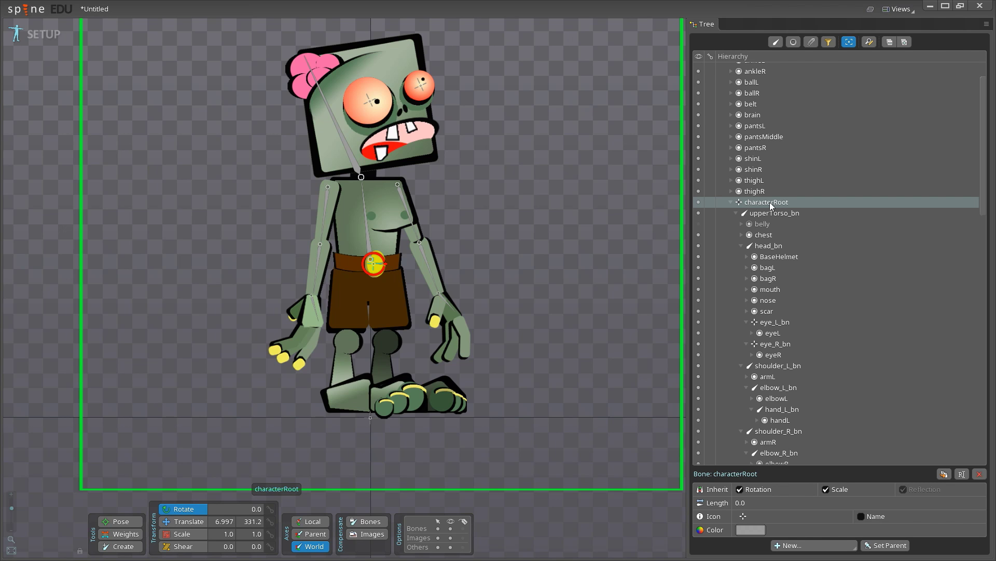
{"action": "left_click", "coordinate": [124, 548]}
{"action": "left_click_drag", "start_coordinate": [368, 269], "coordinate": [370, 297]}
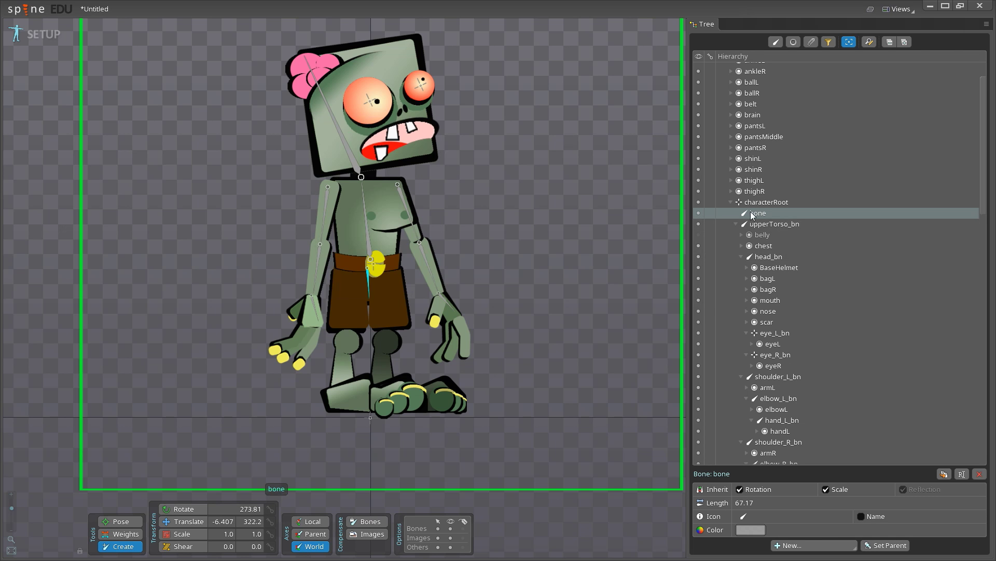
{"action": "double_click", "coordinate": [837, 217]}
{"action": "type", "text": "pelvis"}
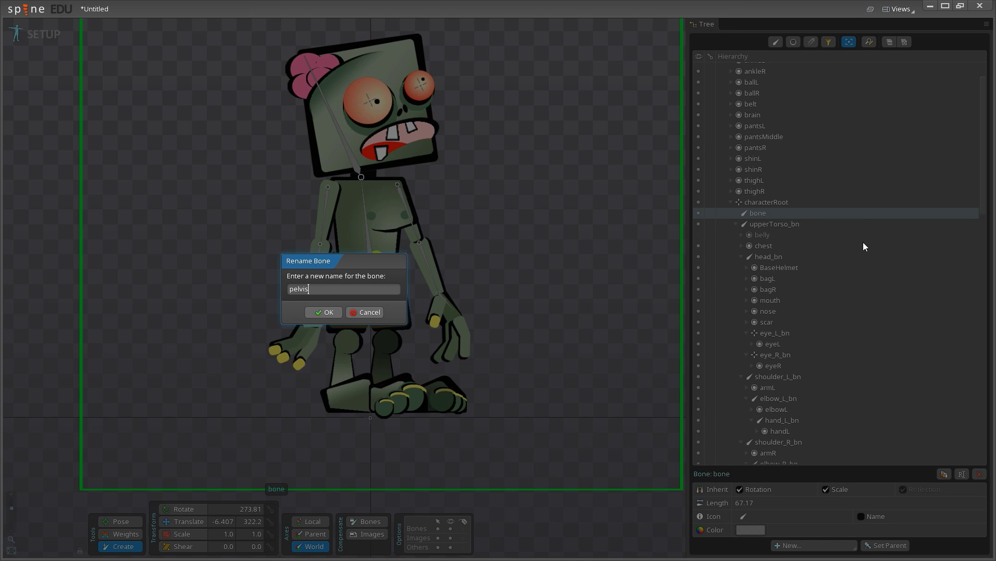
{"action": "type", "text": "_bn"}
{"action": "key", "text": "Return"}
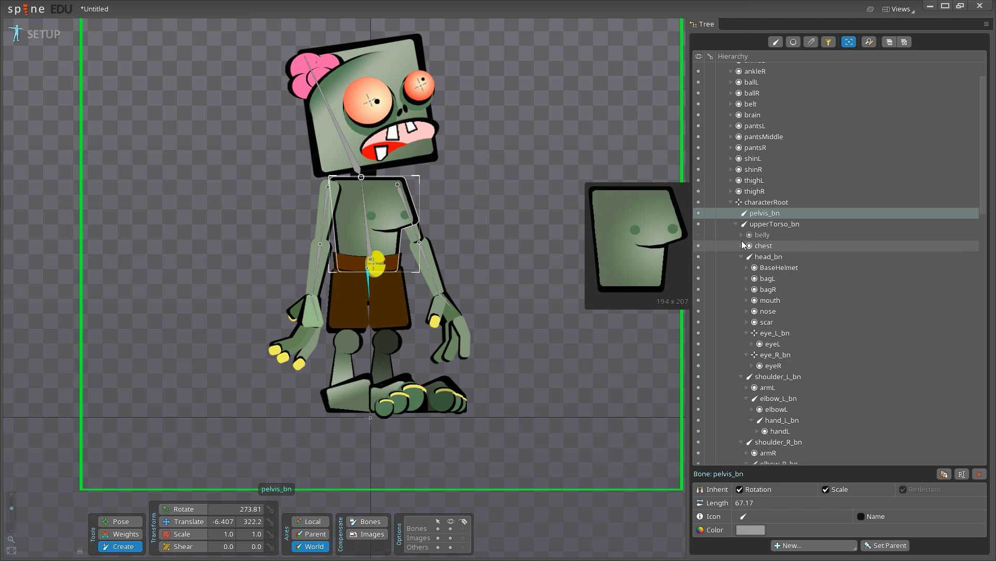
Parent the pantsMiddle and belt slots to the pelvis_bn bone.
{"action": "mouse_move", "coordinate": [789, 180]}
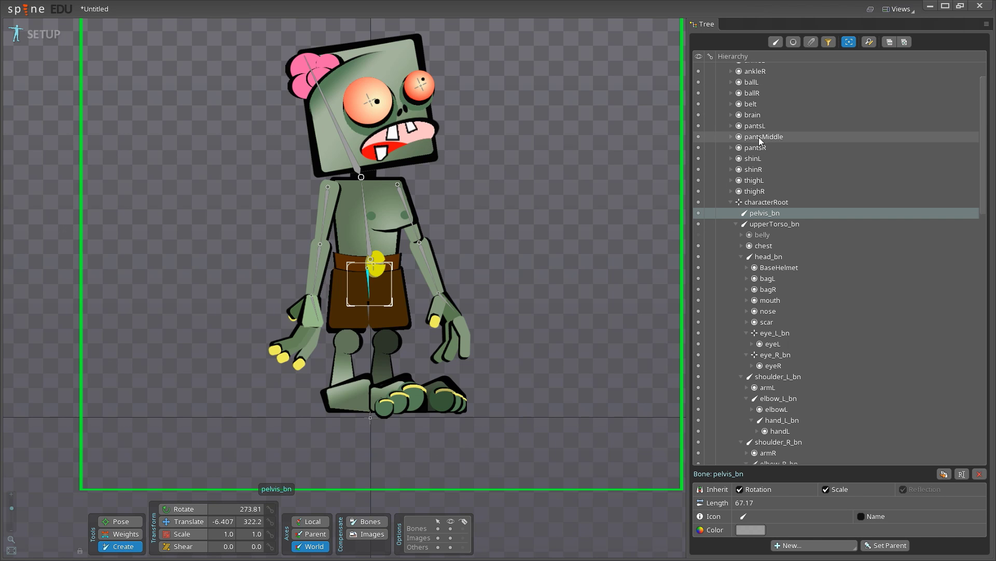
{"action": "left_click_drag", "start_coordinate": [762, 140], "coordinate": [767, 213]}
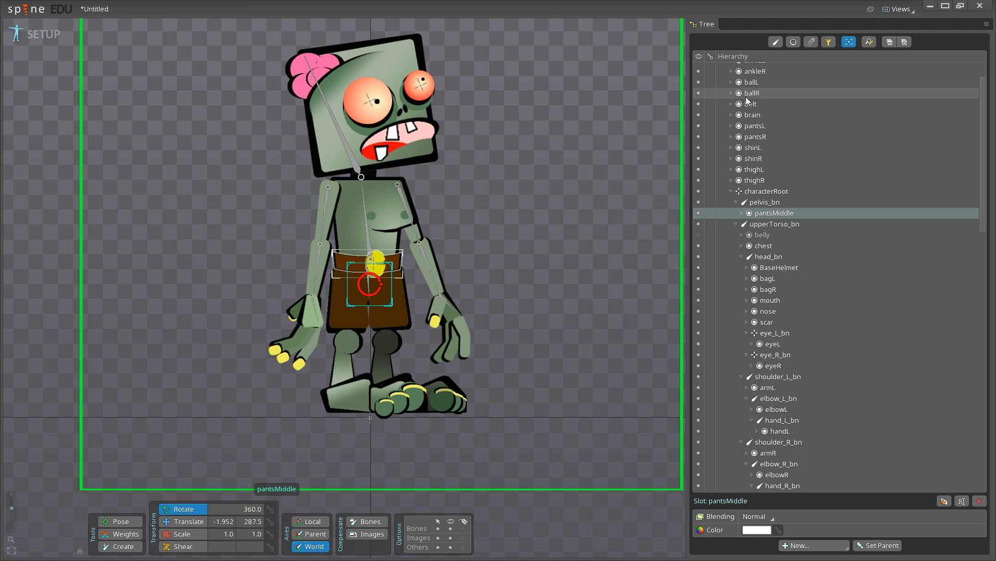
{"action": "left_click_drag", "start_coordinate": [752, 108], "coordinate": [764, 198]}
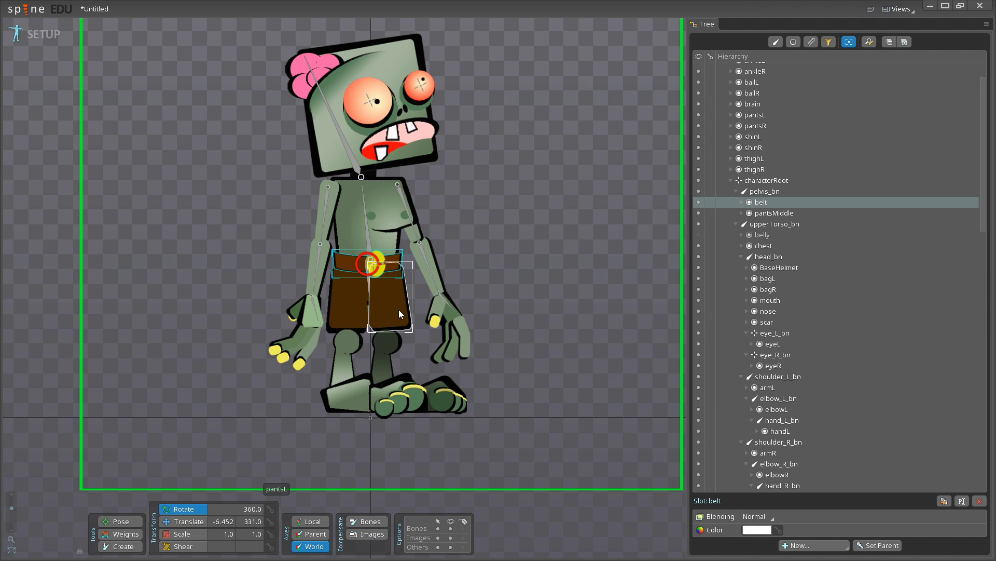
Draw a chain of four bones under pelvis_bn along the right leg, from hip through knee and ankle to the toes.
{"action": "left_click", "coordinate": [771, 194]}
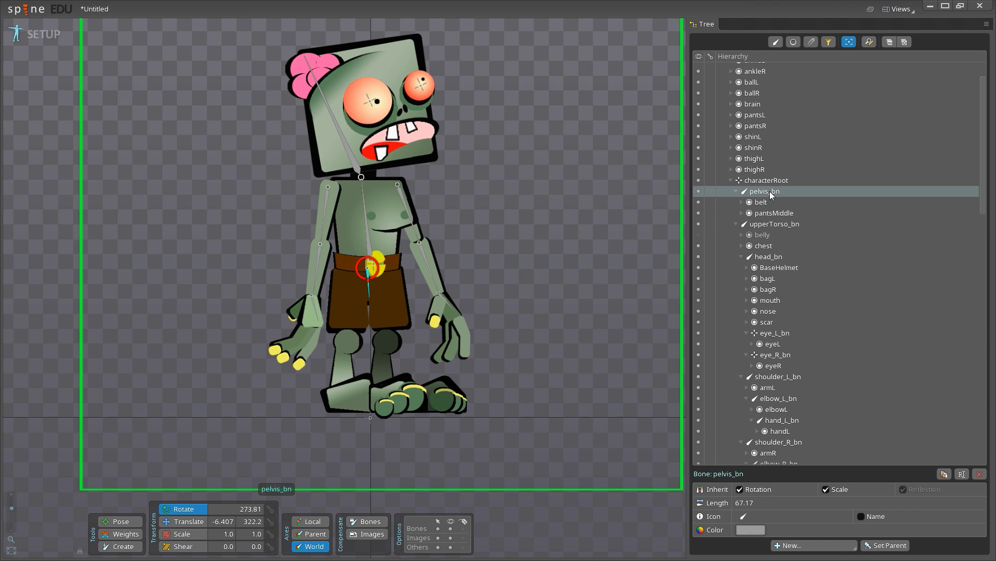
{"action": "left_click", "coordinate": [123, 546]}
{"action": "mouse_move", "coordinate": [344, 275]}
{"action": "left_mouse_down"}
{"action": "mouse_move", "coordinate": [350, 341]}
{"action": "mouse_move", "coordinate": [335, 388]}
{"action": "mouse_move", "coordinate": [370, 411]}
{"action": "mouse_move", "coordinate": [401, 404]}
{"action": "mouse_move", "coordinate": [417, 413]}
{"action": "left_mouse_up"}
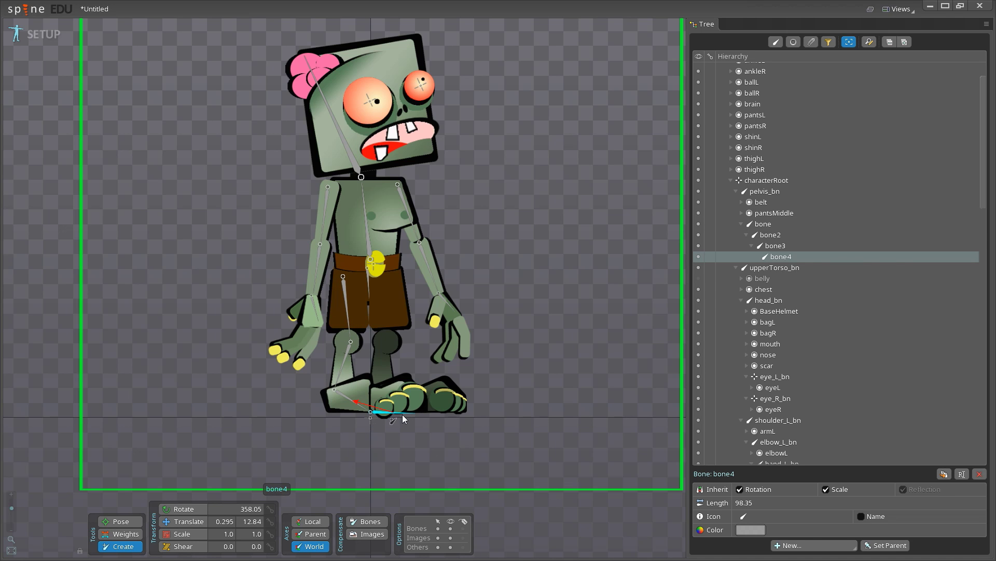
Rename the right leg's upper two bones hips_R_bn and knee_R_bn.
{"action": "double_click", "coordinate": [764, 226]}
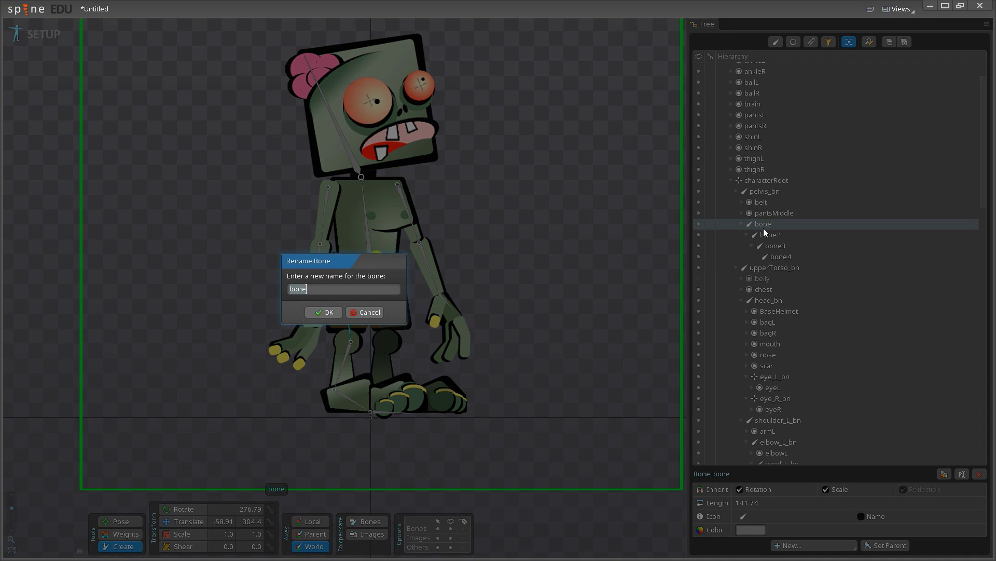
{"action": "type", "text": "hips_R_"}
{"action": "key", "text": "Return"}
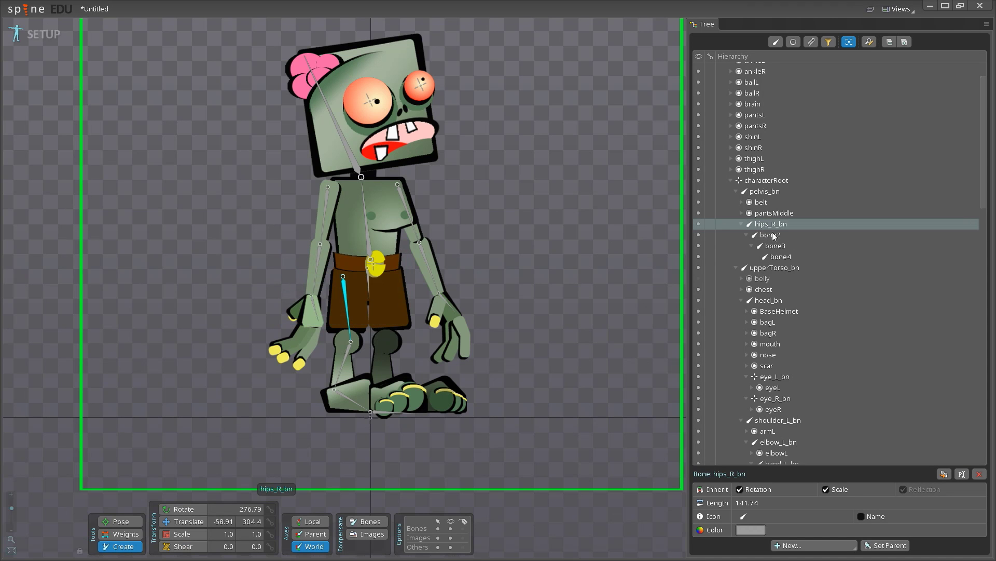
{"action": "double_click", "coordinate": [785, 239]}
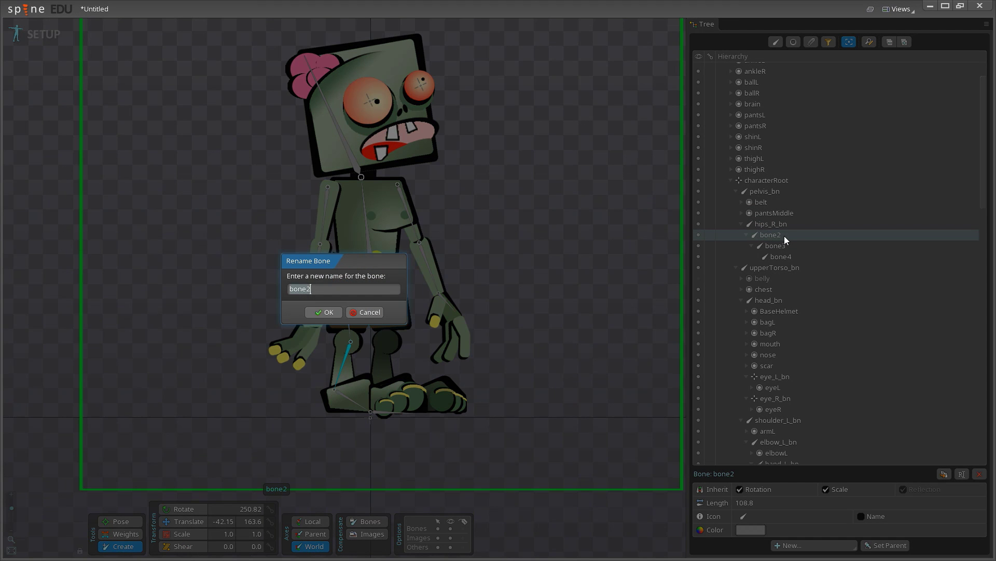
{"action": "type", "text": "knee_R_bn"}
{"action": "key", "text": "Return"}
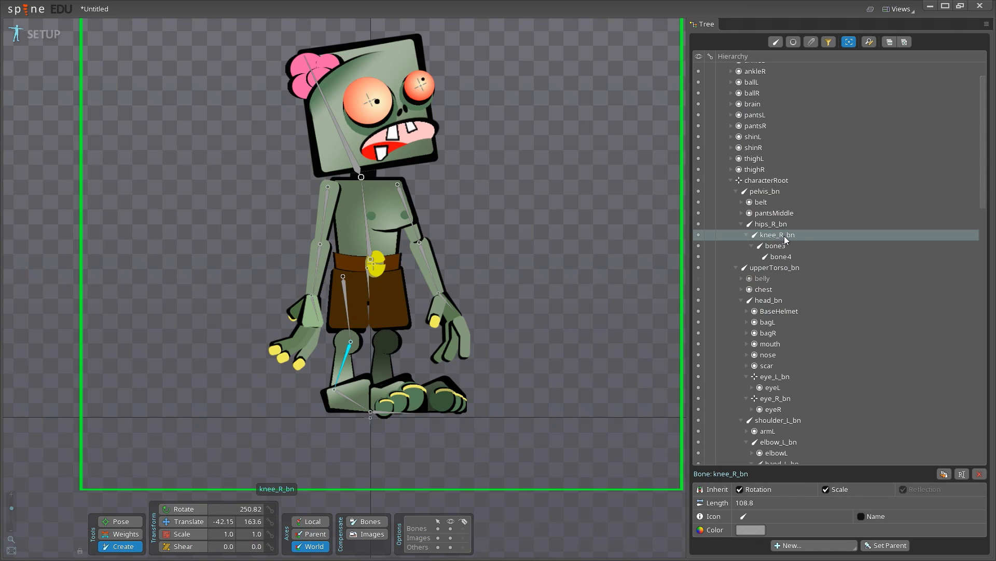
Rename the right foot's two bones ankle_R_bn and ball_R_bn.
{"action": "double_click", "coordinate": [777, 248]}
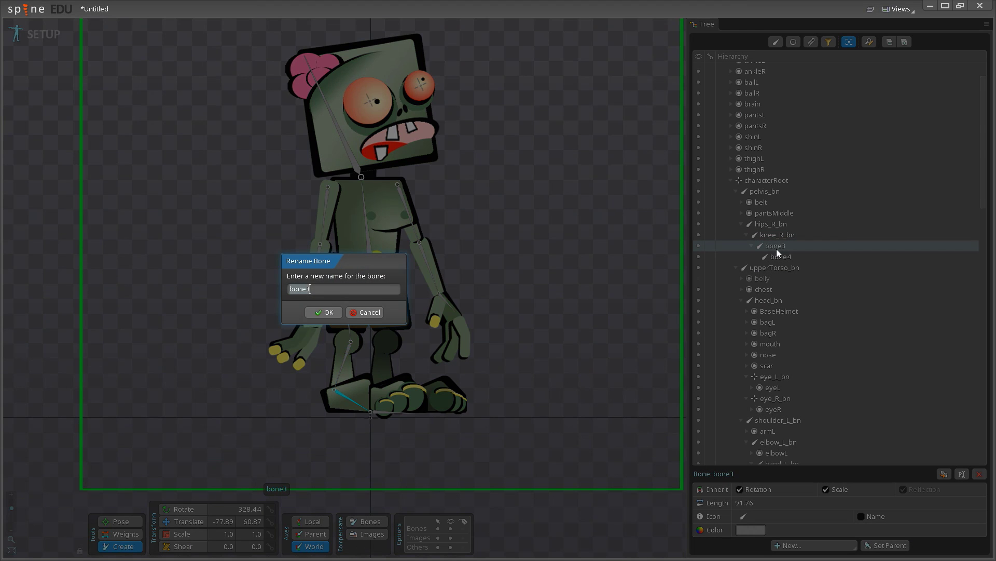
{"action": "type", "text": "ankle_R_bn"}
{"action": "key", "text": "Return"}
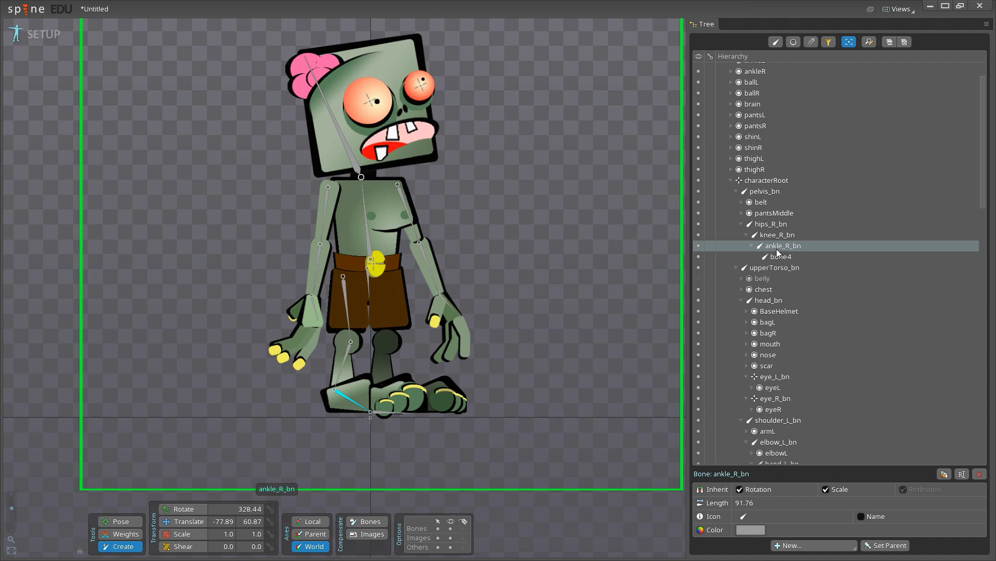
{"action": "double_click", "coordinate": [782, 260]}
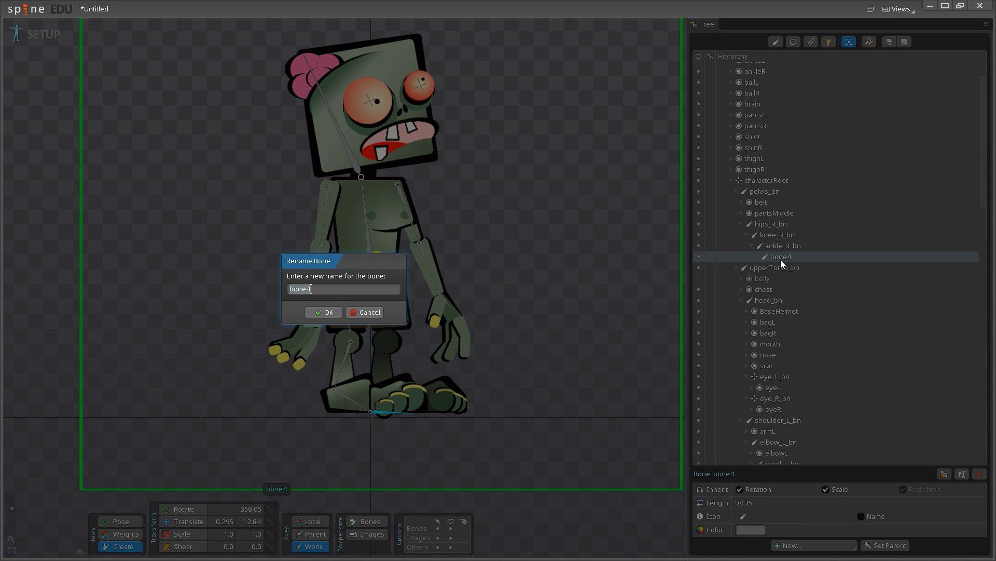
{"action": "type", "text": "ball_R_bn"}
{"action": "key", "text": "Return"}
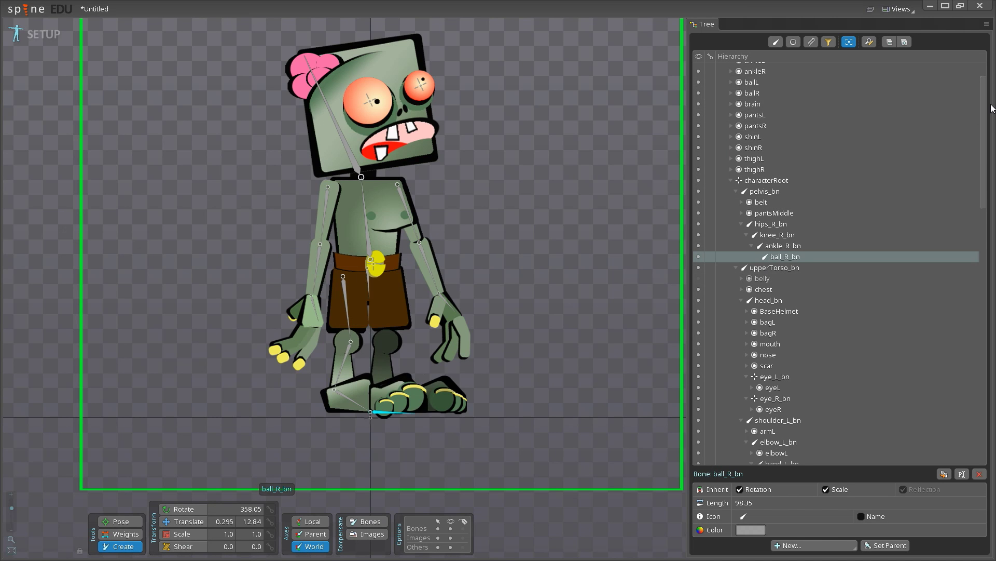
Parent the ankleR, ballR, shinR and thighR slots to ankle_R_bn, ball_R_bn, knee_R_bn and hips_R_bn respectively.
{"action": "scroll", "coordinate": [985, 102], "scroll_direction": "up", "scroll_amount": 2}
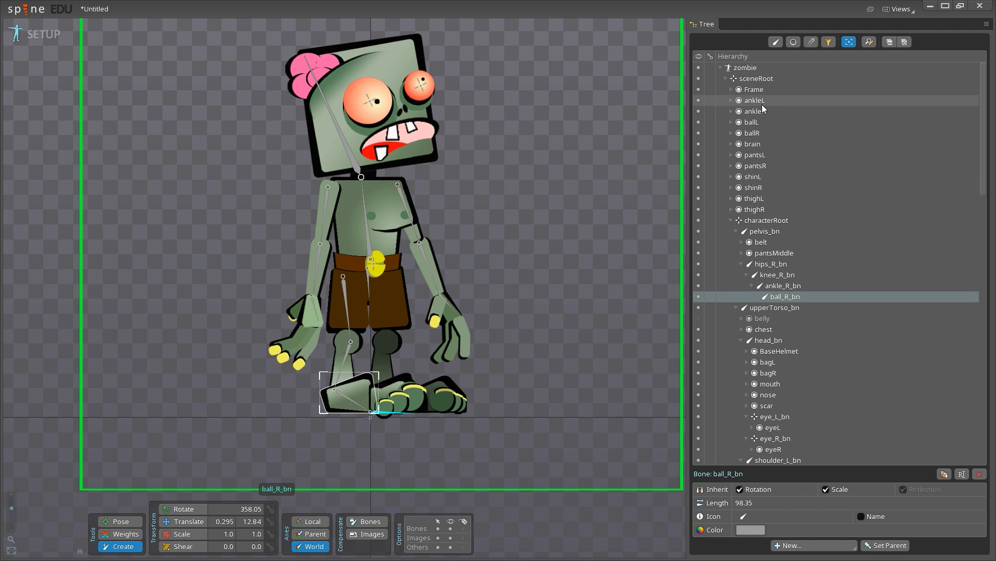
{"action": "left_click_drag", "start_coordinate": [761, 111], "coordinate": [786, 296]}
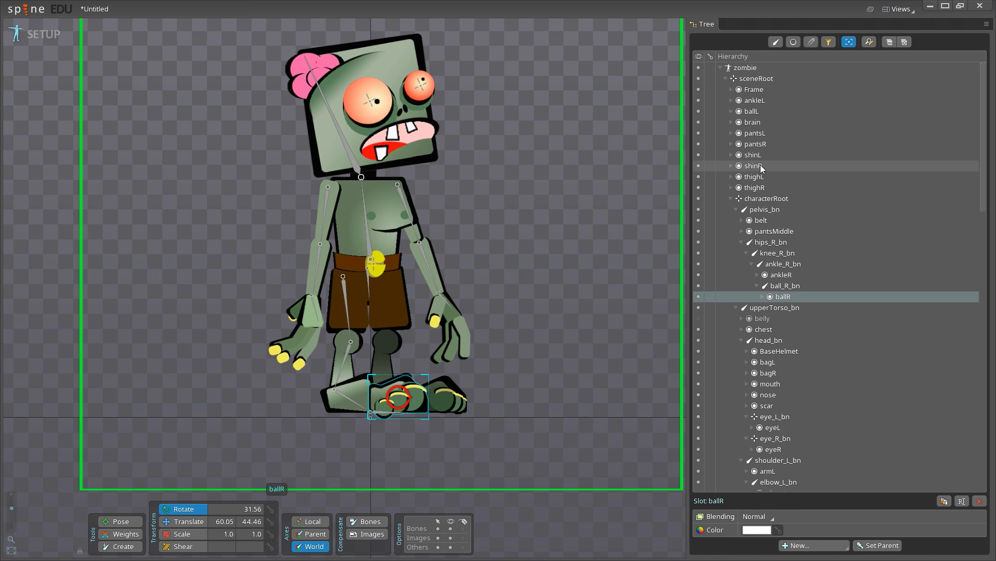
{"action": "left_click_drag", "start_coordinate": [759, 166], "coordinate": [788, 258]}
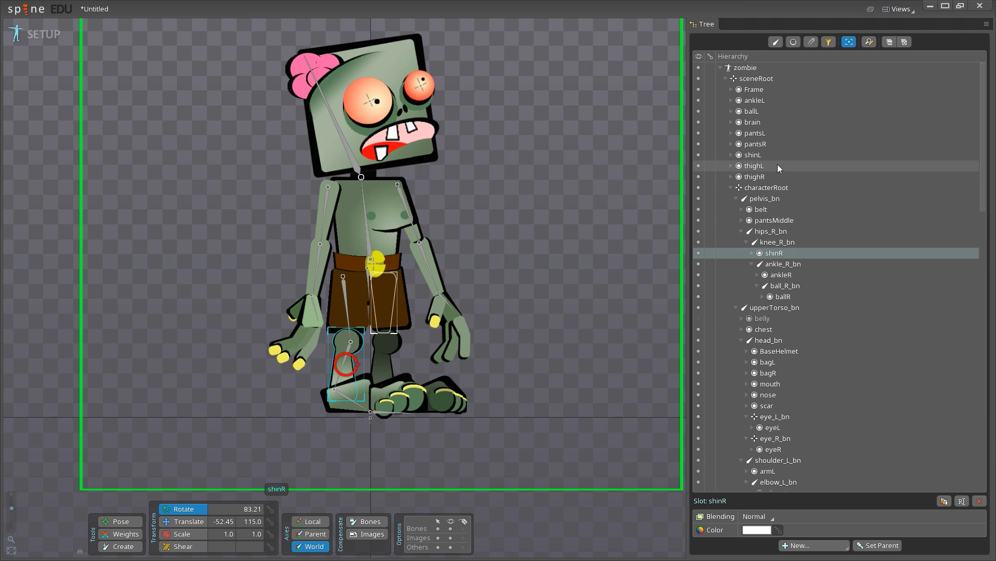
{"action": "left_click_drag", "start_coordinate": [756, 178], "coordinate": [792, 229]}
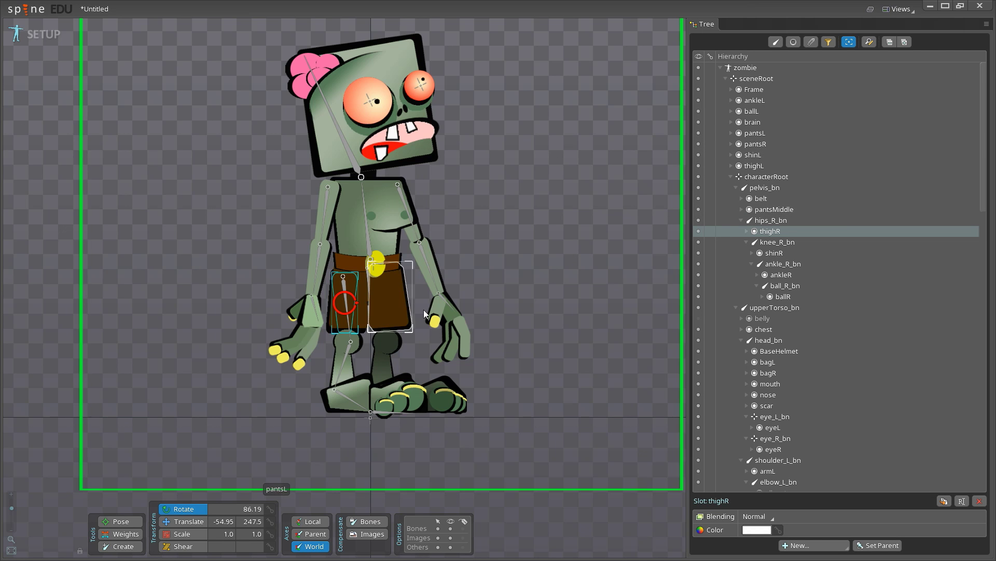
Test the right leg in Animate mode by rotating hips_R_bn, undo the rotation and return to Setup mode.
{"action": "left_click", "coordinate": [43, 34]}
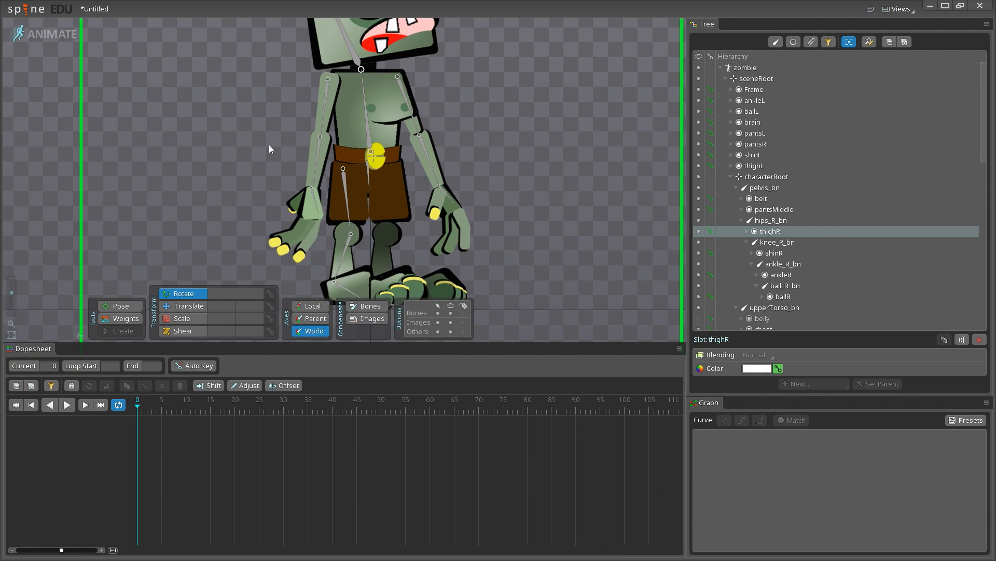
{"action": "left_click", "coordinate": [342, 183]}
{"action": "left_click_drag", "start_coordinate": [501, 134], "coordinate": [399, 74]}
{"action": "key", "text": "ctrl+z"}
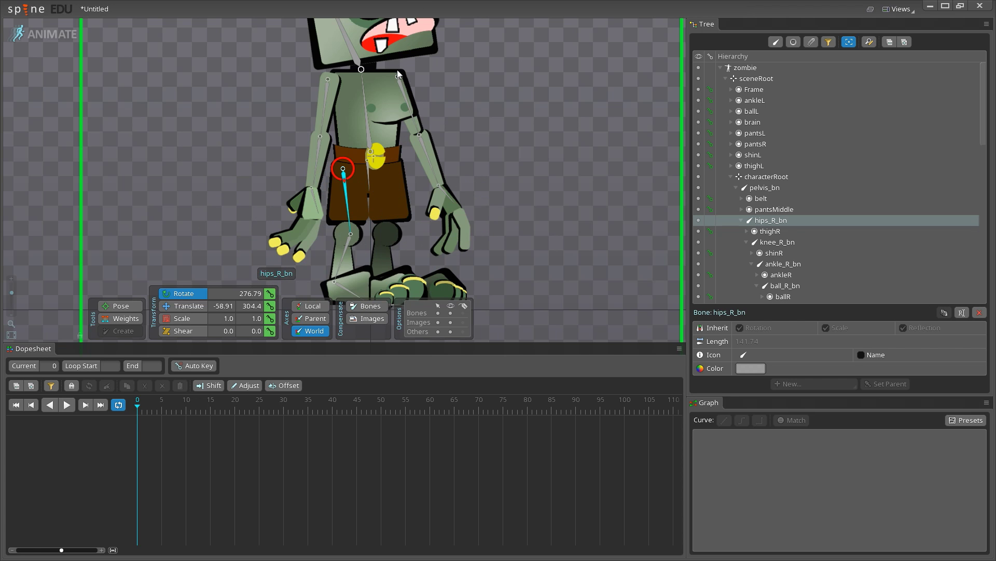
{"action": "left_click", "coordinate": [36, 37]}
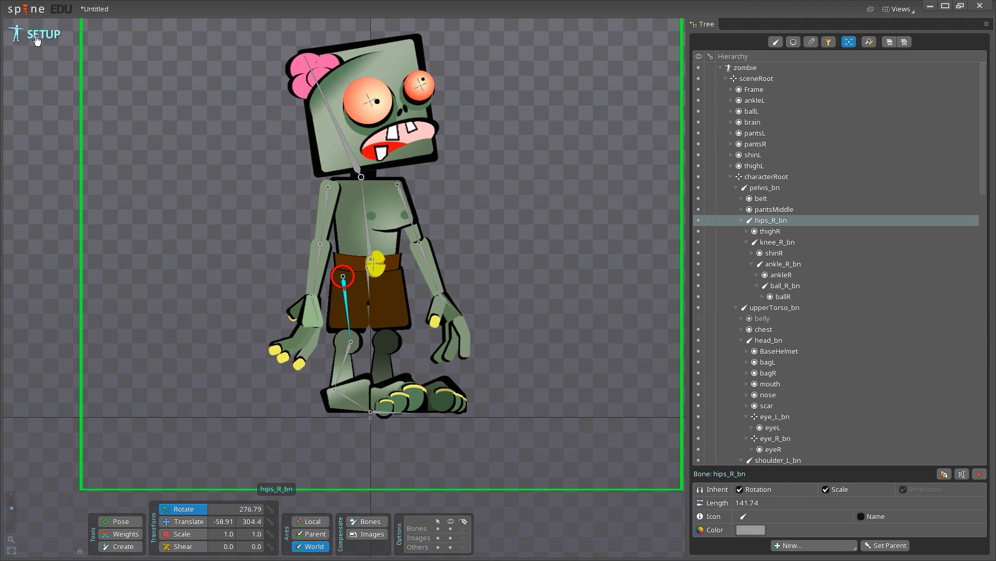
Draw a child bone of hips_R_bn about 114 long down the right pants leg, named pants_R_bn, and parent the pantsR slot to it.
{"action": "left_click", "coordinate": [765, 222], "text": "ctrl"}
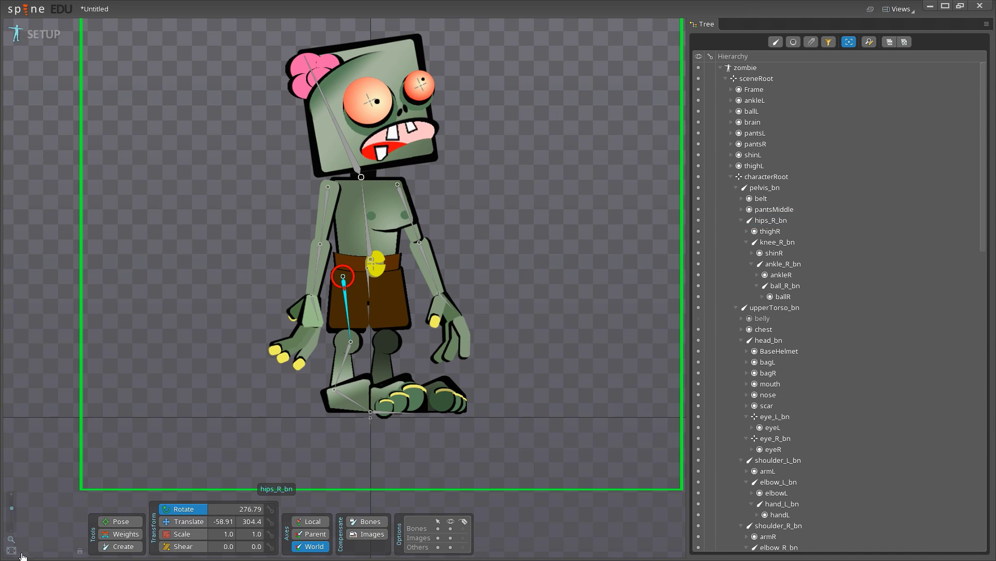
{"action": "left_click", "coordinate": [130, 548]}
{"action": "left_click_drag", "start_coordinate": [349, 277], "coordinate": [361, 326]}
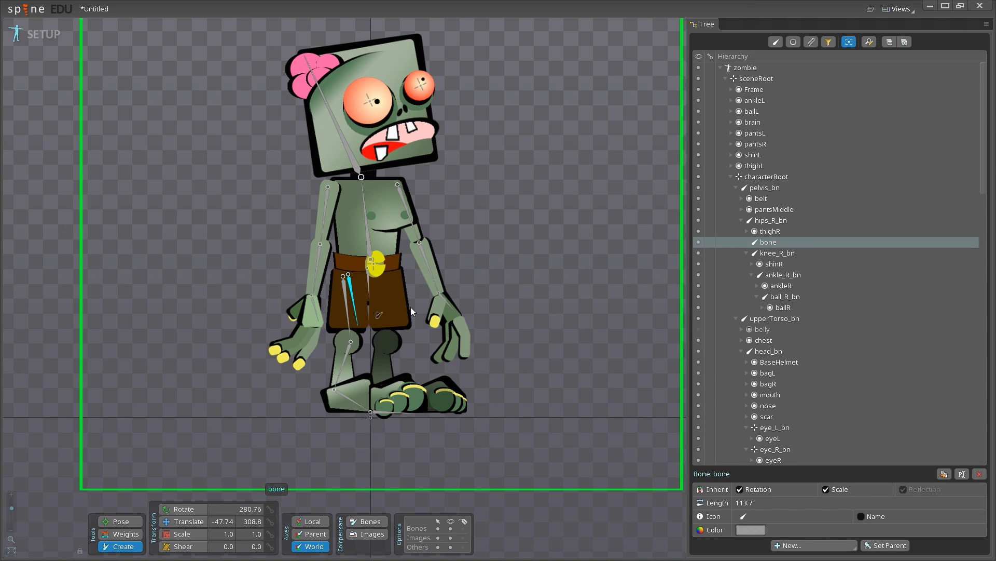
{"action": "double_click", "coordinate": [780, 243]}
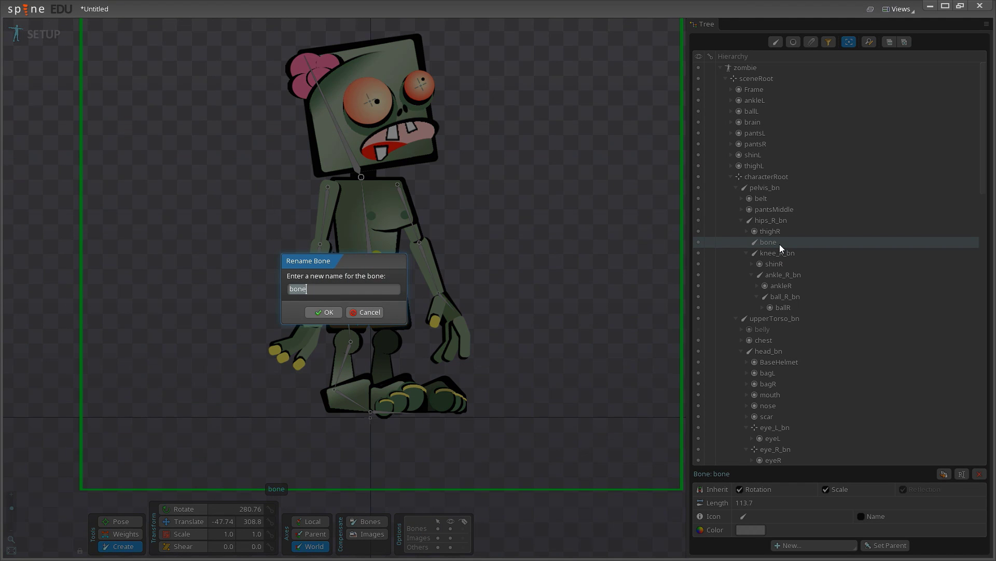
{"action": "type", "text": "pants_R_bn"}
{"action": "key", "text": "Return"}
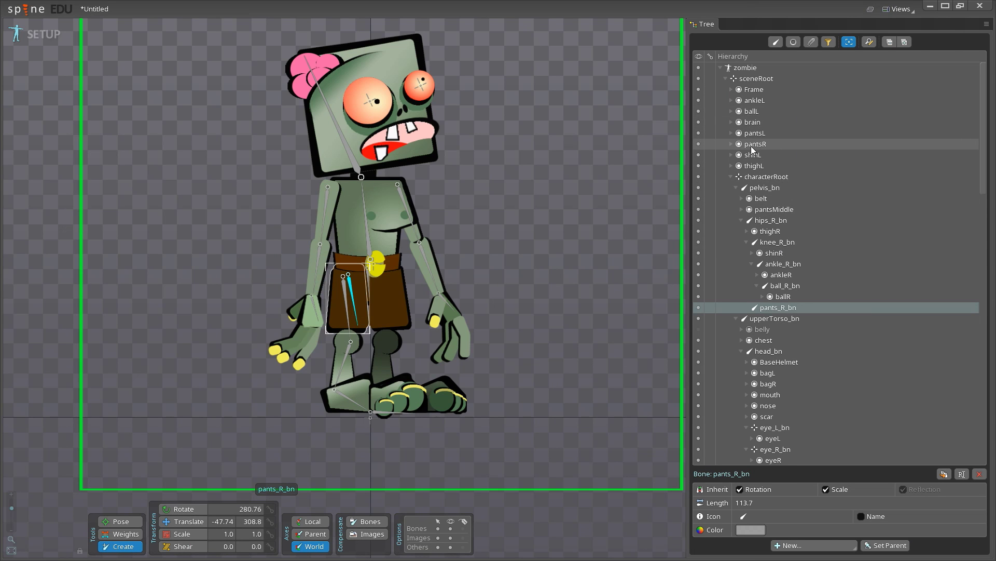
{"action": "left_click_drag", "start_coordinate": [752, 145], "coordinate": [778, 307]}
Test-rotate hips_R_bn and pants_R_bn in Animate mode to check the pants leg, and return to Setup mode with the pose restored.
{"action": "left_click", "coordinate": [38, 35]}
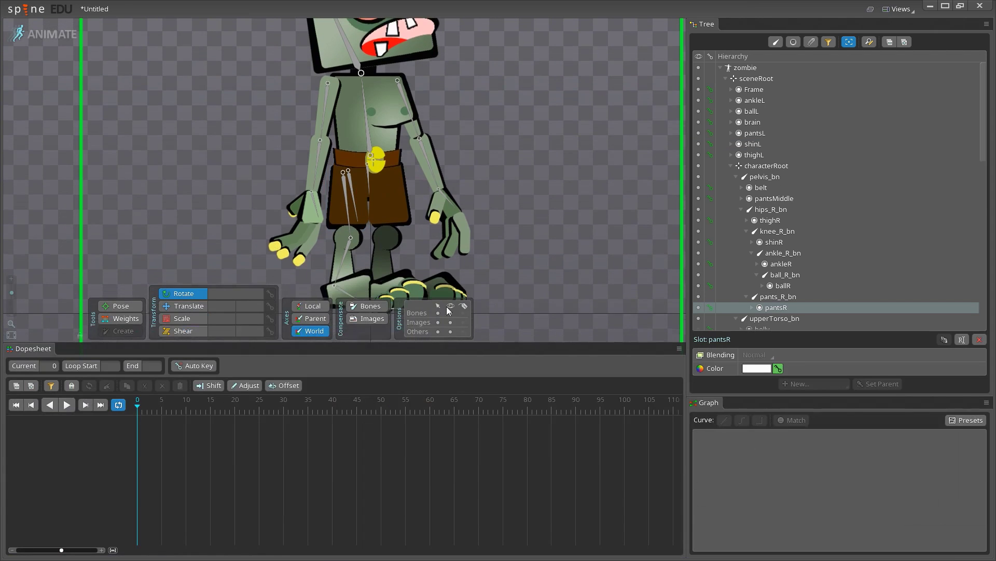
{"action": "left_click", "coordinate": [346, 182]}
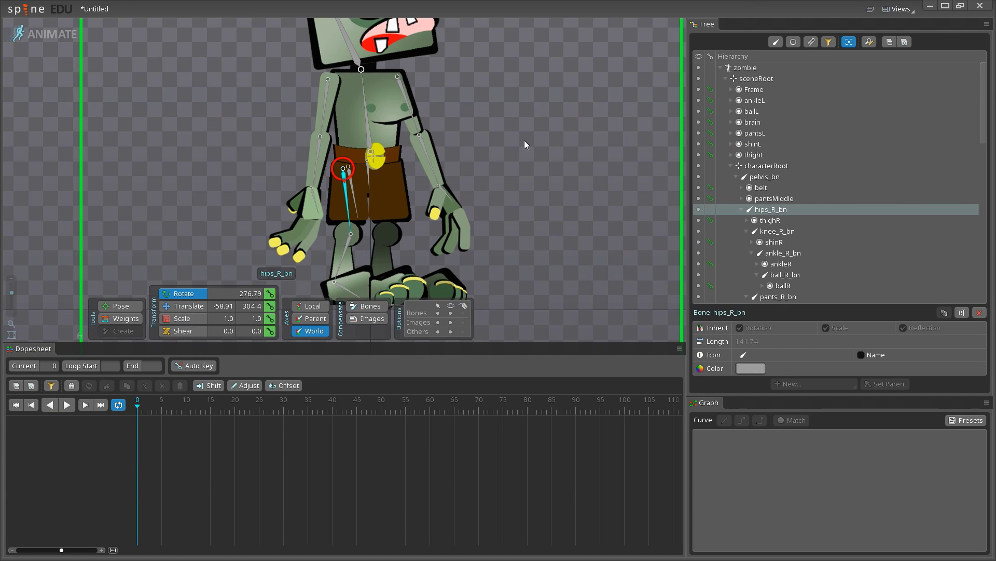
{"action": "left_click_drag", "start_coordinate": [524, 140], "coordinate": [428, 197]}
{"action": "left_click", "coordinate": [345, 192]}
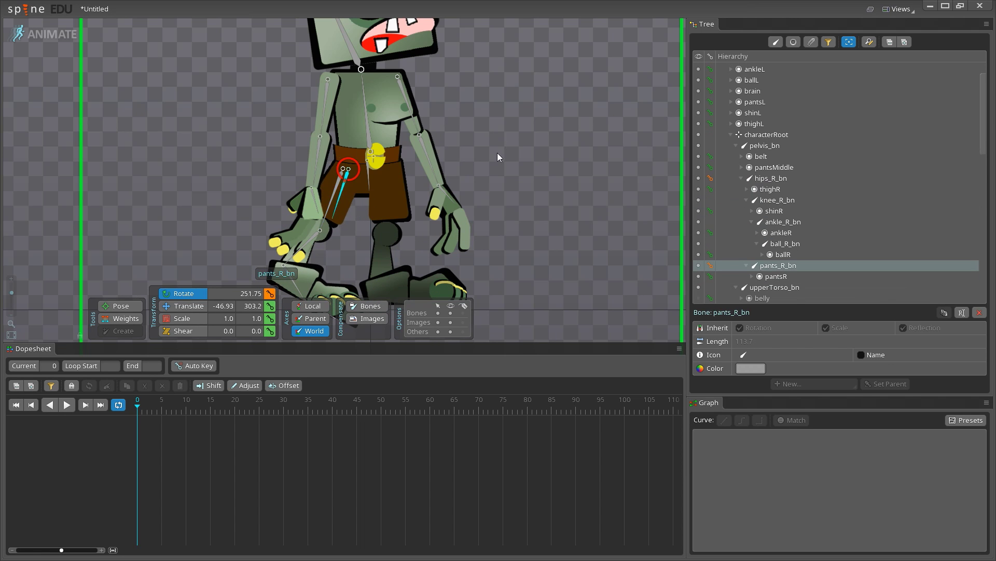
{"action": "left_click_drag", "start_coordinate": [498, 152], "coordinate": [463, 137]}
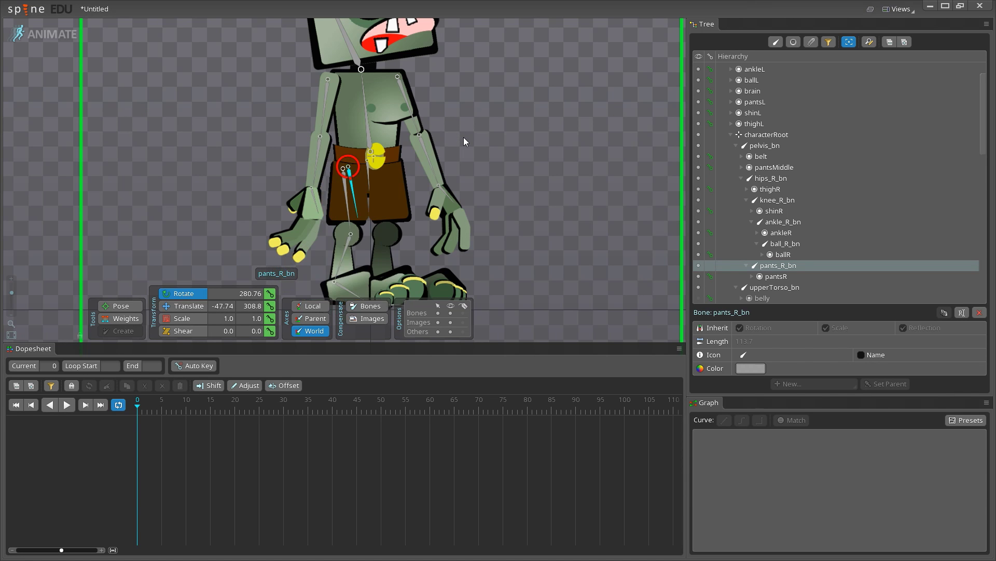
{"action": "left_click", "coordinate": [52, 36]}
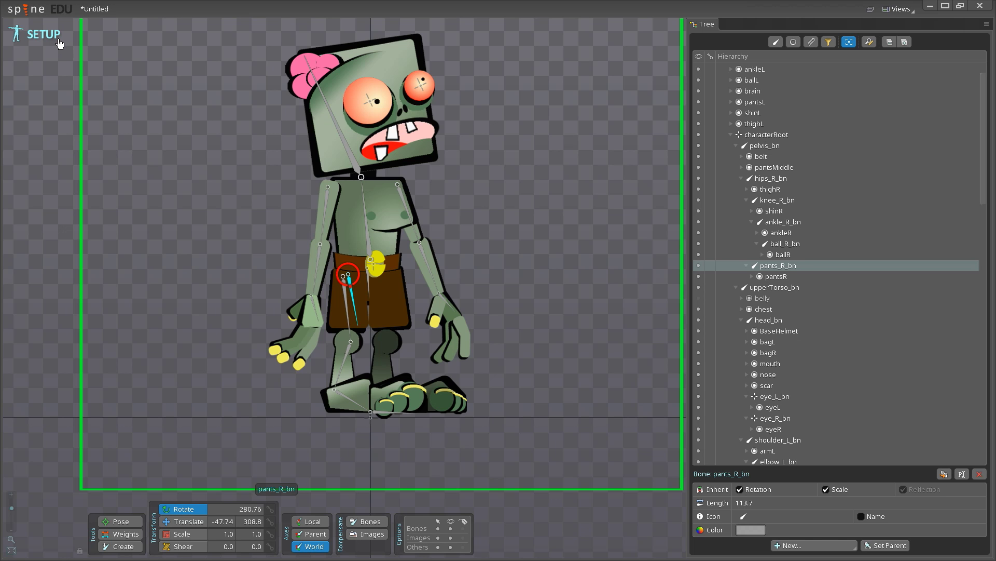
Parent the brain slot to the head_bn bone.
{"action": "left_click", "coordinate": [313, 73]}
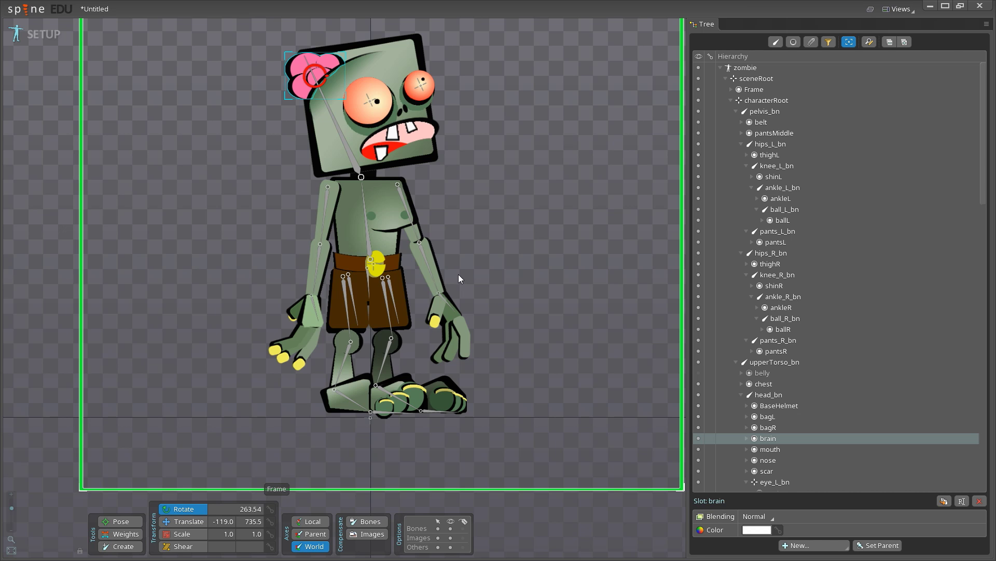
Test the rig in Animate mode by rotating pelvis_bn and characterRoot, undoing each rotation.
{"action": "left_click", "coordinate": [763, 113]}
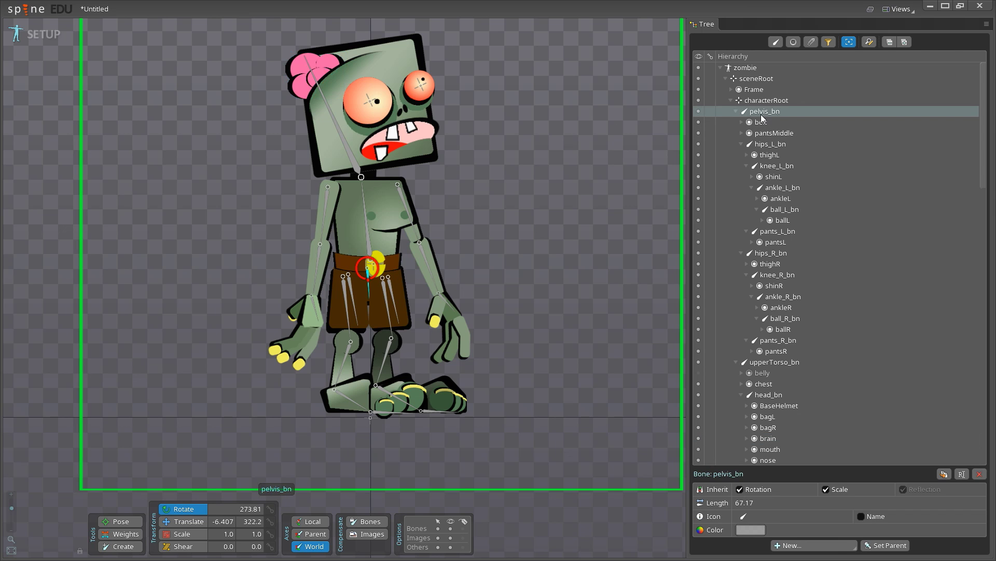
{"action": "left_click", "coordinate": [47, 34]}
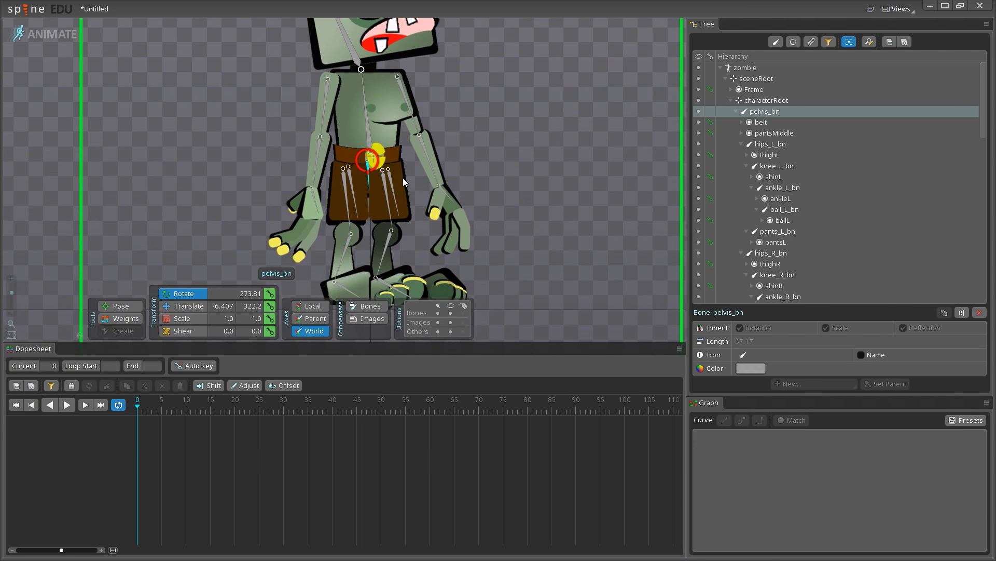
{"action": "scroll", "coordinate": [277, 316], "scroll_direction": "down", "scroll_amount": 2}
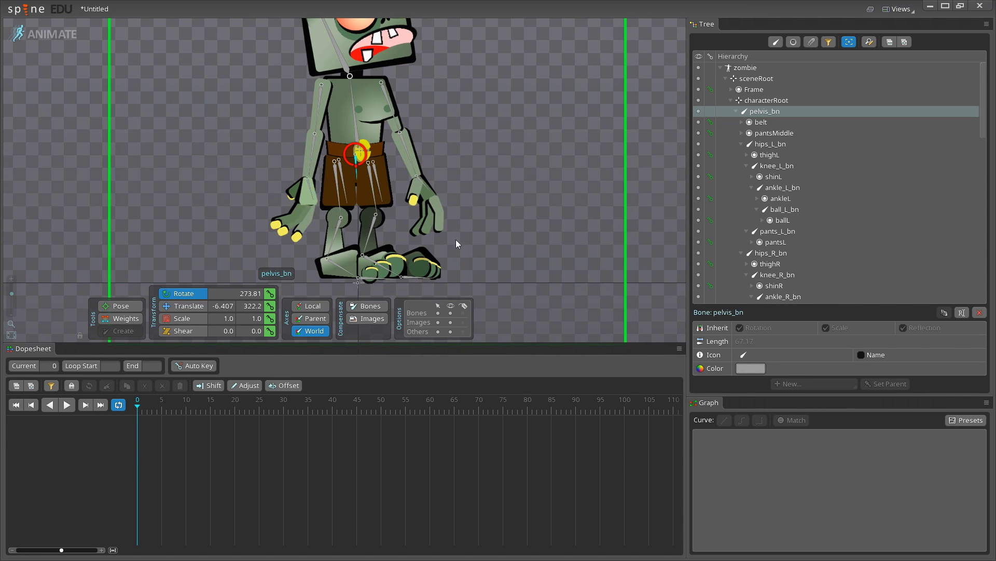
{"action": "left_click_drag", "start_coordinate": [459, 136], "coordinate": [427, 115]}
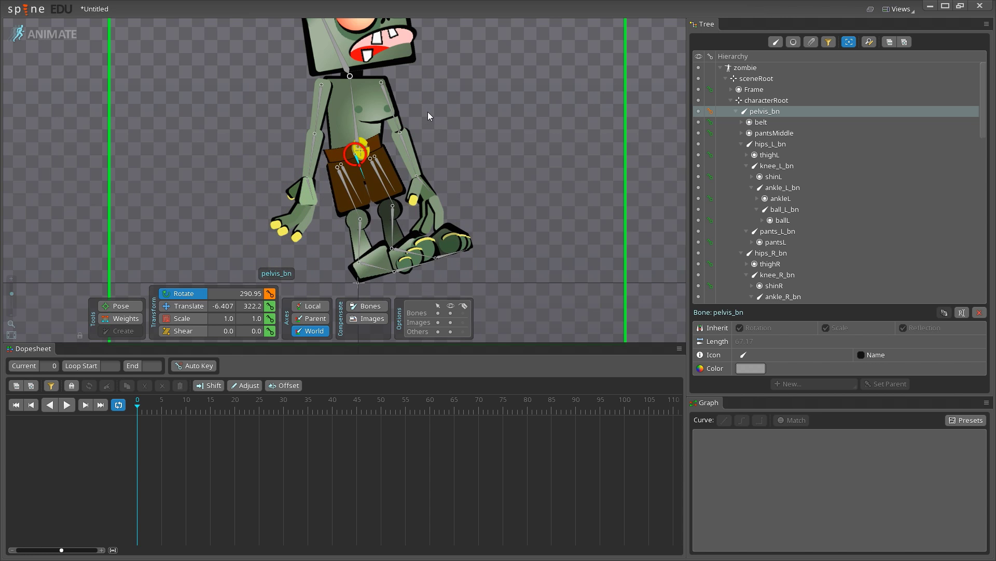
{"action": "key", "text": "ctrl+z"}
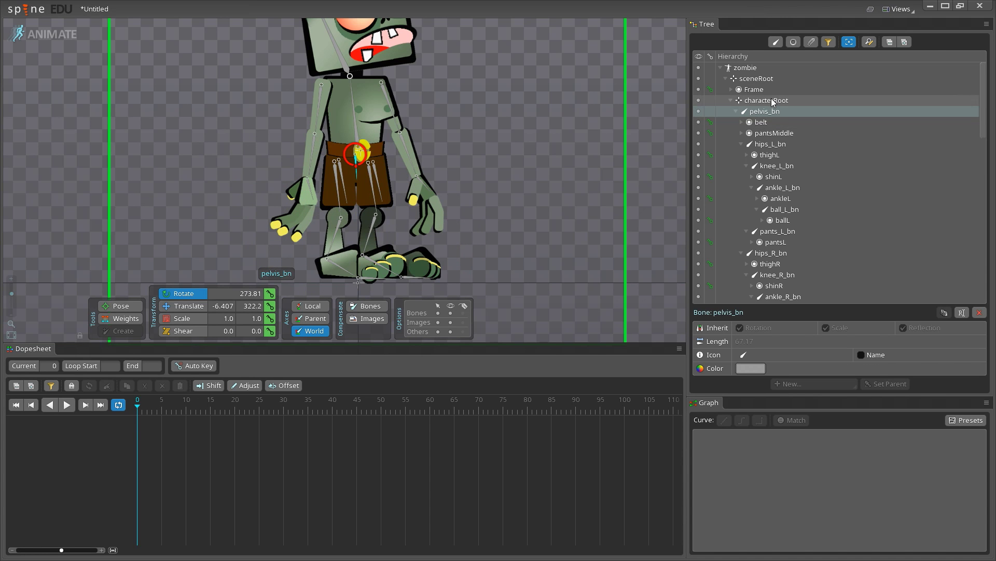
{"action": "left_click", "coordinate": [767, 100]}
{"action": "left_click_drag", "start_coordinate": [520, 116], "coordinate": [430, 97]}
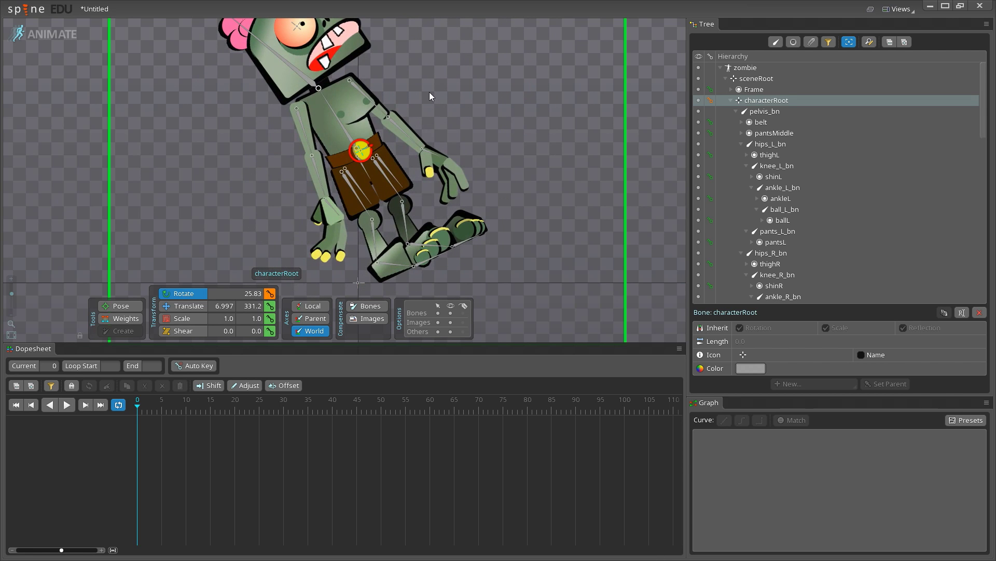
{"action": "key", "text": "ctrl+z"}
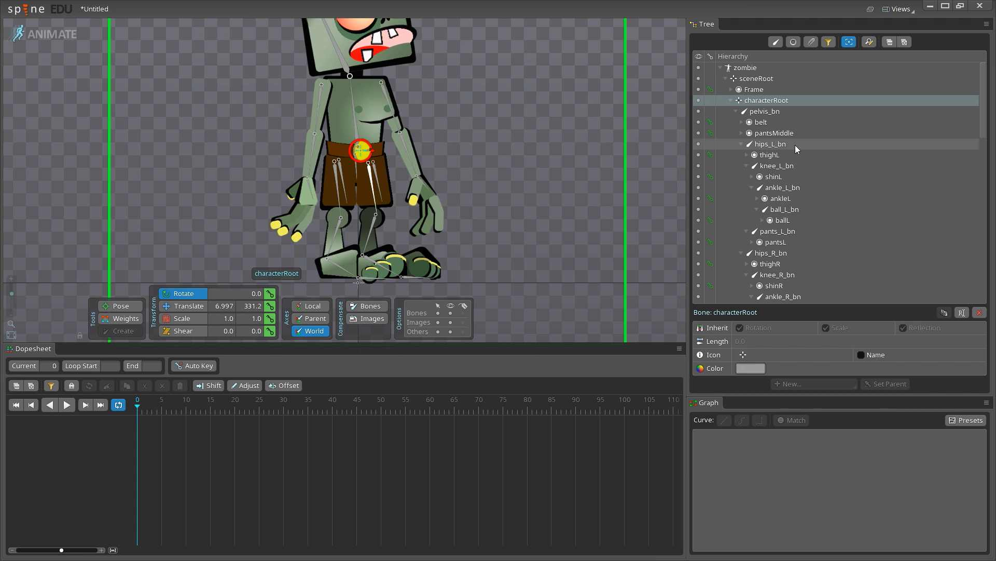
Test-rotate hips_L_bn and knee_L_bn in Animate mode to check the left leg, undoing each rotation.
{"action": "left_click", "coordinate": [770, 145]}
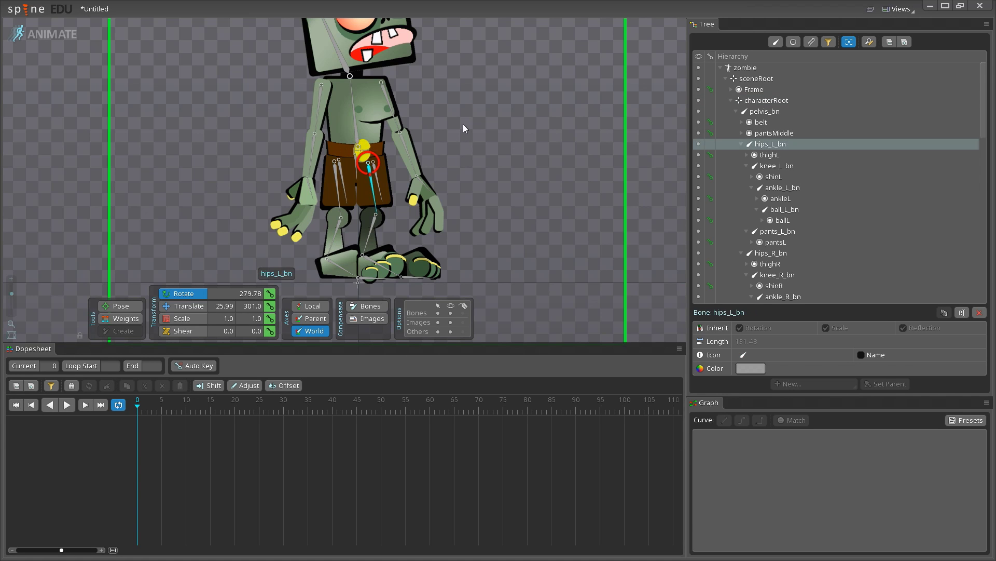
{"action": "left_click_drag", "start_coordinate": [465, 126], "coordinate": [408, 230]}
{"action": "left_click_drag", "start_coordinate": [415, 128], "coordinate": [493, 169]}
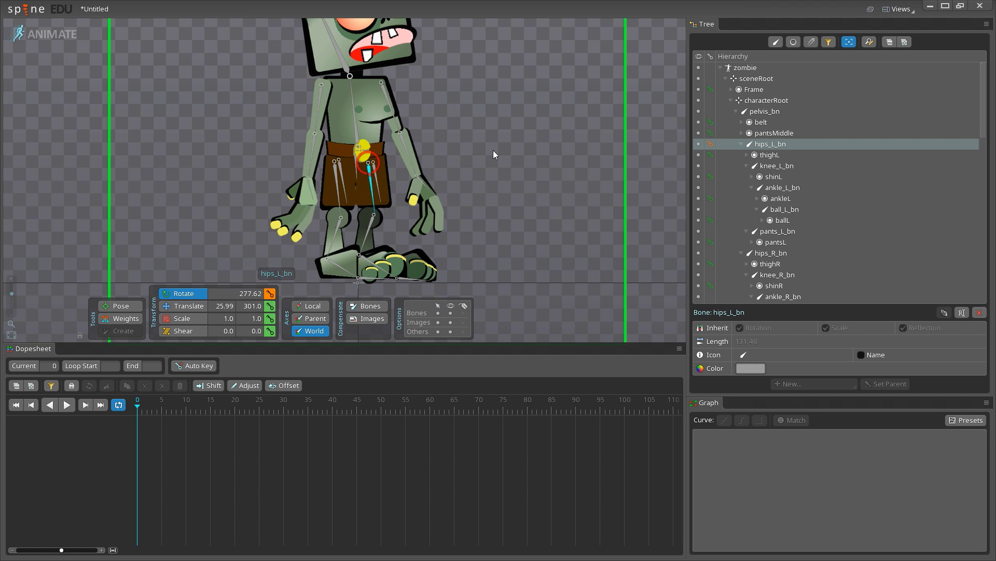
{"action": "key", "text": "ctrl+z"}
{"action": "left_click", "coordinate": [778, 170]}
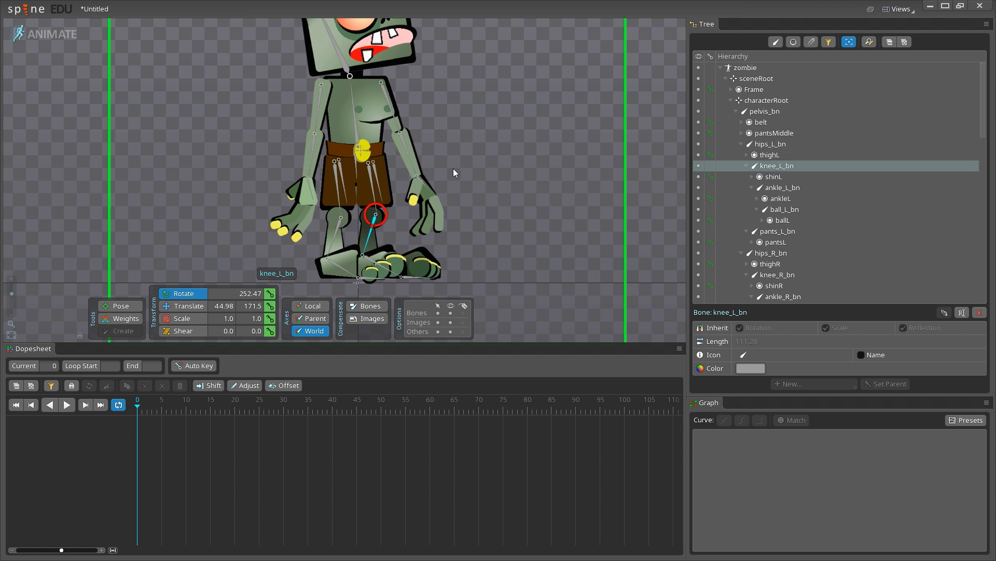
{"action": "left_click_drag", "start_coordinate": [483, 141], "coordinate": [542, 221]}
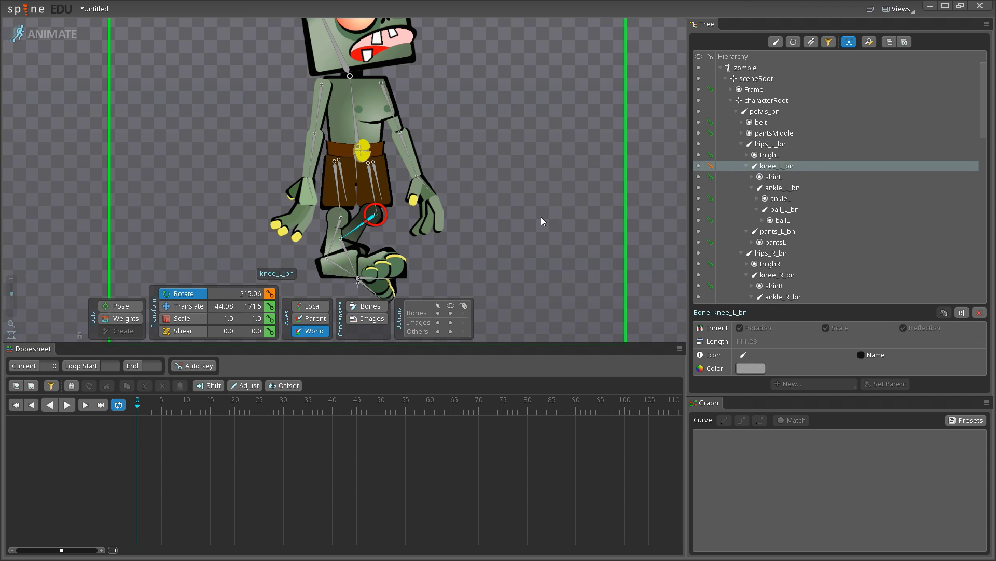
{"action": "key", "text": "ctrl+z"}
Test-rotate ankle_L_bn and ball_L_bn to check the left foot joints, restoring the original pose after each.
{"action": "left_click", "coordinate": [776, 191]}
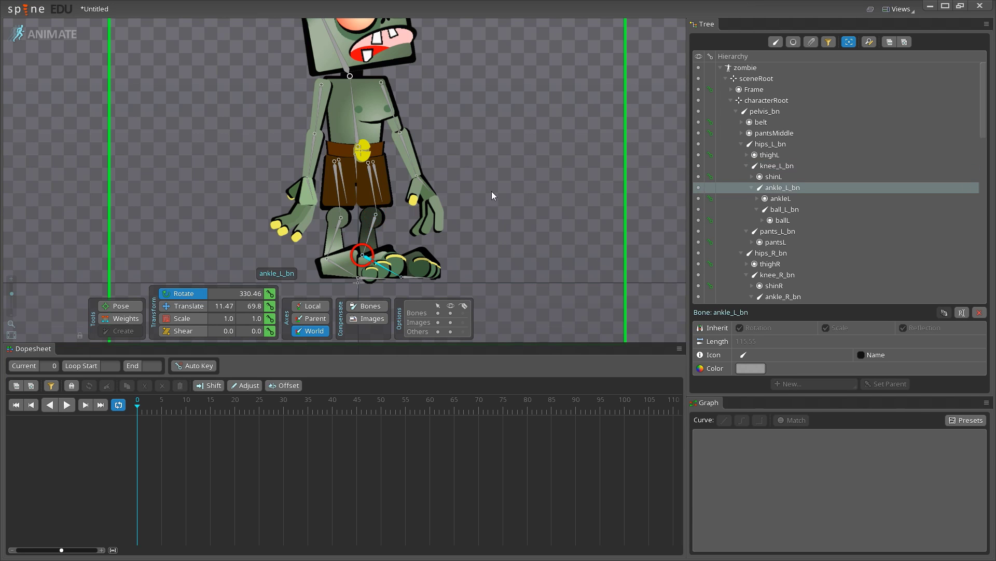
{"action": "left_click_drag", "start_coordinate": [528, 157], "coordinate": [514, 196]}
{"action": "key", "text": "ctrl+z"}
{"action": "left_click", "coordinate": [793, 209]}
{"action": "left_click_drag", "start_coordinate": [551, 155], "coordinate": [561, 129]}
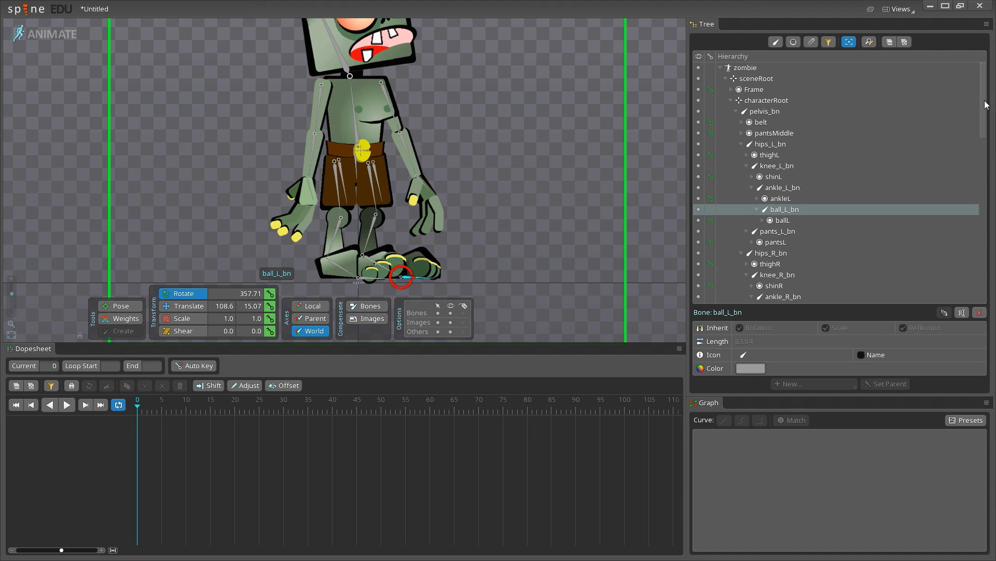
Test-rotate upperTorso_bn and head_bn to check that the upper body and head follow, restoring each rotation.
{"action": "left_click_drag", "start_coordinate": [985, 104], "coordinate": [981, 161]}
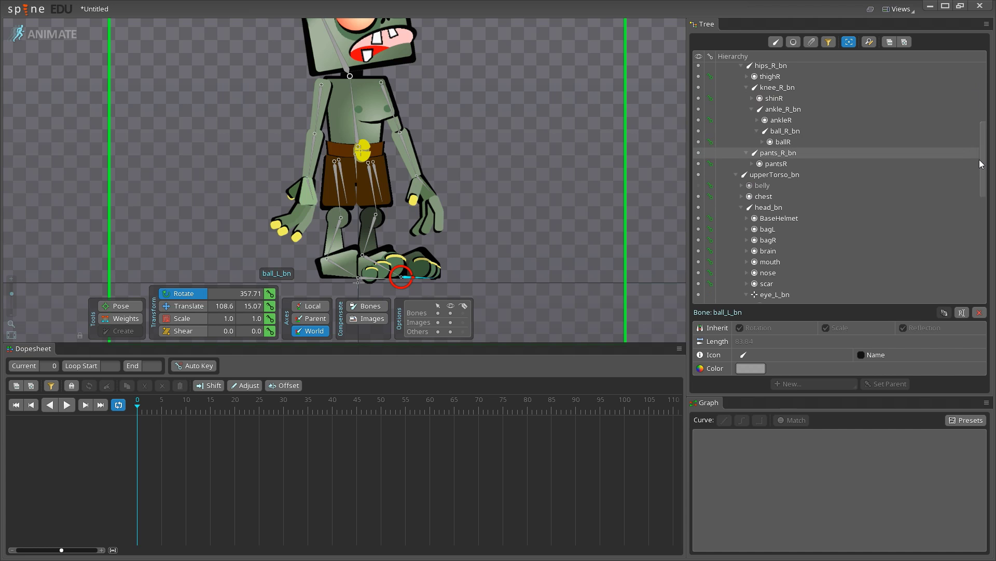
{"action": "left_click", "coordinate": [813, 180]}
{"action": "left_click_drag", "start_coordinate": [474, 127], "coordinate": [474, 101]}
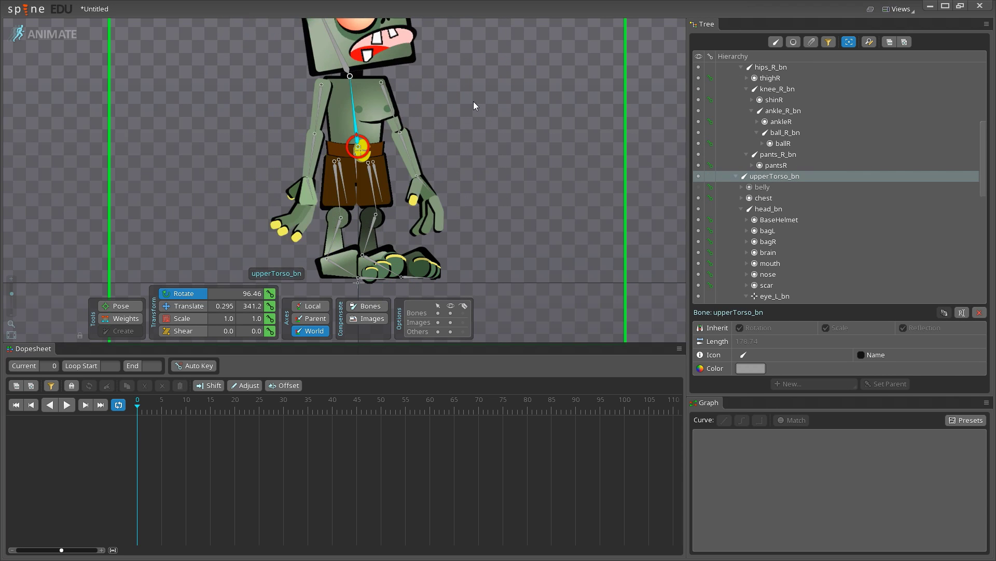
{"action": "scroll", "coordinate": [449, 101], "scroll_direction": "down", "scroll_amount": 3}
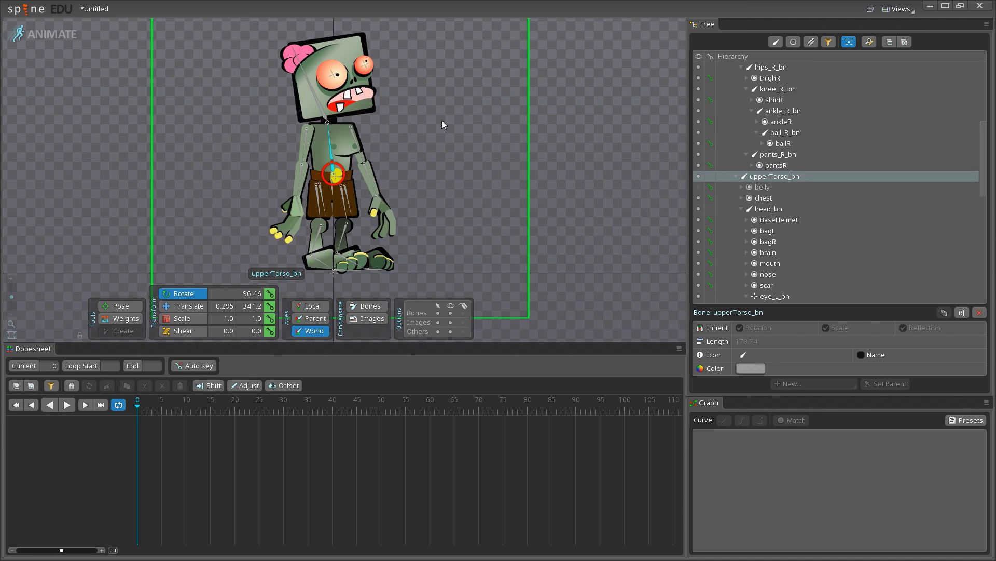
{"action": "mouse_move", "coordinate": [442, 125]}
{"action": "left_mouse_down"}
{"action": "mouse_move", "coordinate": [429, 144]}
{"action": "mouse_move", "coordinate": [456, 134]}
{"action": "left_mouse_up"}
{"action": "key", "text": "ctrl+z"}
{"action": "left_click", "coordinate": [769, 210]}
{"action": "left_click_drag", "start_coordinate": [435, 113], "coordinate": [359, 121]}
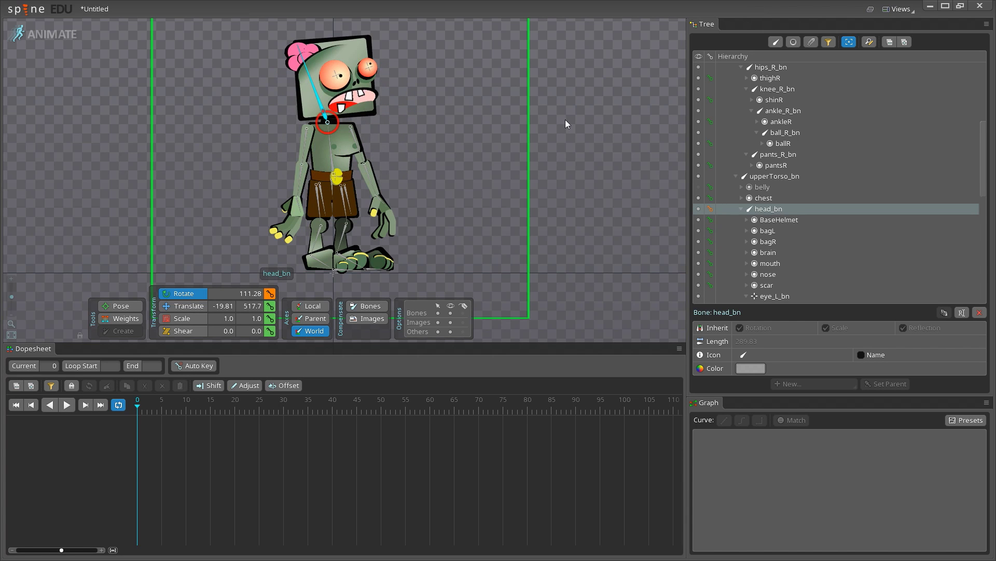
{"action": "left_click_drag", "start_coordinate": [566, 123], "coordinate": [568, 122]}
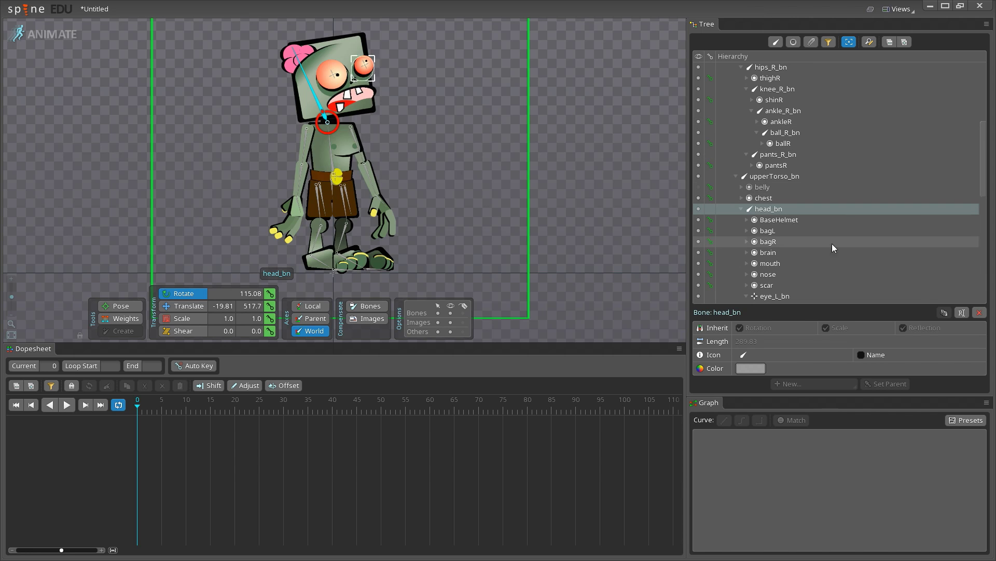
Test-rotate eye_L_bn and restore its pose, switching briefly to Setup mode and back to Animate mode.
{"action": "scroll", "coordinate": [970, 150], "scroll_direction": "down", "scroll_amount": 2}
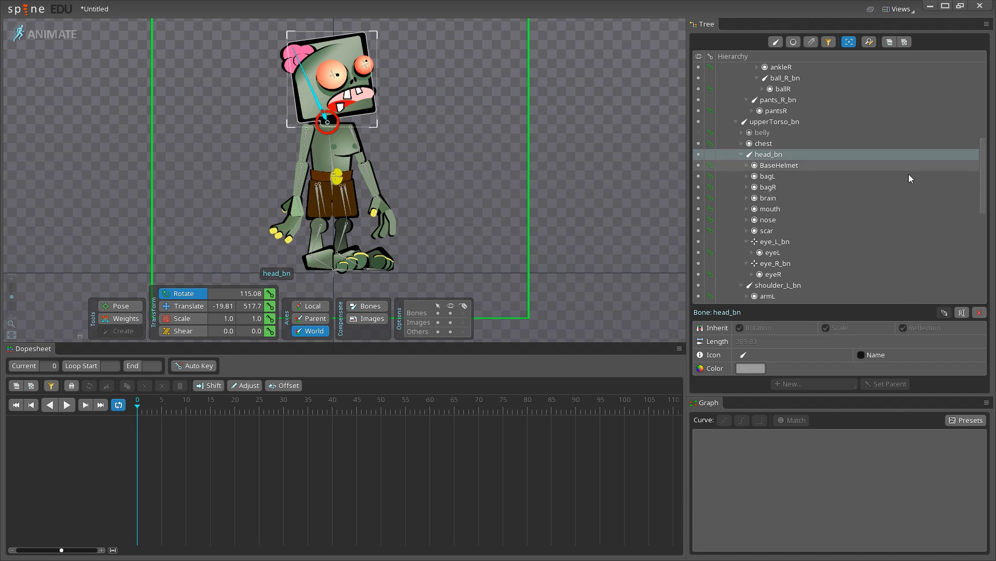
{"action": "left_click", "coordinate": [794, 242]}
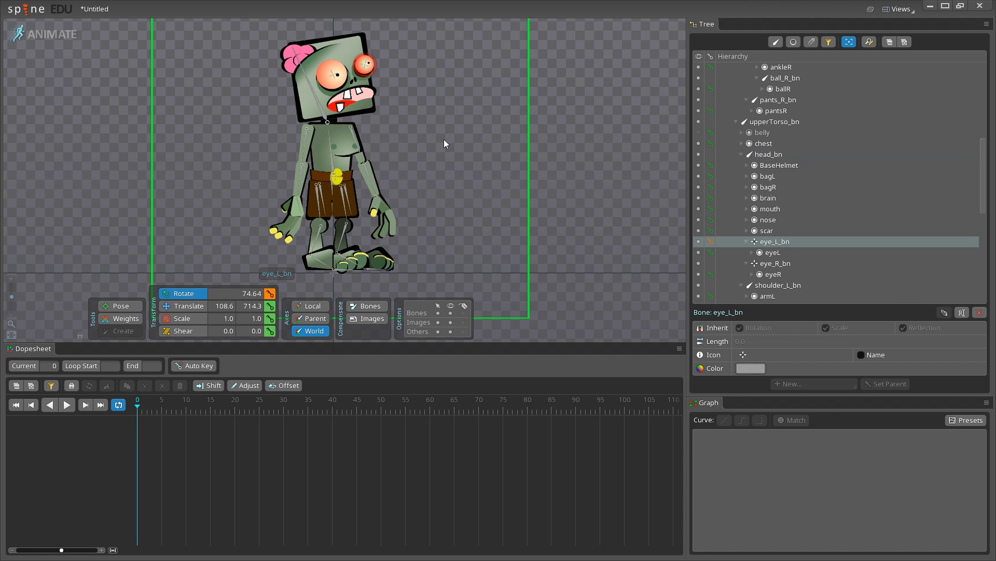
{"action": "left_click_drag", "start_coordinate": [459, 120], "coordinate": [462, 124]}
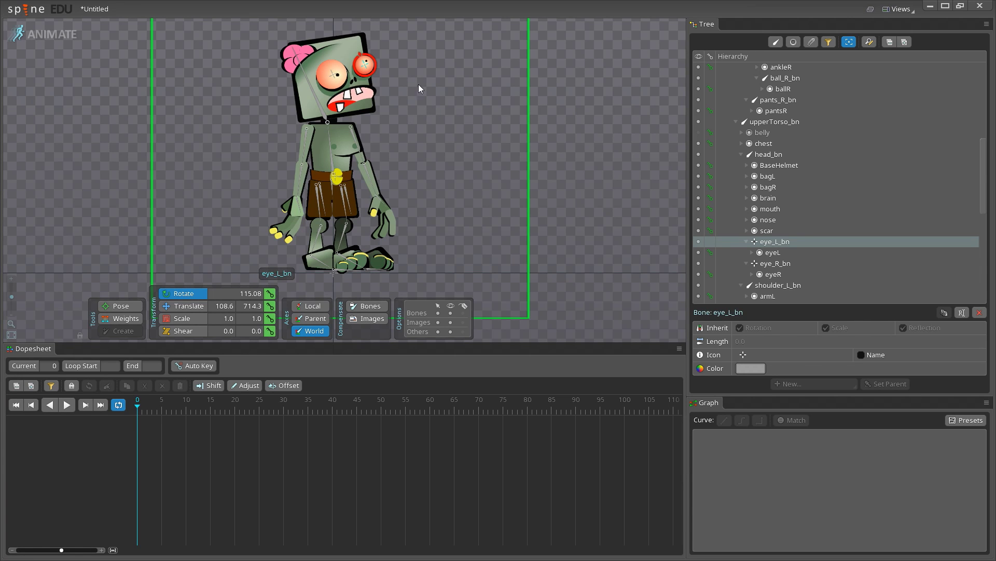
{"action": "left_click_drag", "start_coordinate": [422, 73], "coordinate": [412, 147]}
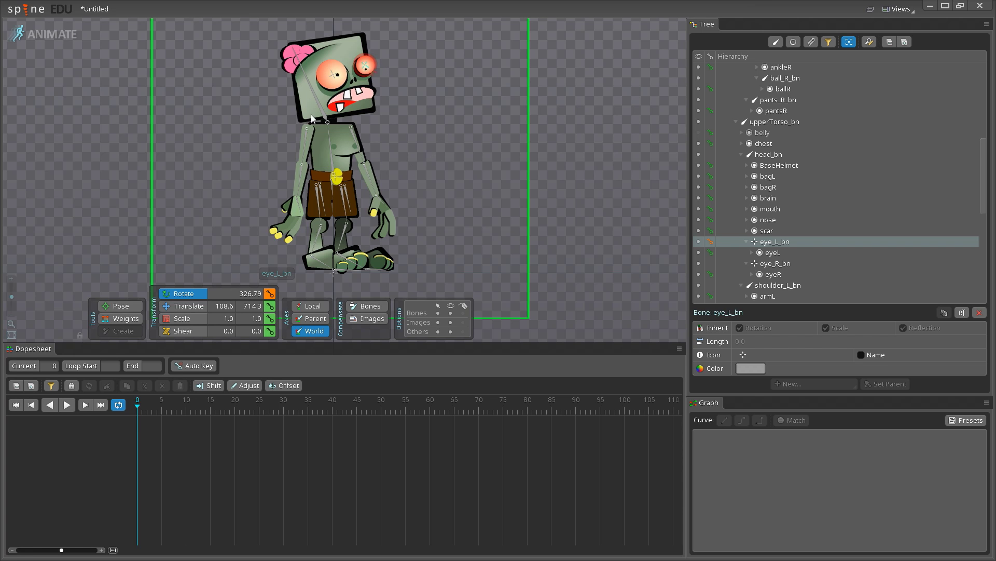
{"action": "left_click_drag", "start_coordinate": [372, 124], "coordinate": [459, 173]}
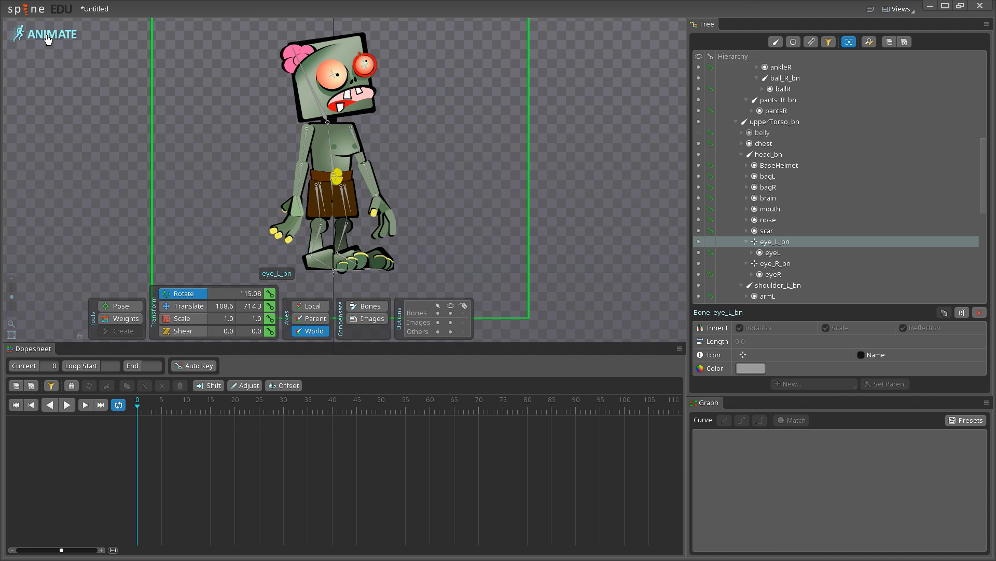
{"action": "left_click", "coordinate": [47, 39]}
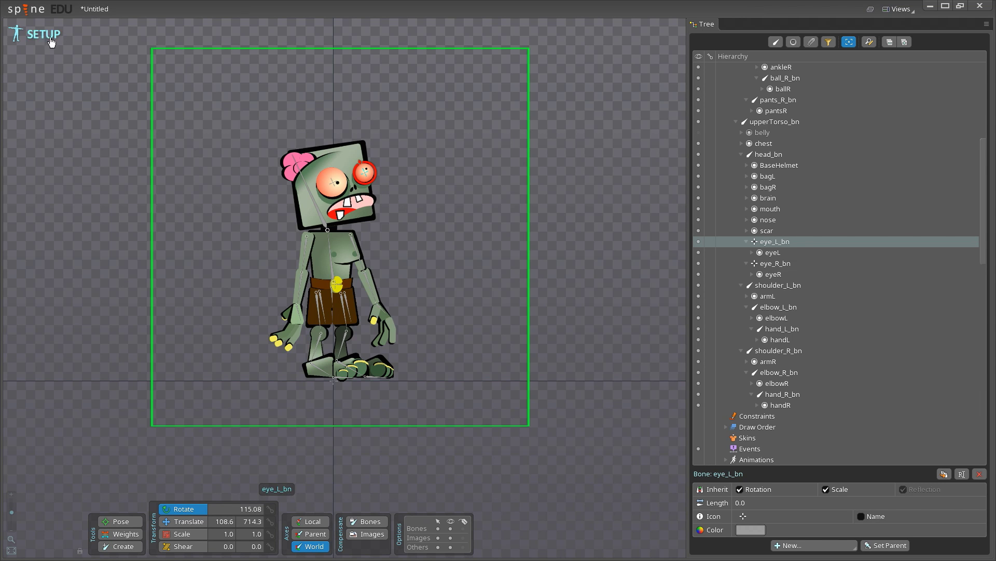
{"action": "left_click", "coordinate": [37, 40]}
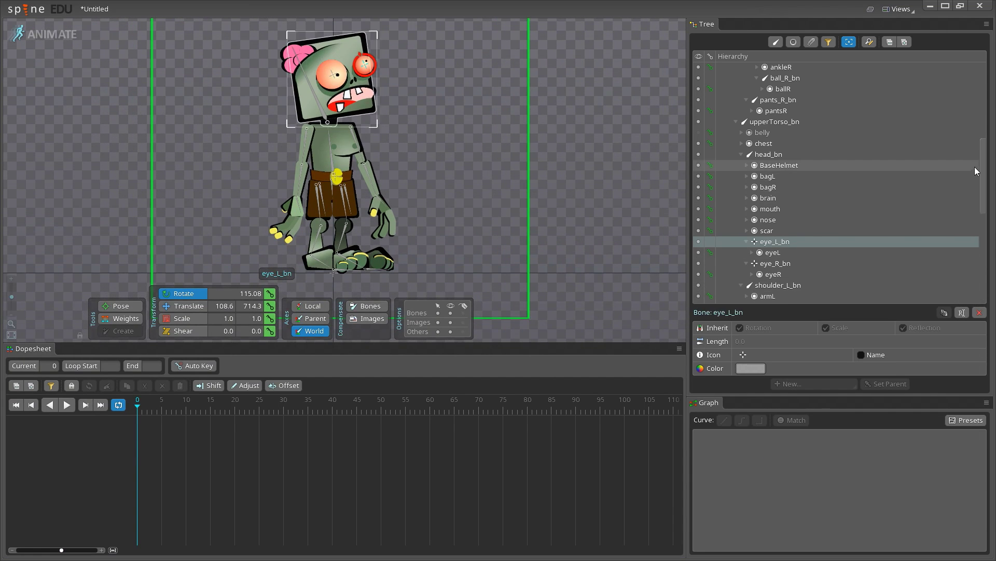
Test the left arm by rotating shoulder_L_bn, undoing the first tries and leaving it swung outward at about 306°.
{"action": "scroll", "coordinate": [983, 159], "scroll_direction": "down", "scroll_amount": 4}
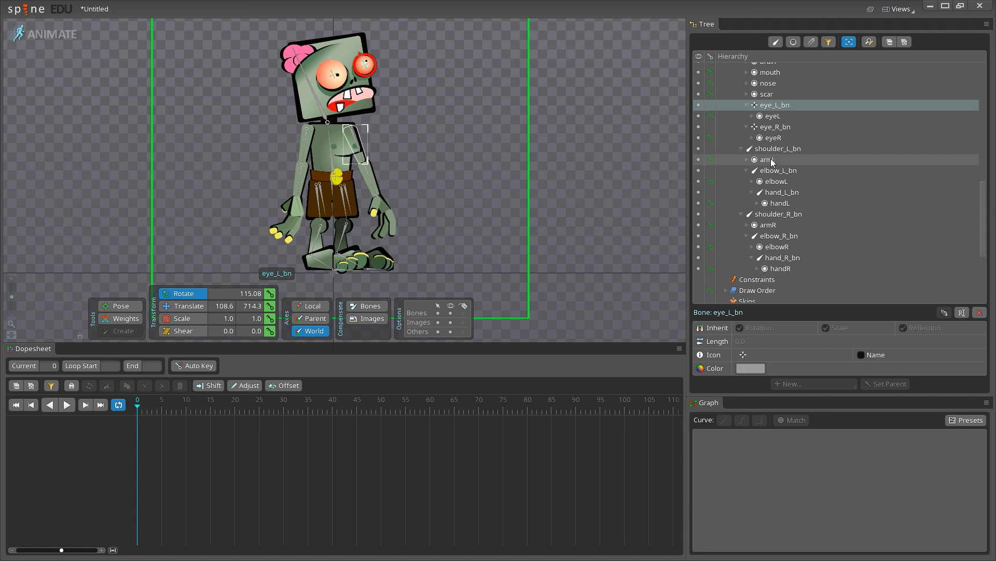
{"action": "left_click", "coordinate": [767, 150]}
{"action": "left_click_drag", "start_coordinate": [428, 116], "coordinate": [461, 86]}
{"action": "key", "text": "ctrl+z"}
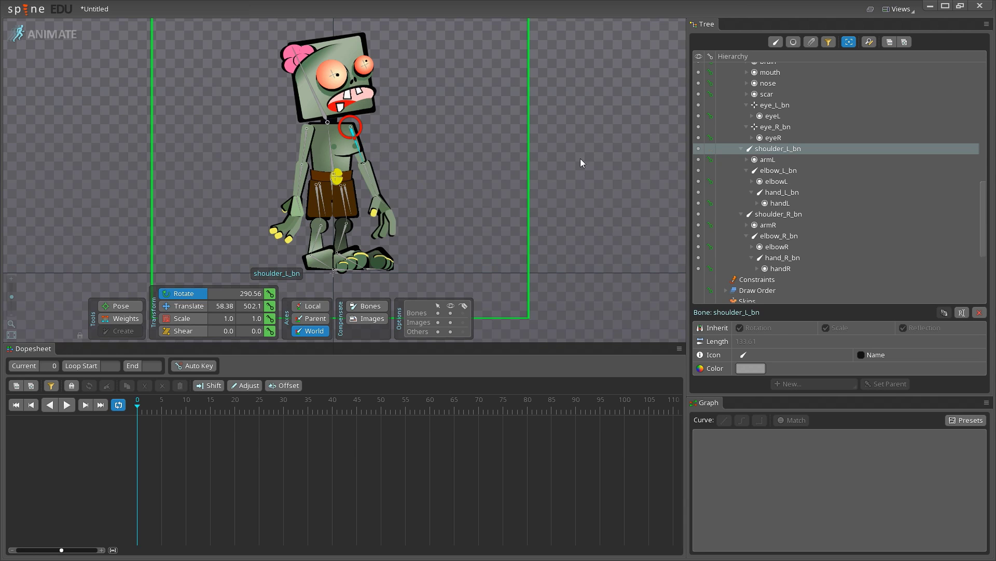
{"action": "left_click", "coordinate": [778, 173]}
{"action": "left_click_drag", "start_coordinate": [431, 111], "coordinate": [450, 85]}
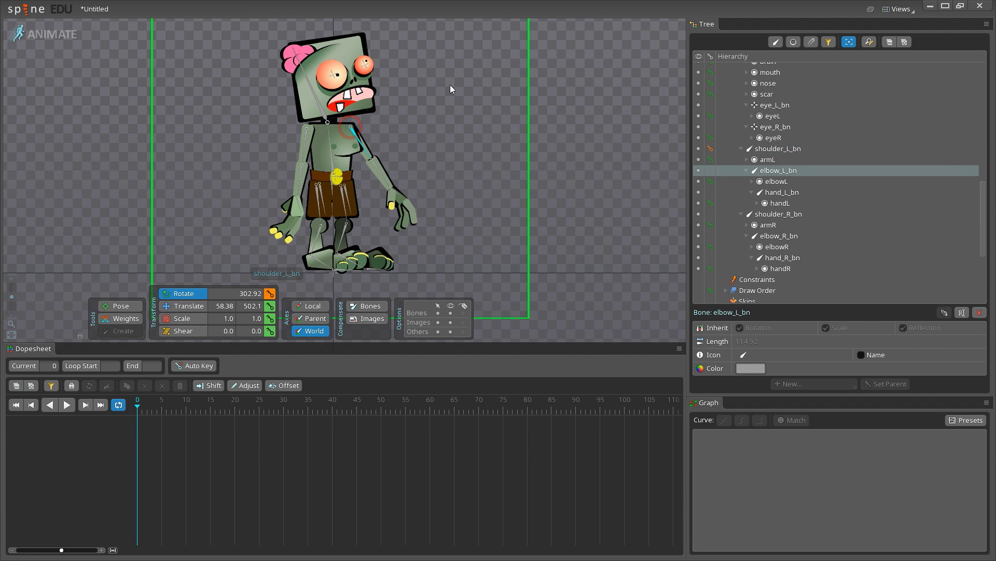
{"action": "key", "text": "ctrl+z"}
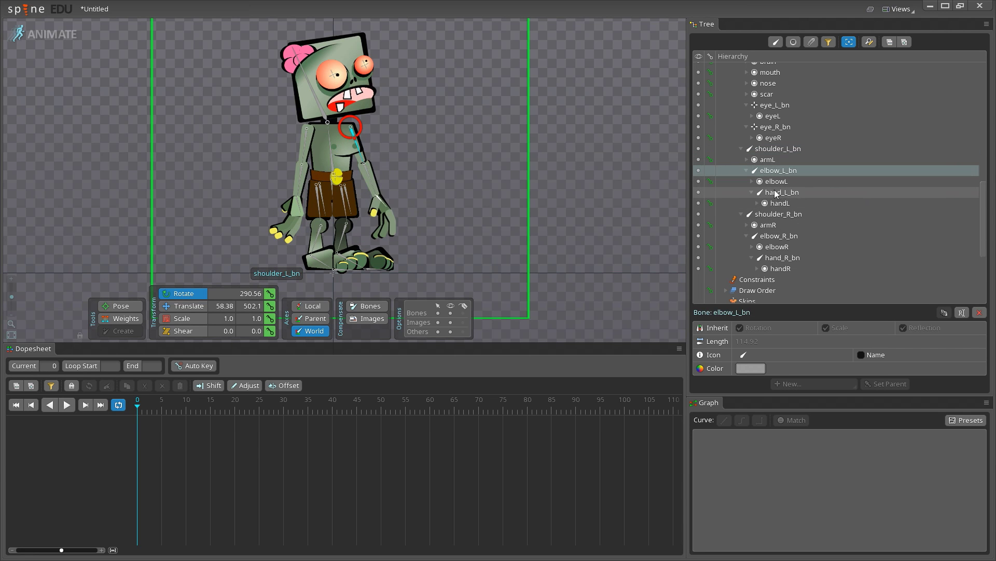
{"action": "left_click", "coordinate": [779, 171], "text": "ctrl"}
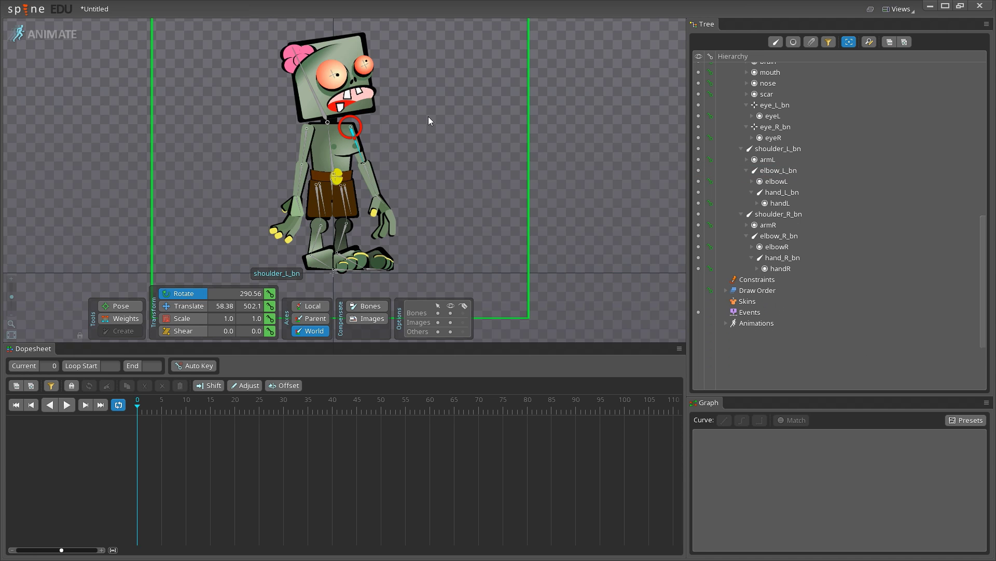
{"action": "left_click_drag", "start_coordinate": [428, 119], "coordinate": [423, 94]}
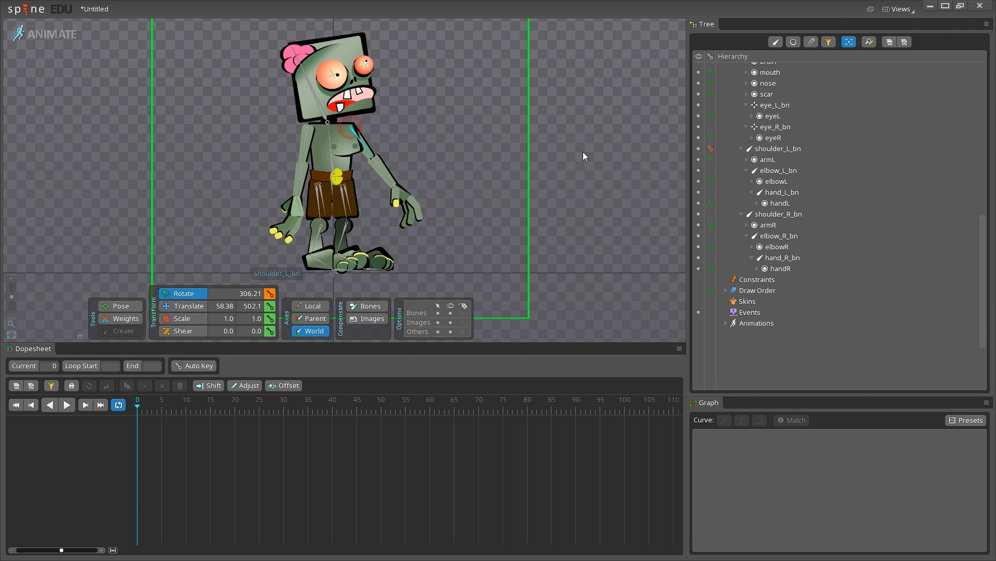
Test-rotate elbow_L_bn and hand_L_bn to check the forearm and hand, undoing each rotation.
{"action": "left_click", "coordinate": [771, 172]}
{"action": "left_click_drag", "start_coordinate": [439, 161], "coordinate": [439, 189]}
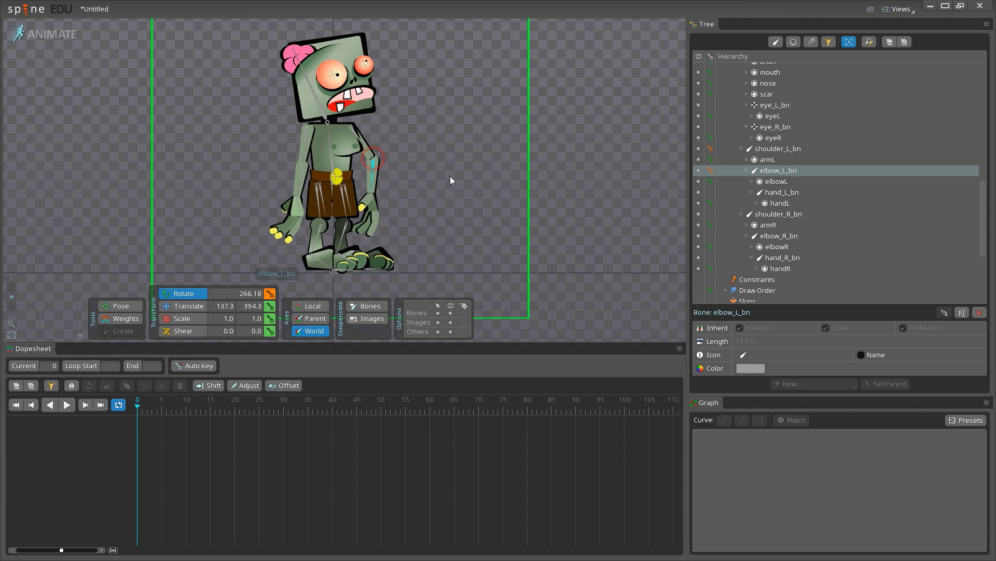
{"action": "key", "text": "ctrl+z"}
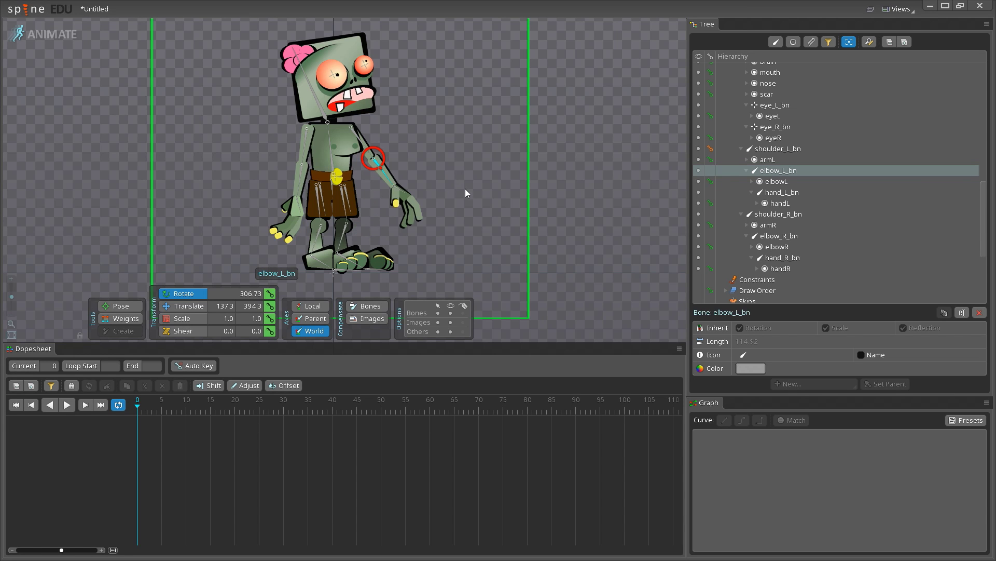
{"action": "left_click", "coordinate": [782, 193]}
{"action": "left_click_drag", "start_coordinate": [493, 186], "coordinate": [494, 124]}
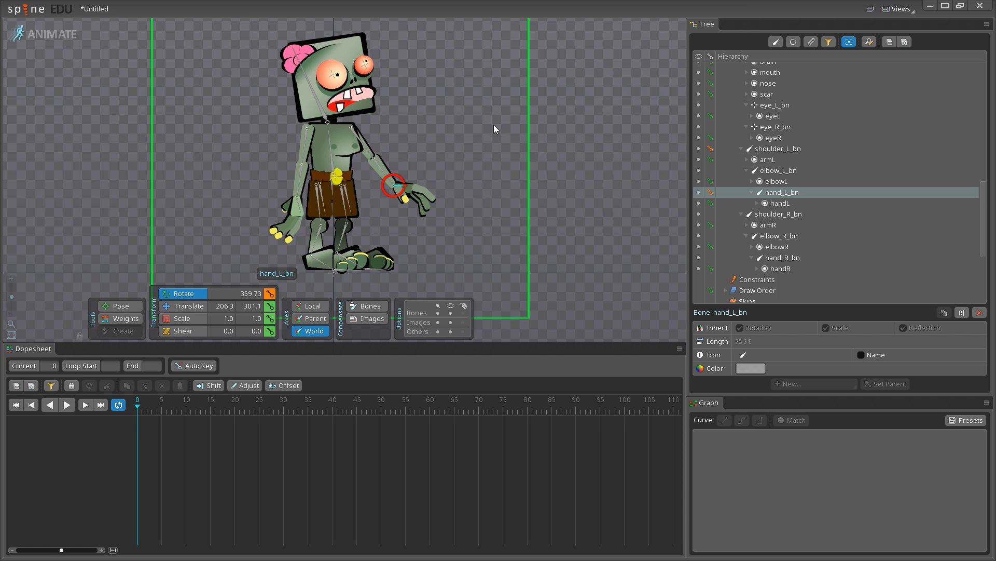
{"action": "key", "text": "ctrl+z"}
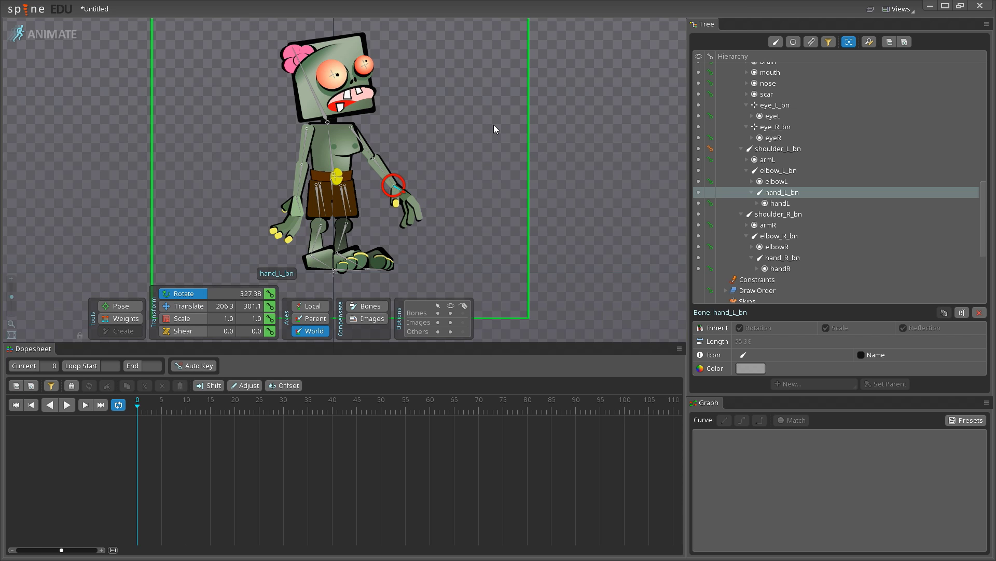
Return to Setup mode and move the BaseHelmet slot up the draw order, directly between bagR and handR.
{"action": "left_click", "coordinate": [69, 36]}
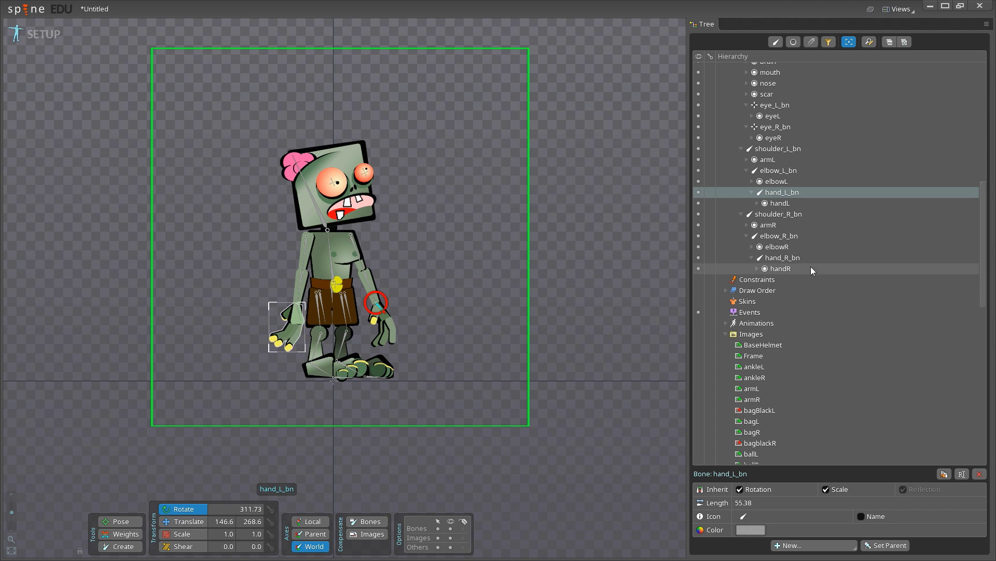
{"action": "left_click", "coordinate": [726, 292]}
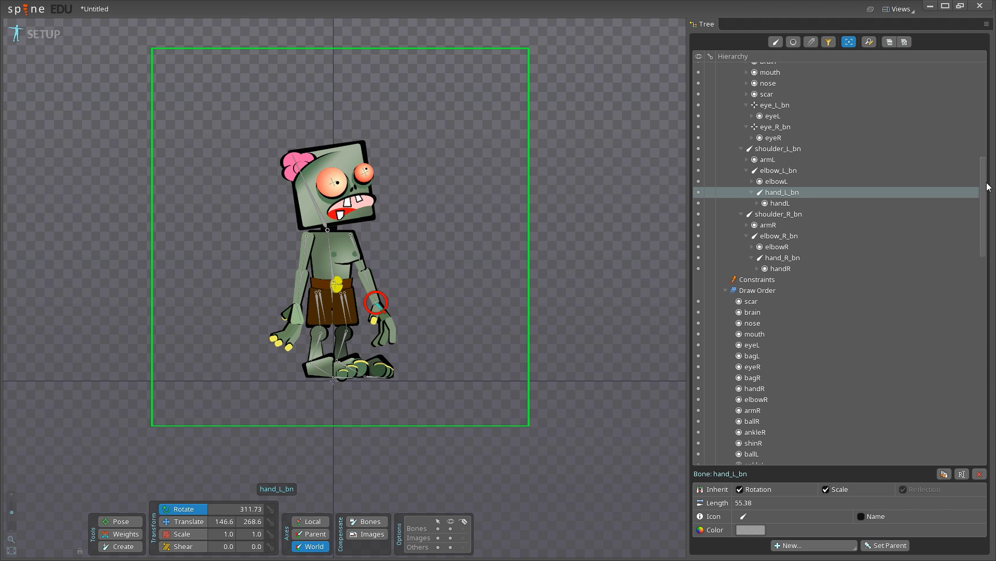
{"action": "left_click_drag", "start_coordinate": [981, 195], "coordinate": [972, 222]}
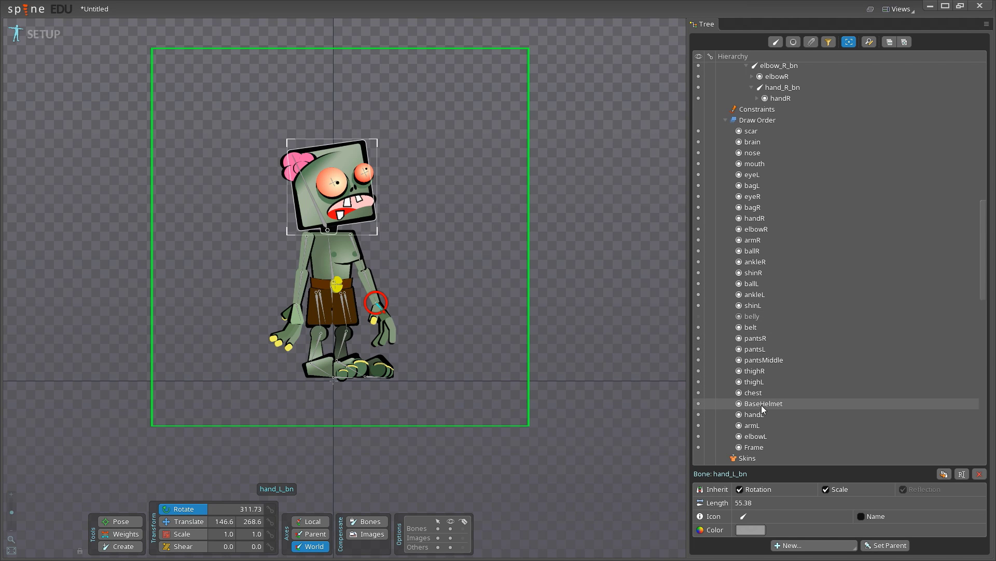
{"action": "mouse_move", "coordinate": [762, 404]}
{"action": "left_mouse_down"}
{"action": "mouse_move", "coordinate": [749, 315]}
{"action": "mouse_move", "coordinate": [751, 150]}
{"action": "mouse_move", "coordinate": [754, 215]}
{"action": "left_mouse_up"}
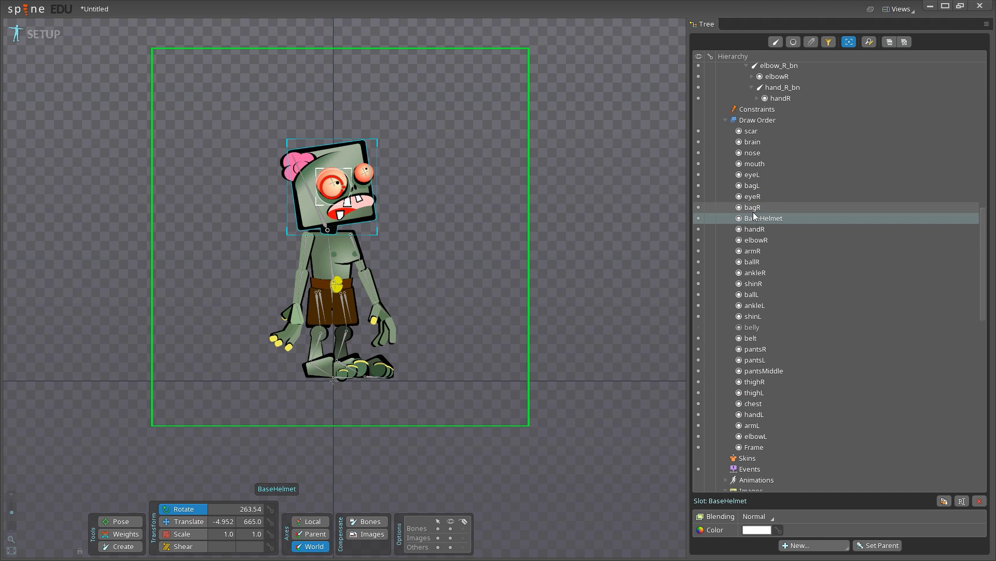
Rotate head_bn in Animate mode to about 86° to test how the head overlaps the body in the new draw order.
{"action": "left_click", "coordinate": [58, 30]}
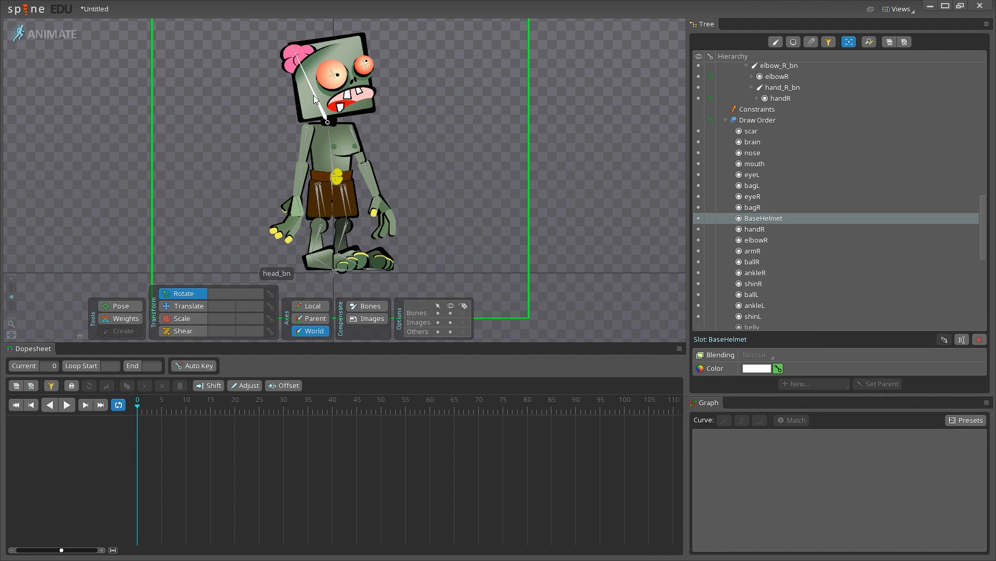
{"action": "left_click", "coordinate": [314, 95]}
{"action": "left_click_drag", "start_coordinate": [399, 100], "coordinate": [390, 161]}
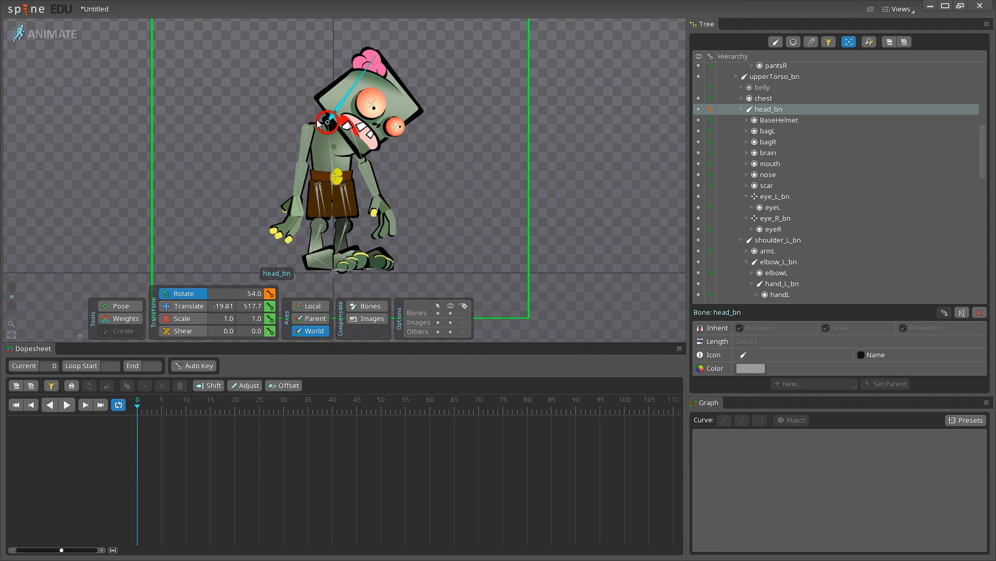
{"action": "left_click_drag", "start_coordinate": [480, 146], "coordinate": [426, 74]}
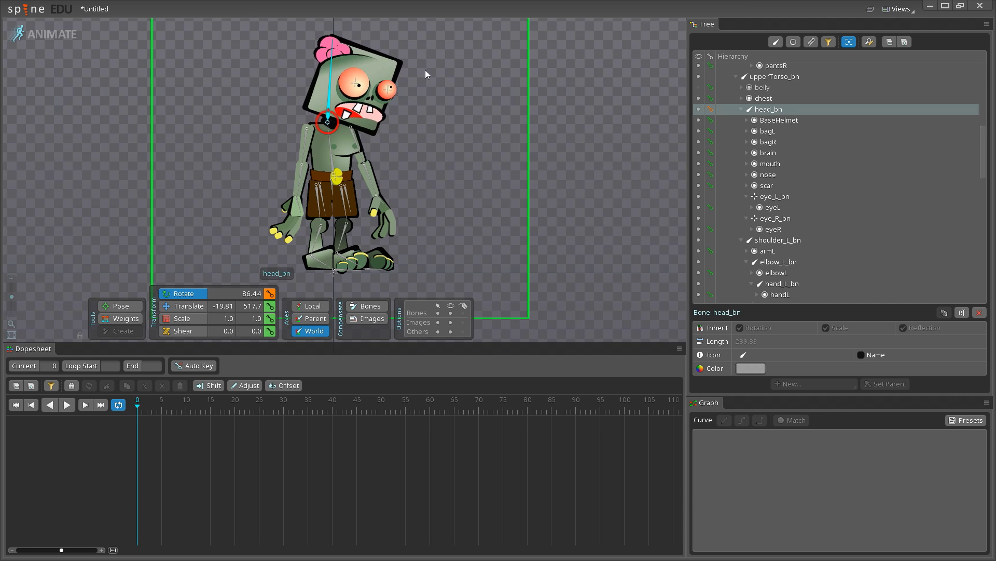
End the head_bn rotation test and switch from Animate back to Setup mode.
{"action": "key", "text": "Escape"}
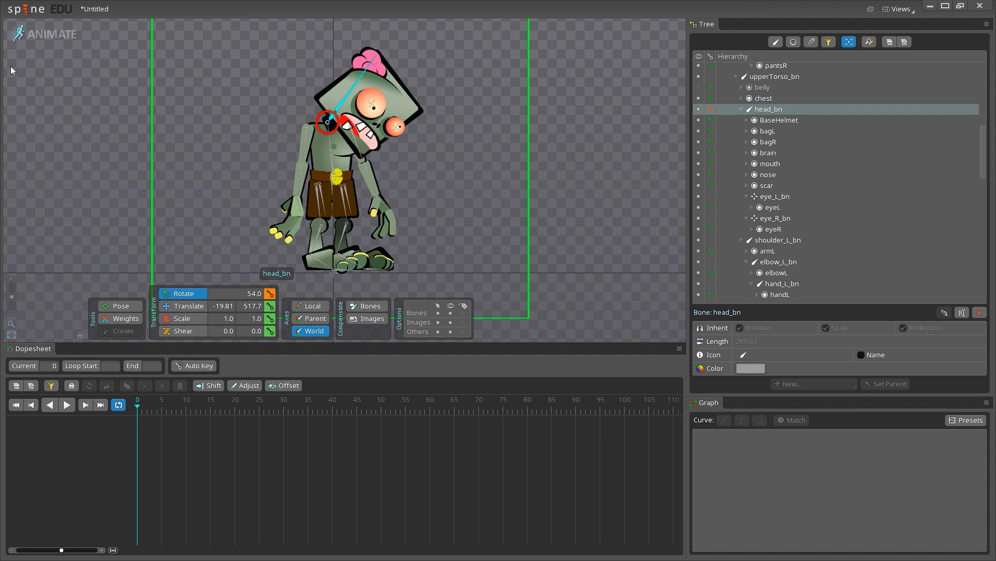
{"action": "left_click", "coordinate": [57, 36]}
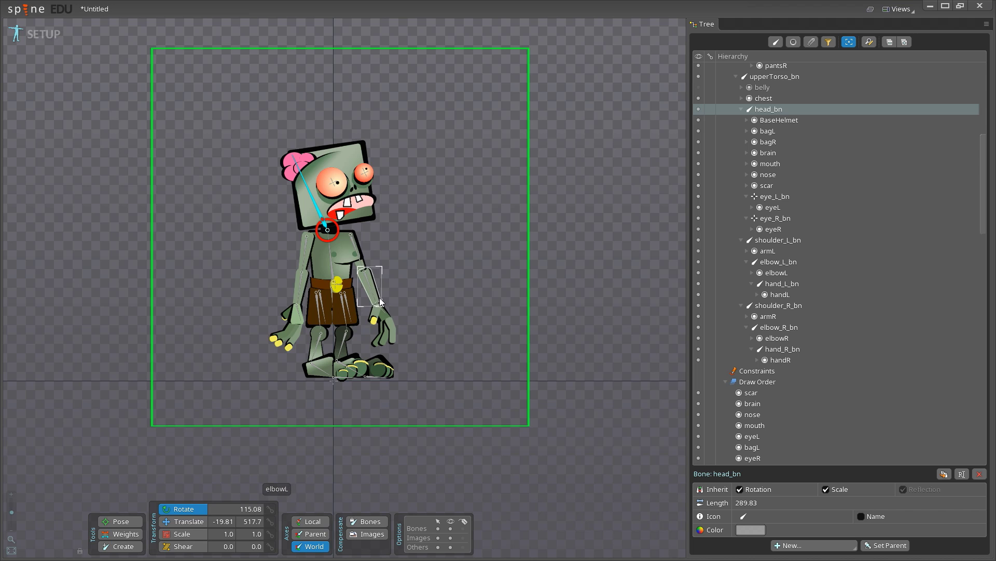
{"action": "scroll", "coordinate": [380, 301], "scroll_direction": "up", "scroll_amount": 5}
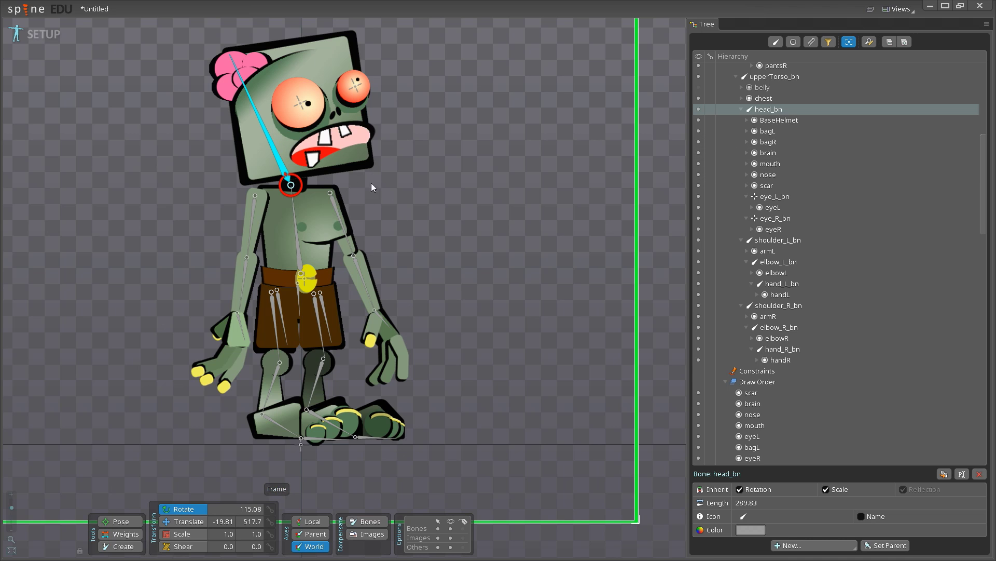
Set the bone color of all eight left-side bones, from shoulder_L_bn to hand_L_bn, hips_L_bn to ball_L_bn and pants_L_bn, to blue 1300FFFF.
{"action": "left_click", "coordinate": [789, 240]}
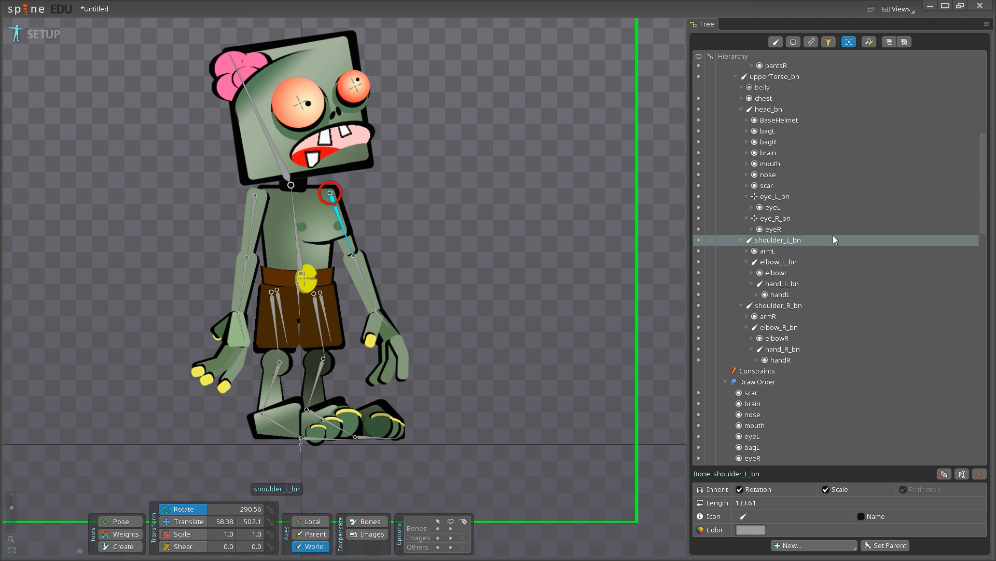
{"action": "left_click", "coordinate": [775, 264], "text": "ctrl"}
{"action": "left_click", "coordinate": [788, 285], "text": "ctrl"}
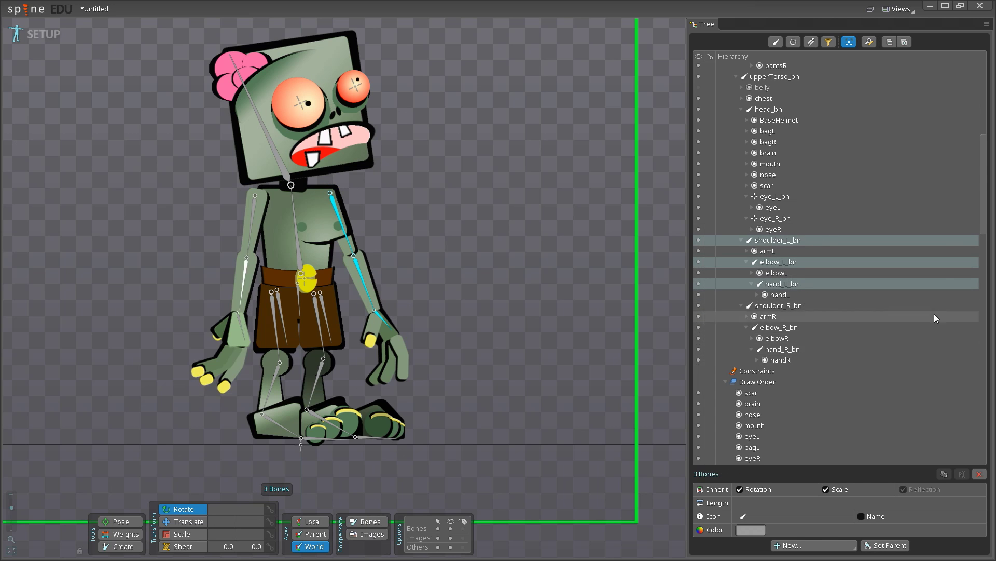
{"action": "left_click_drag", "start_coordinate": [988, 202], "coordinate": [988, 130]}
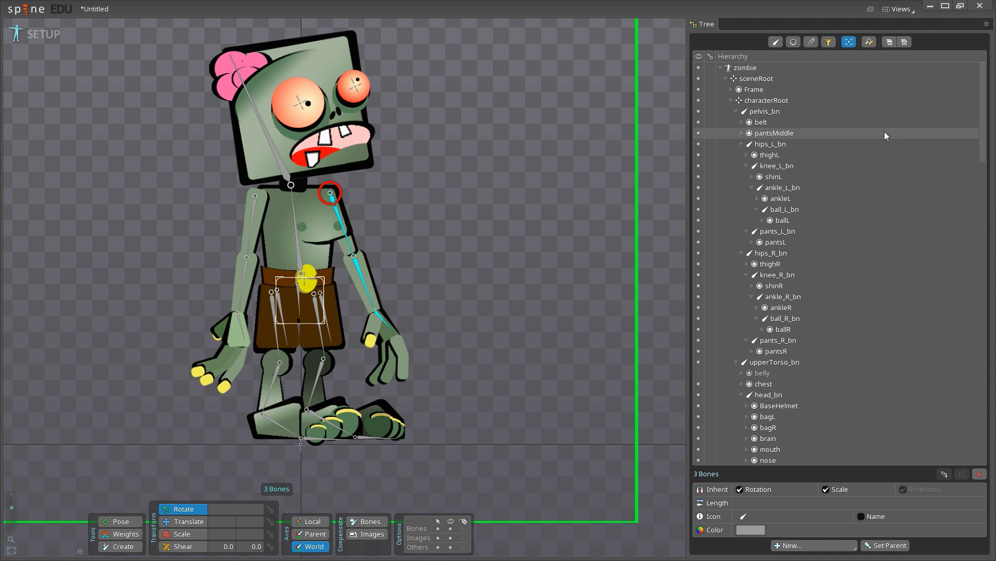
{"action": "left_click", "coordinate": [783, 148], "text": "ctrl"}
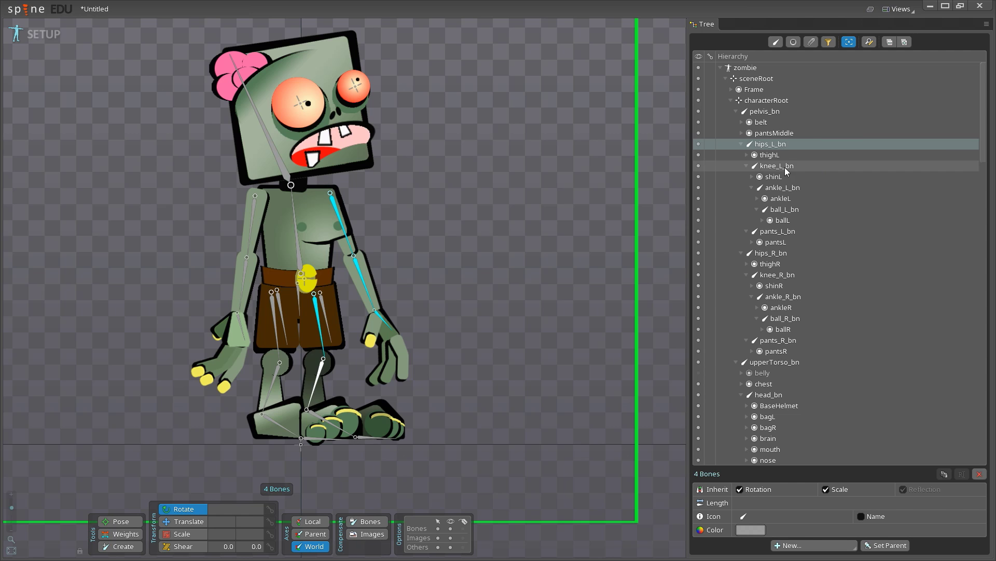
{"action": "left_click", "coordinate": [794, 188], "text": "ctrl"}
{"action": "left_click", "coordinate": [794, 209], "text": "ctrl"}
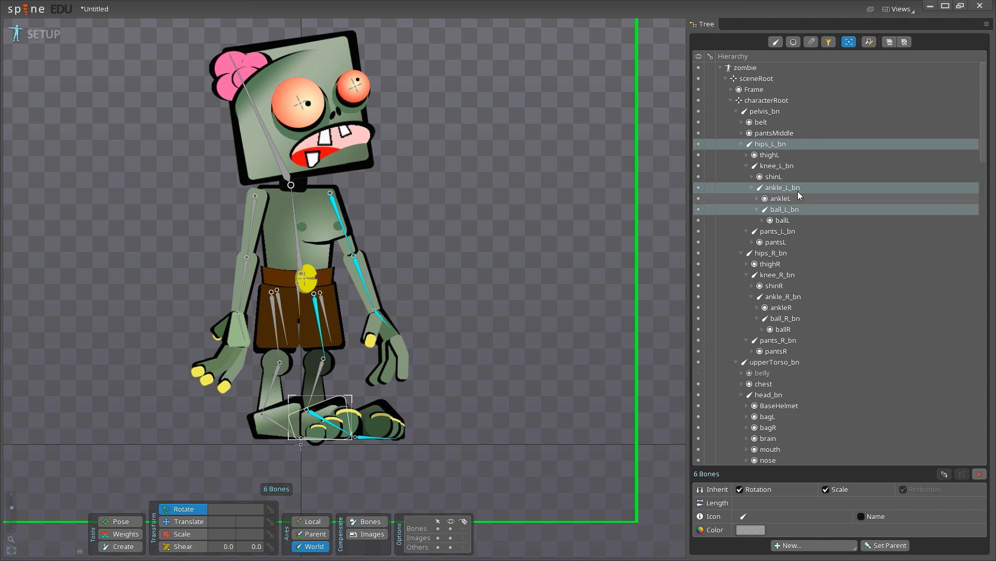
{"action": "left_click", "coordinate": [793, 232], "text": "ctrl"}
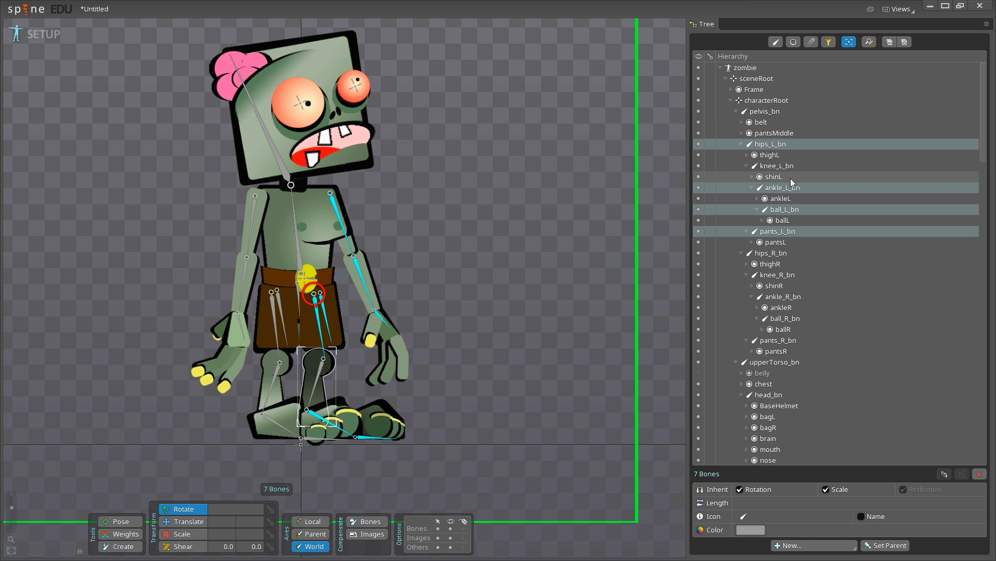
{"action": "left_click", "coordinate": [777, 166], "text": "ctrl"}
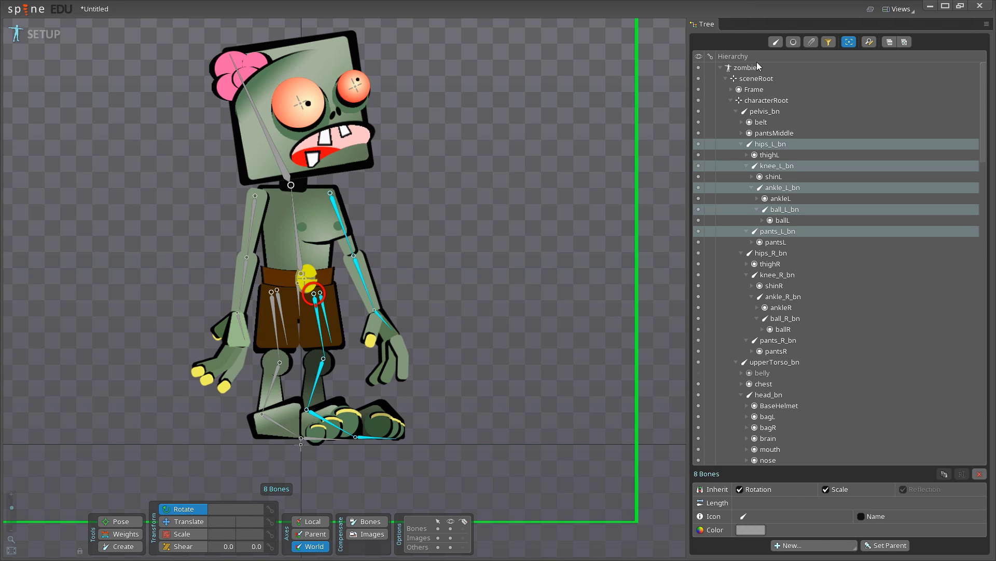
{"action": "left_click", "coordinate": [751, 530]}
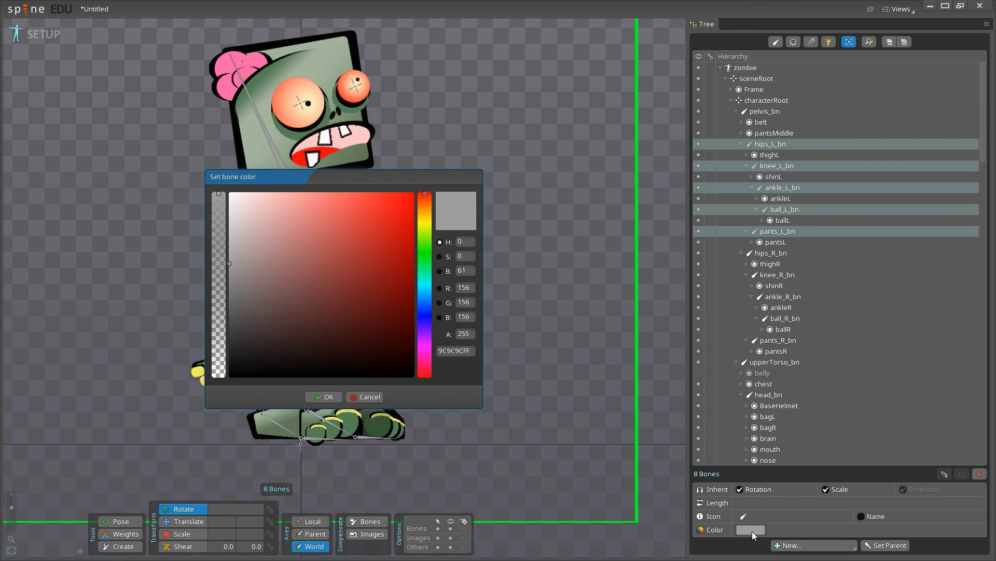
{"action": "left_click", "coordinate": [428, 319]}
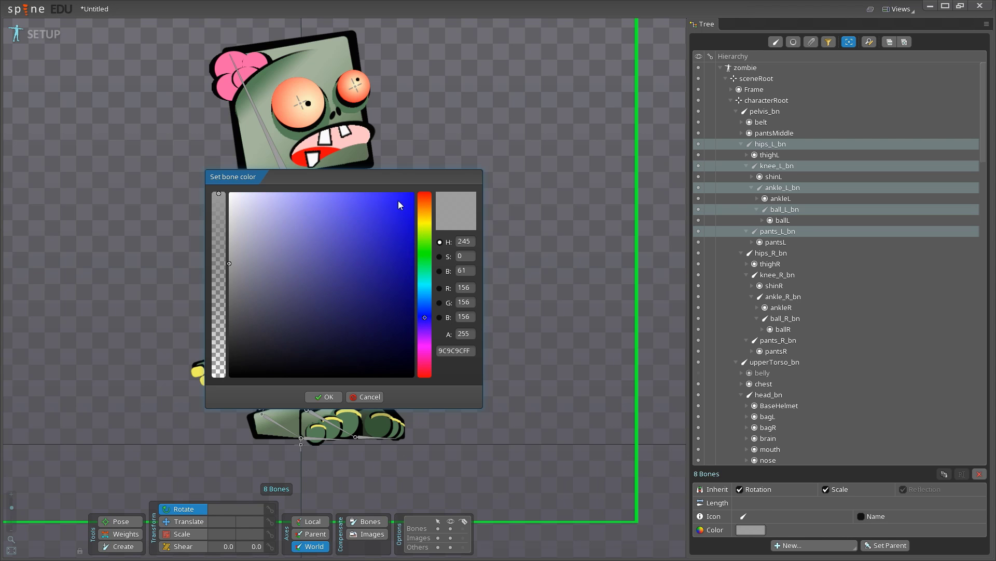
{"action": "left_click_drag", "start_coordinate": [401, 204], "coordinate": [415, 191]}
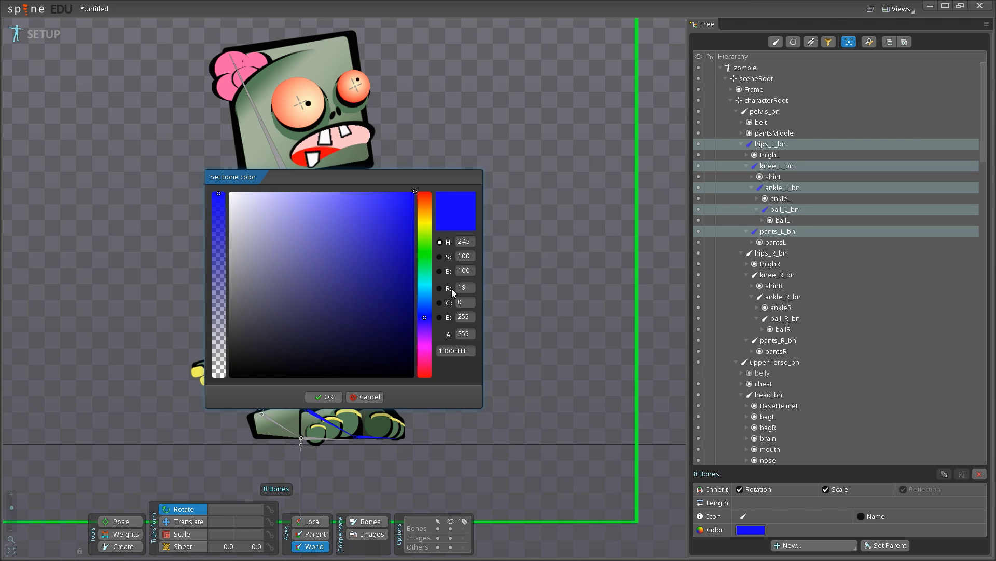
{"action": "left_click", "coordinate": [327, 396]}
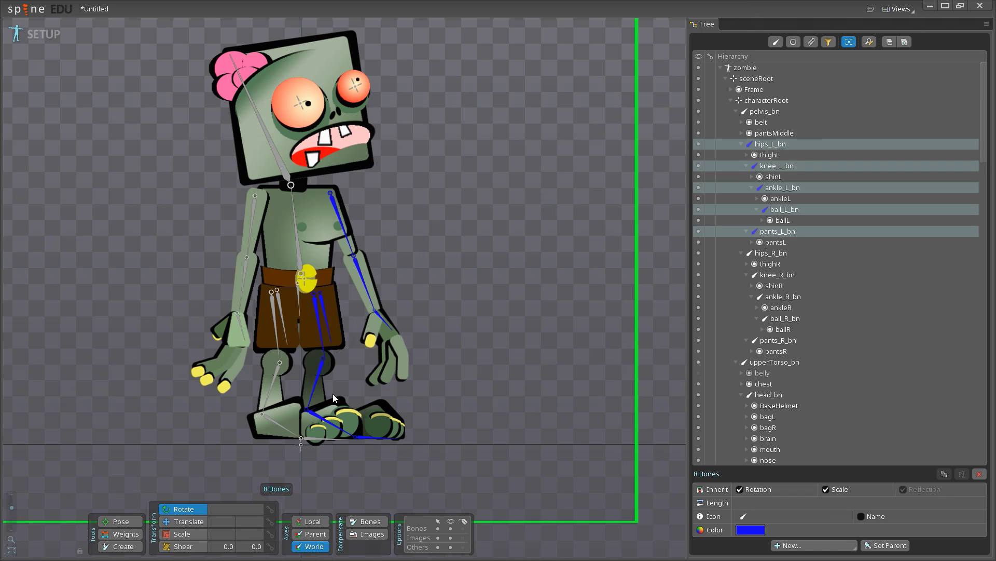
{"action": "left_click", "coordinate": [488, 262]}
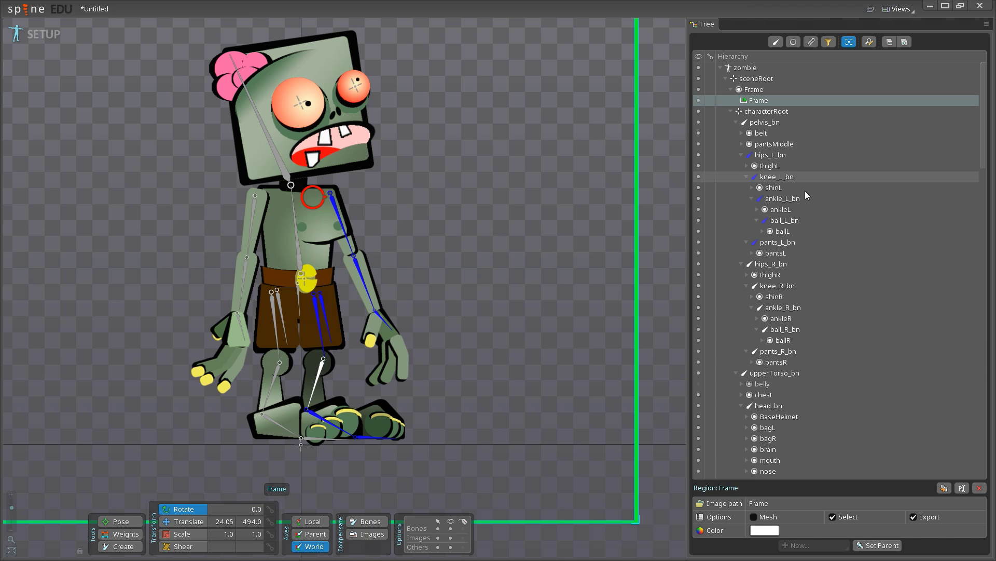
Set the bone color of all eight right-side bones, covering the R leg chain, pants_R_bn and the R arm chain, to magenta FC01EBFF.
{"action": "left_click", "coordinate": [771, 264]}
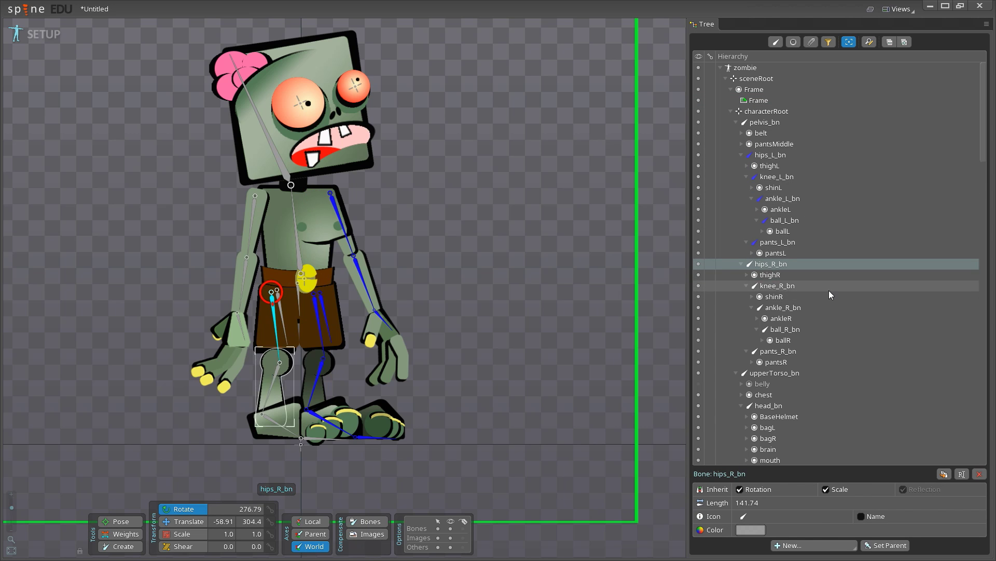
{"action": "left_click", "coordinate": [781, 286], "text": "ctrl"}
{"action": "left_click", "coordinate": [786, 308], "text": "ctrl"}
{"action": "left_click", "coordinate": [784, 330], "text": "ctrl"}
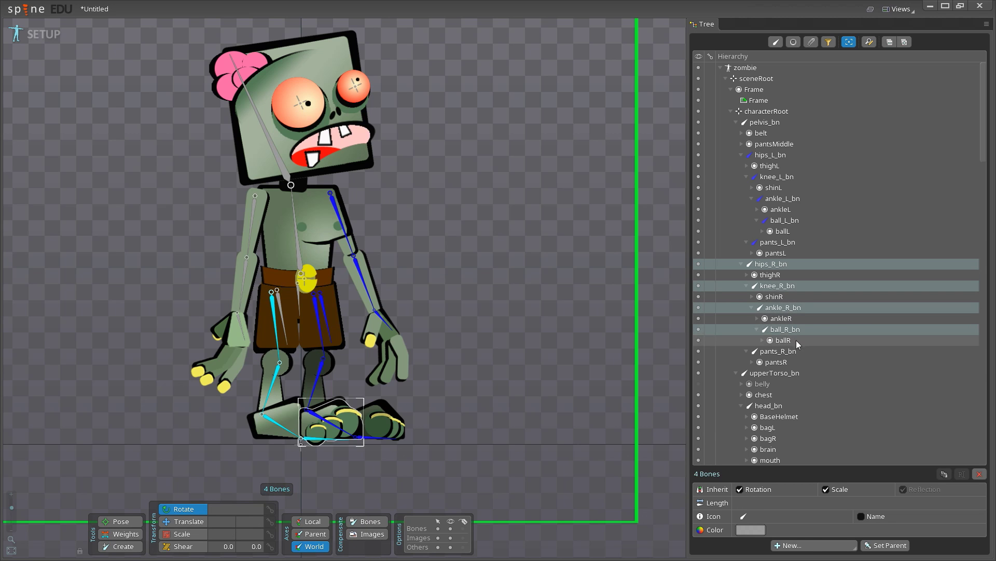
{"action": "left_click", "coordinate": [781, 352], "text": "ctrl"}
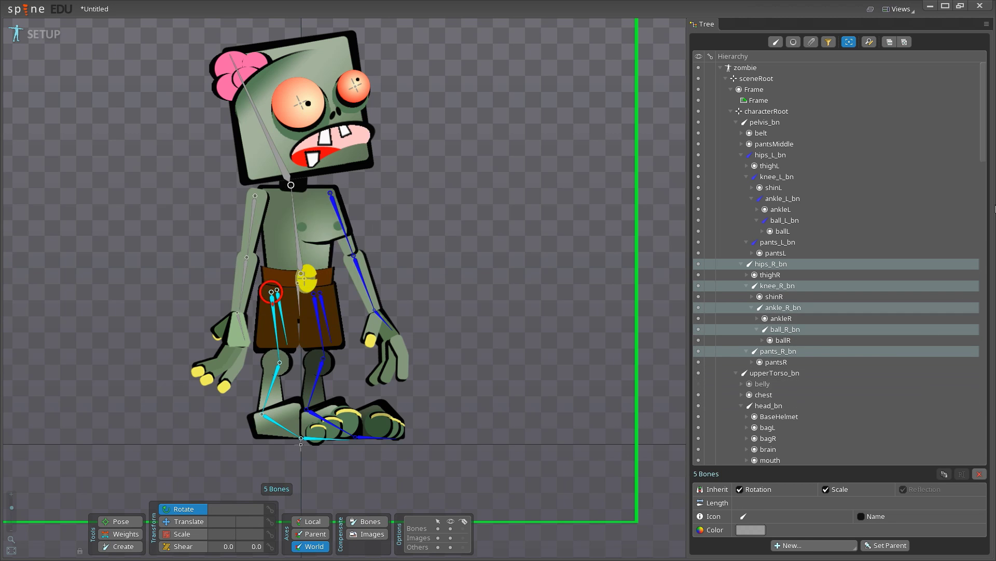
{"action": "scroll", "coordinate": [983, 149], "scroll_direction": "down", "scroll_amount": 1}
{"action": "scroll", "coordinate": [963, 197], "scroll_direction": "down", "scroll_amount": 10}
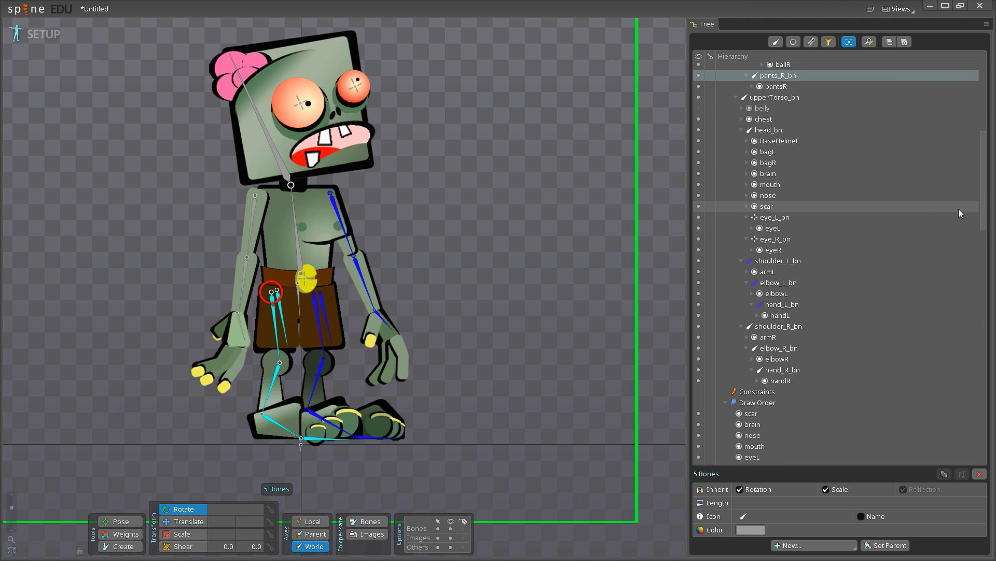
{"action": "left_click", "coordinate": [799, 275], "text": "ctrl"}
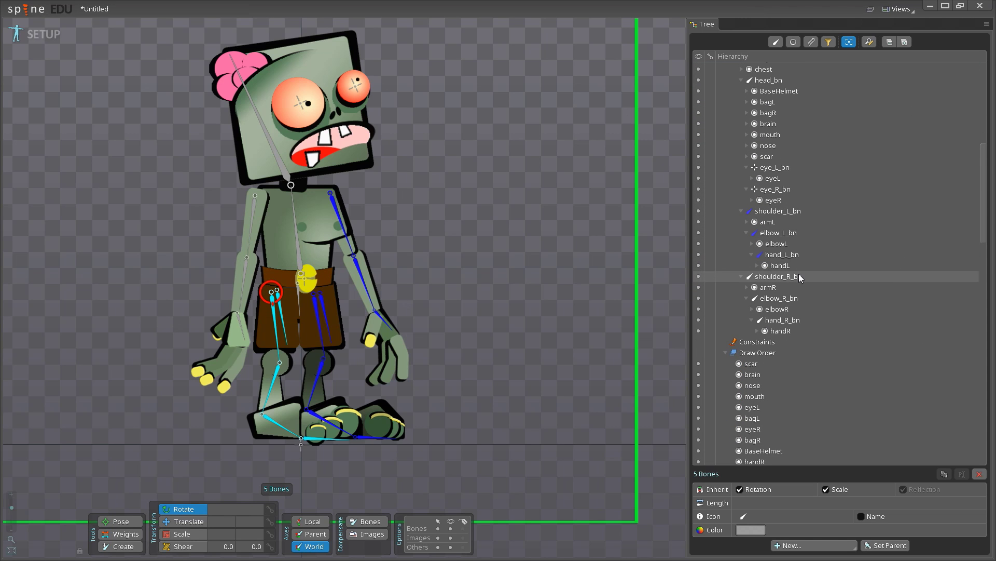
{"action": "left_click", "coordinate": [788, 298], "text": "ctrl"}
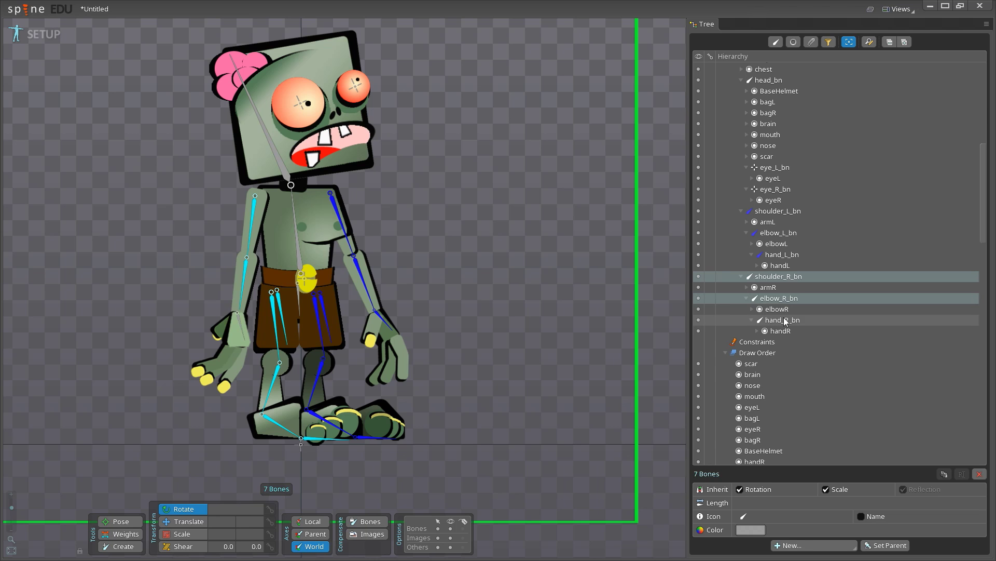
{"action": "left_click", "coordinate": [783, 320], "text": "ctrl"}
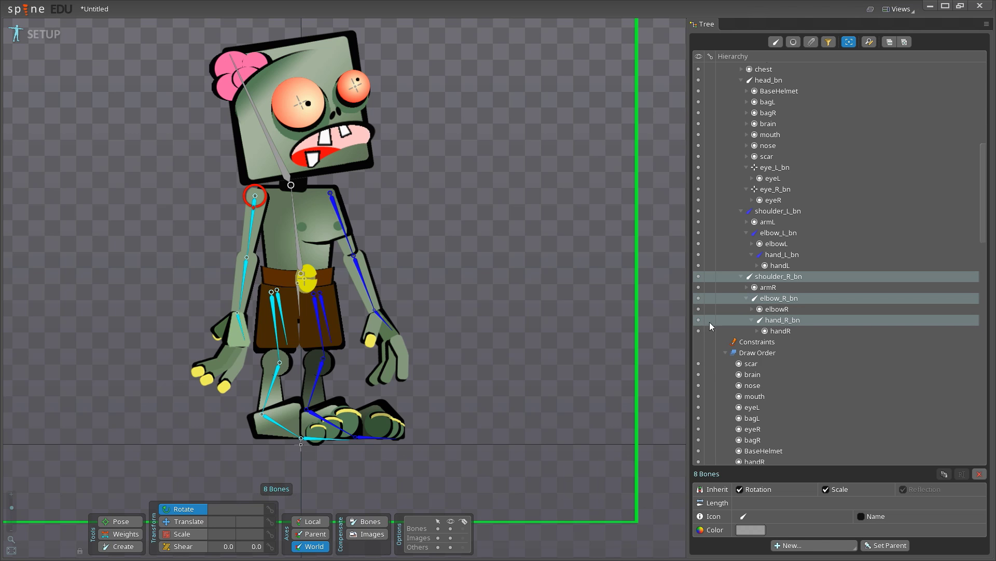
{"action": "left_click", "coordinate": [751, 529]}
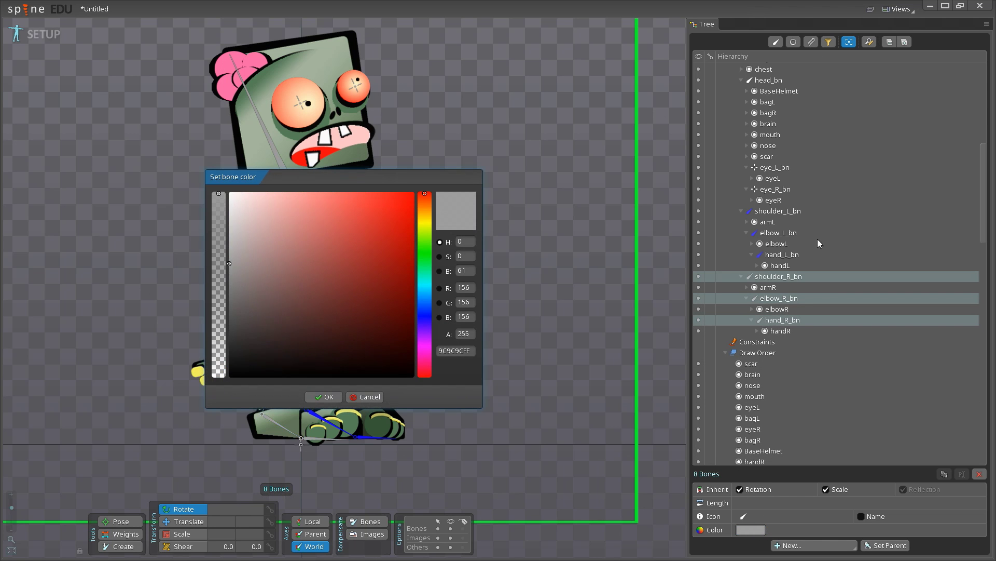
{"action": "left_click", "coordinate": [426, 348]}
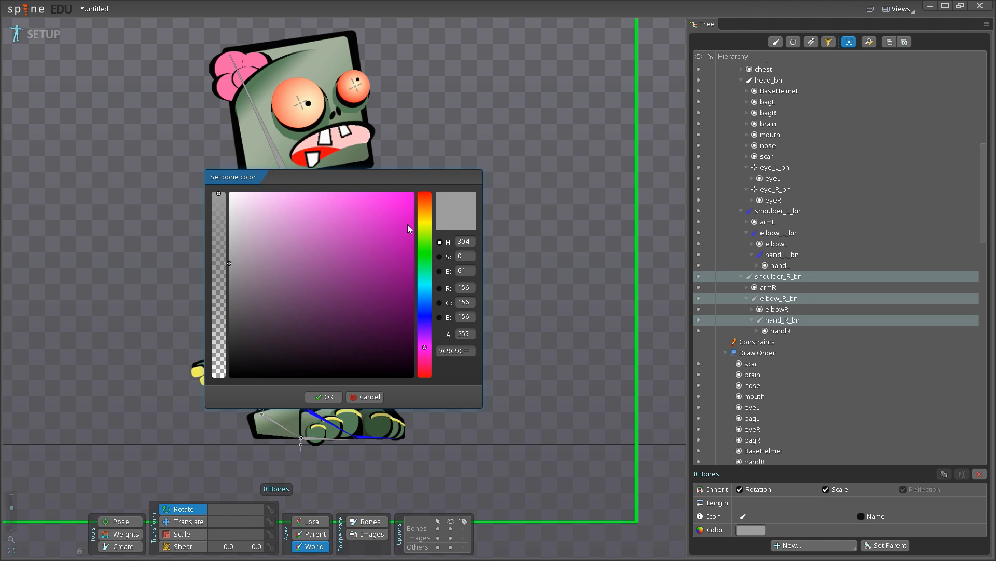
{"action": "left_click_drag", "start_coordinate": [388, 206], "coordinate": [414, 192]}
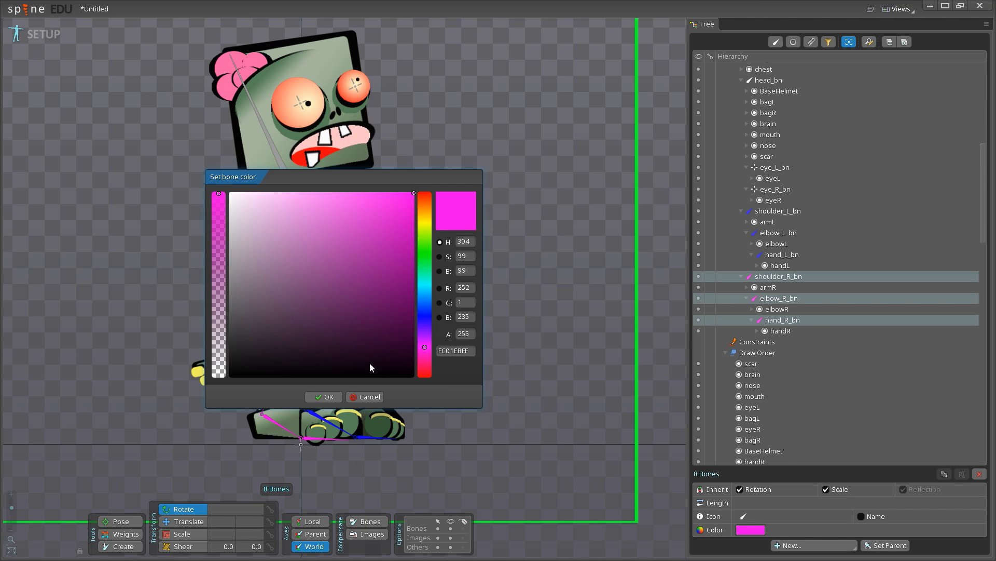
{"action": "left_click", "coordinate": [336, 400]}
{"action": "left_click", "coordinate": [493, 219]}
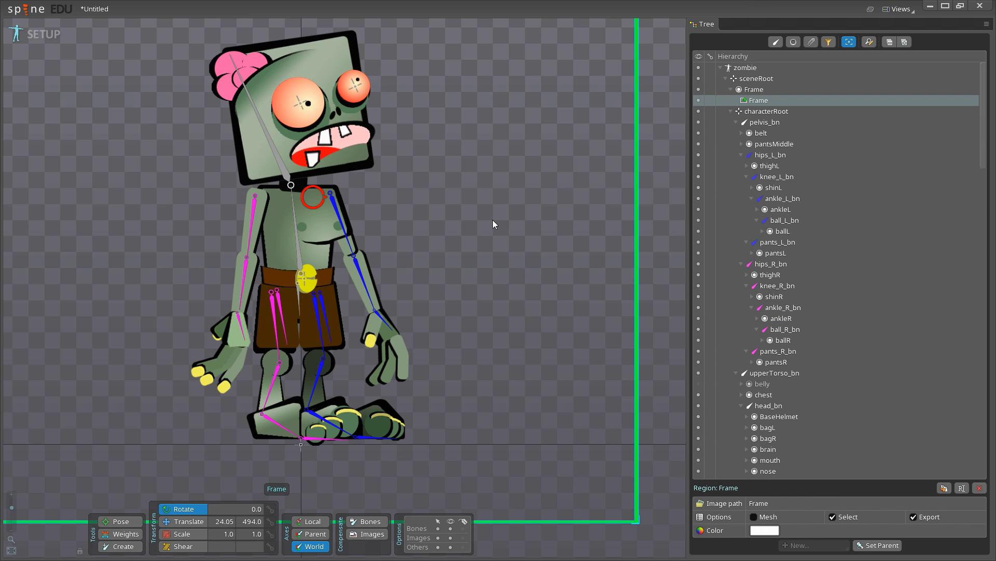
Set the bone color of characterRoot at the zombie's belt to red FB0303FF and deselect it.
{"action": "left_click", "coordinate": [304, 278]}
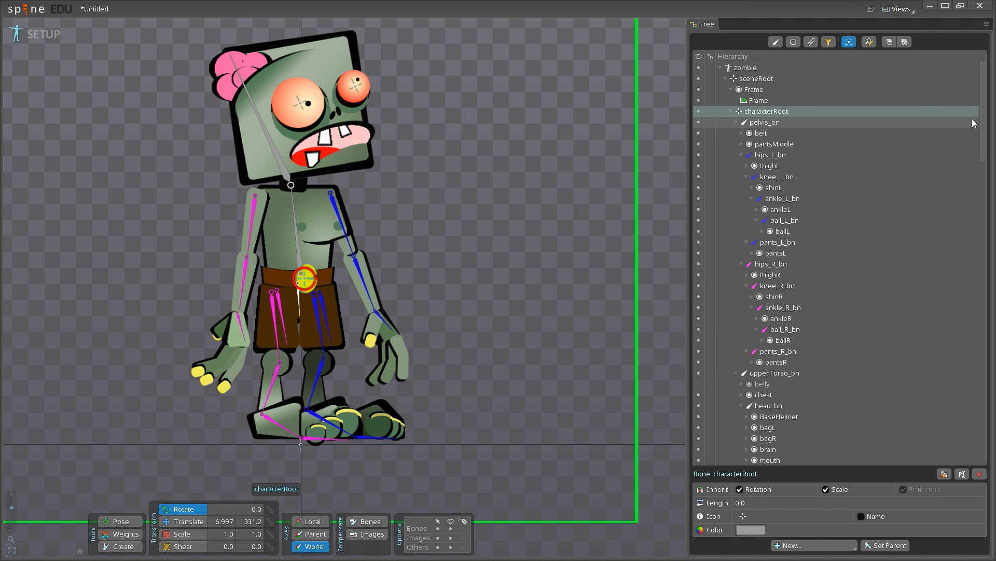
{"action": "left_click_drag", "start_coordinate": [986, 110], "coordinate": [981, 65]}
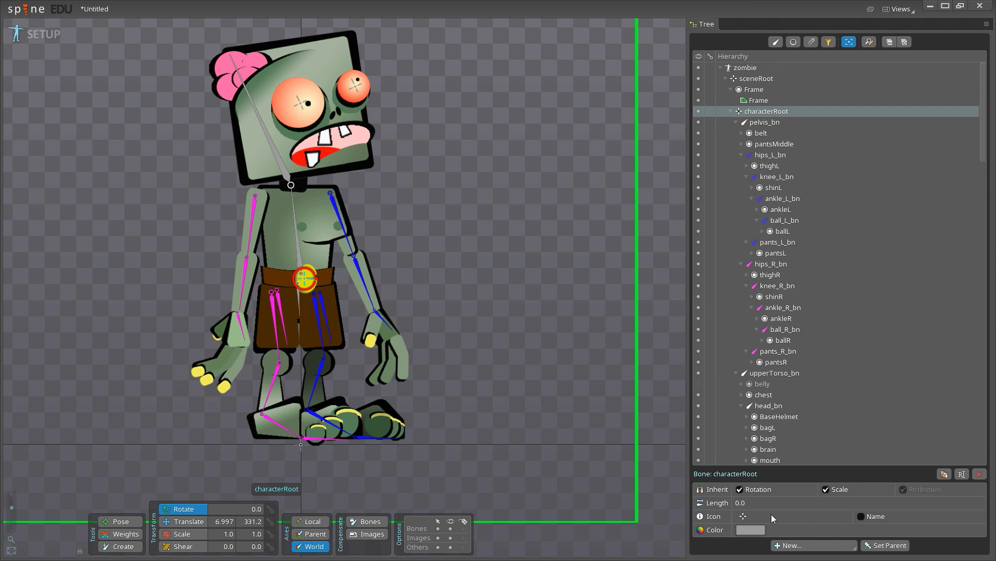
{"action": "left_click", "coordinate": [747, 532]}
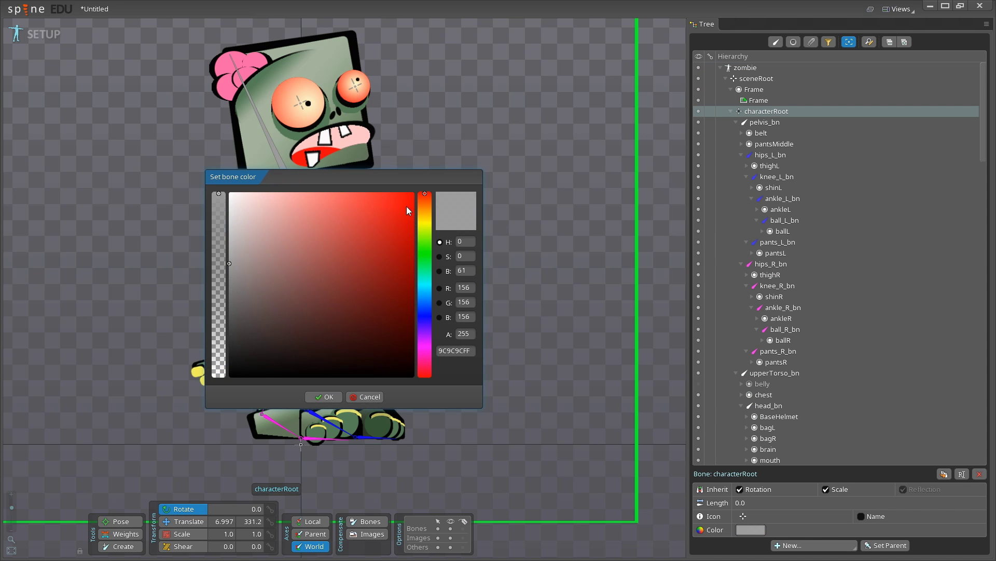
{"action": "left_click_drag", "start_coordinate": [410, 208], "coordinate": [412, 194]}
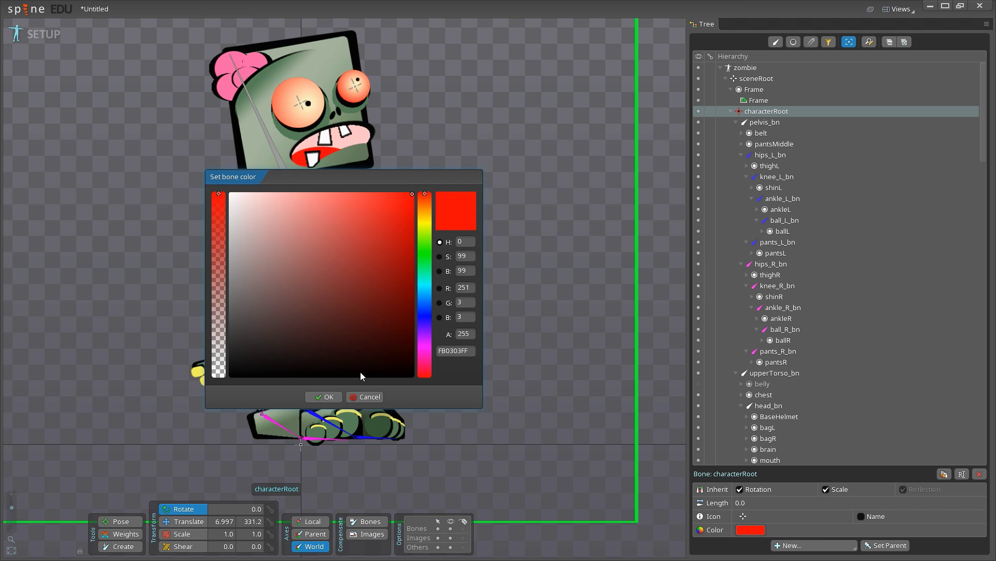
{"action": "left_click", "coordinate": [325, 397]}
{"action": "left_click", "coordinate": [482, 252]}
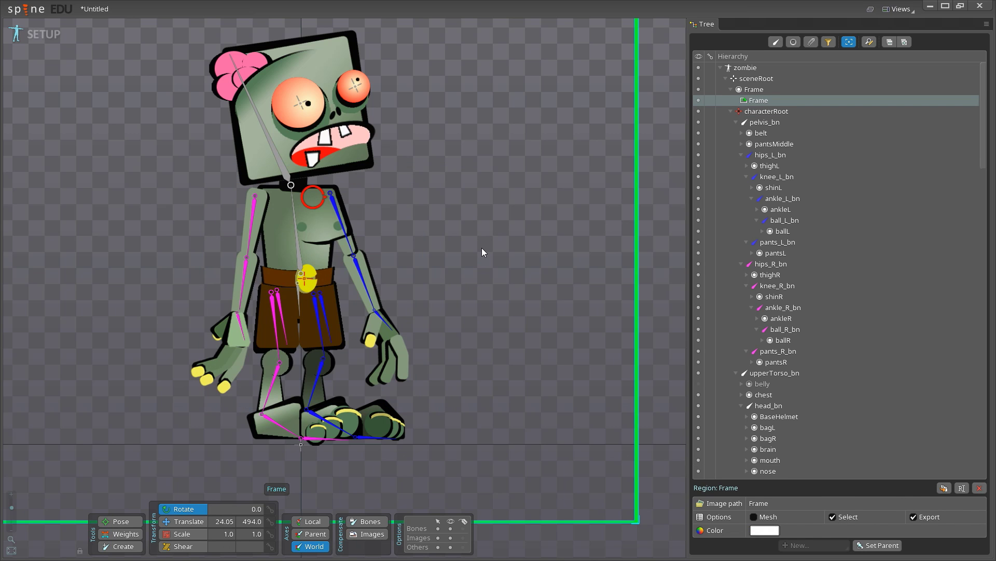